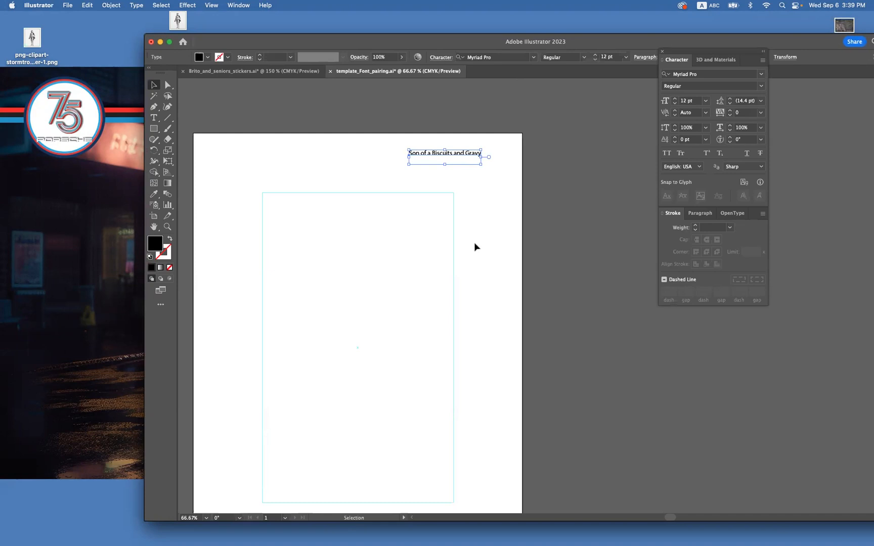
Move the line "Son of a Biscuits and Gravy" above the guide frame and enlarge it to about 30 pt.
scroll(484, 231, left, 5)
drag(509, 136, 556, 168)
click(560, 226)
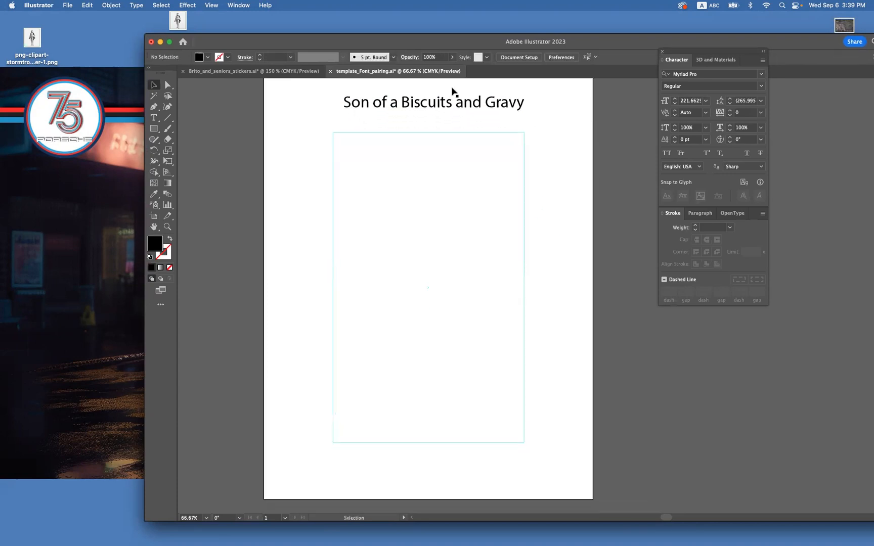
click(438, 111)
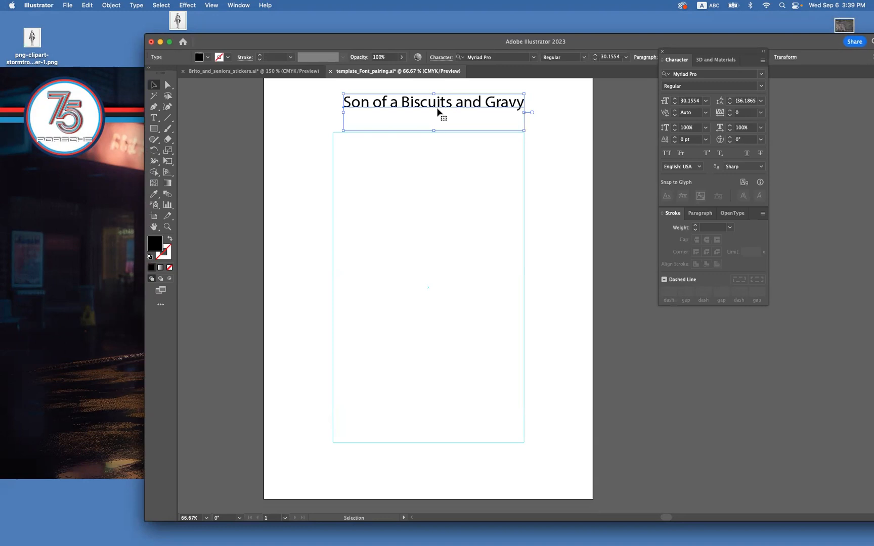
key(shift+super)
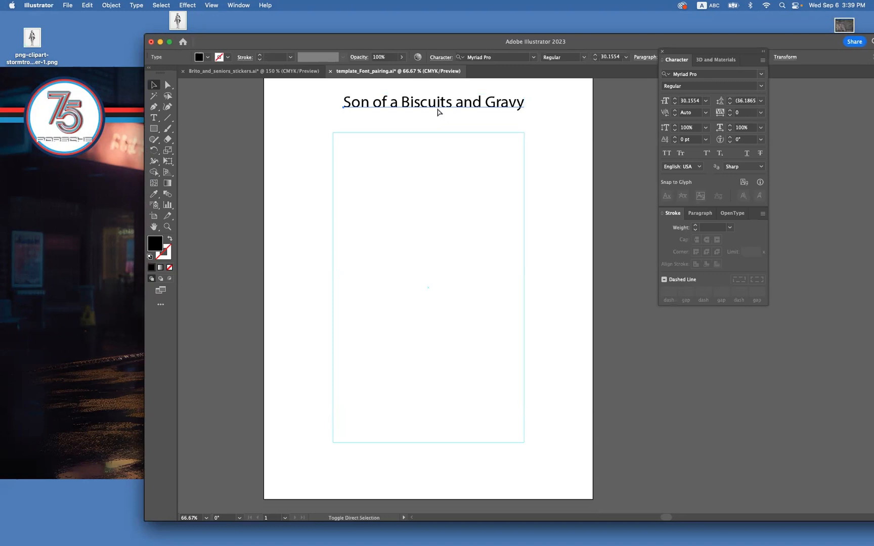
key(super+shift+s)
click(486, 372)
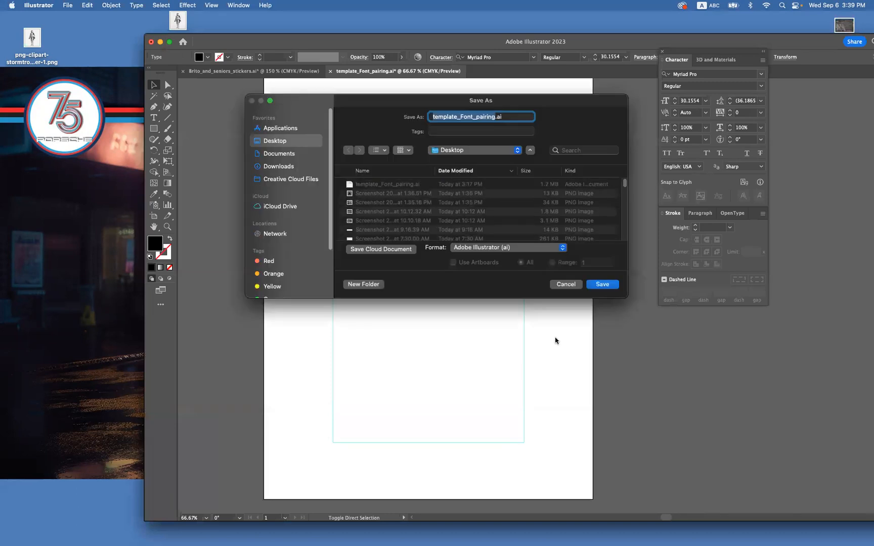
click(566, 284)
key(super+z)
key(super+z)
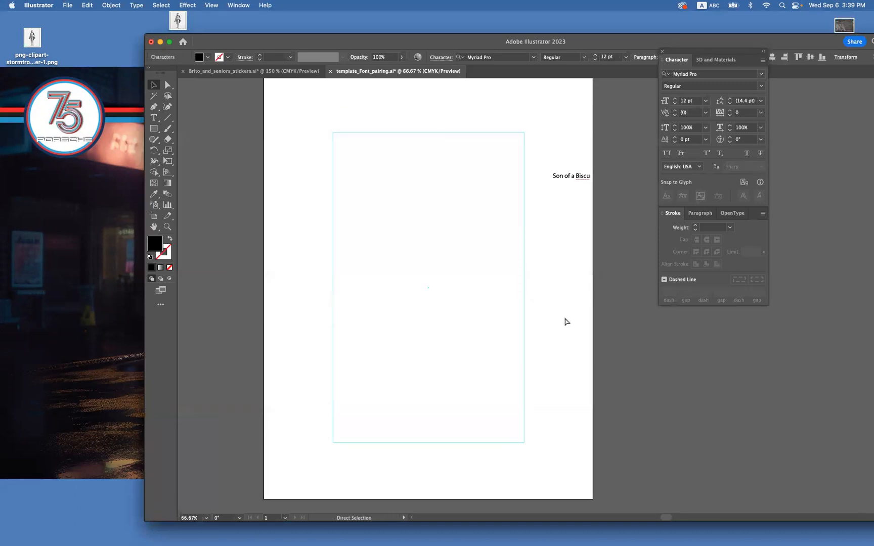
key(super+z)
key(super+z)
key(super+z)
key(super+z)
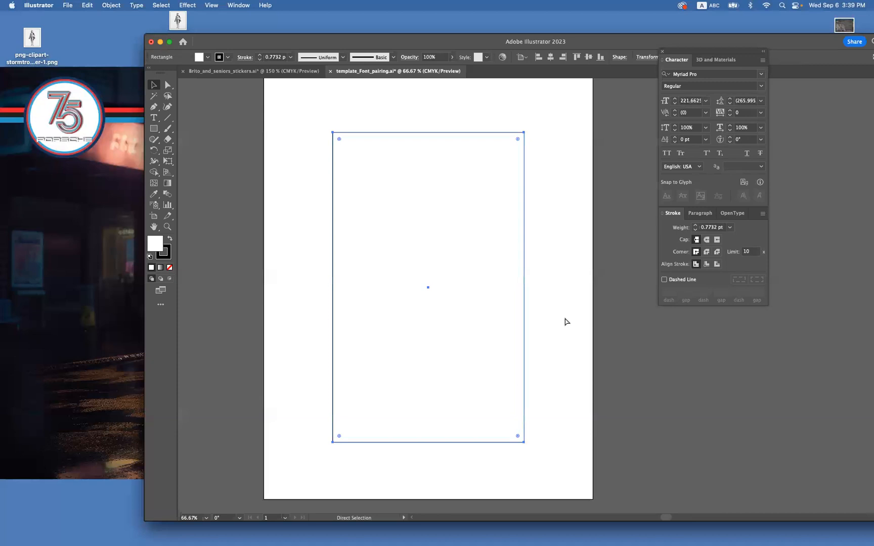
key(shift+super+z)
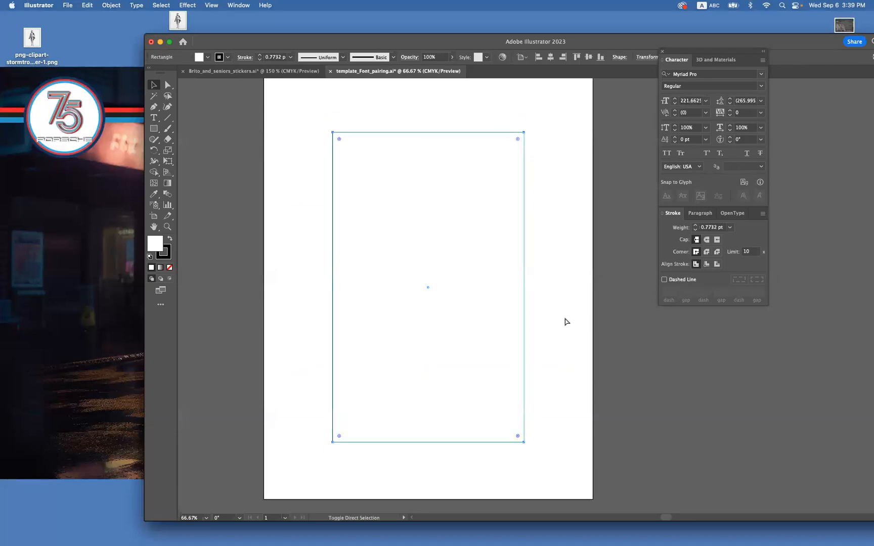
key(shift+super+z)
key(shift+super+z)
key(shift+super+z)
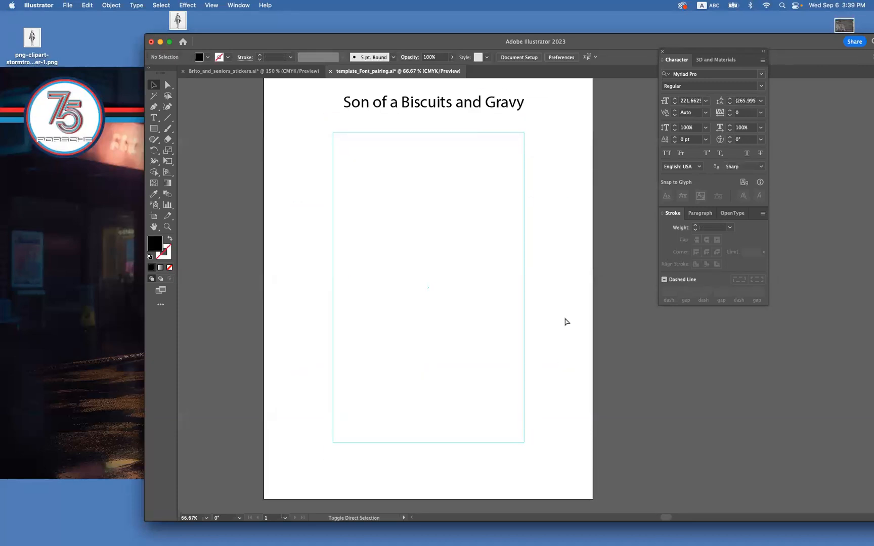
Reposition the title line above the guide frame so its left end lines up with the frame's left edge.
click(465, 110)
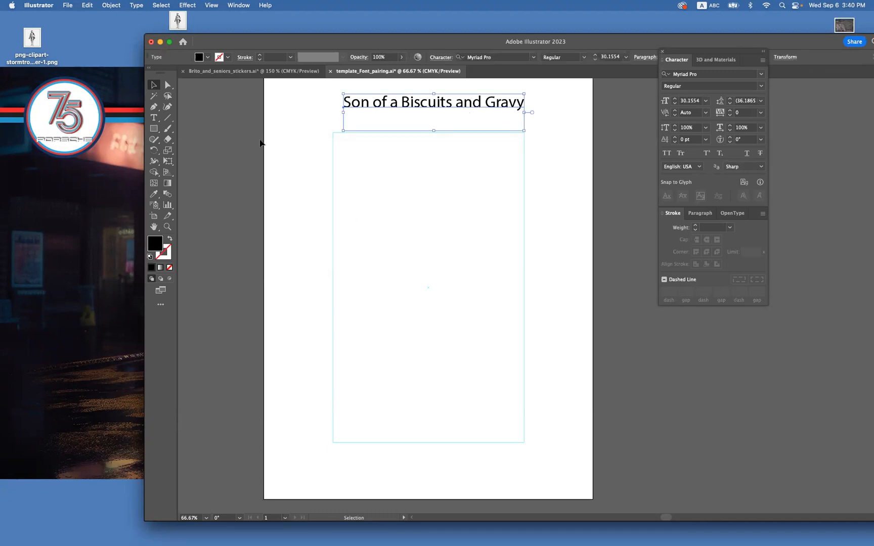
drag(433, 135, 384, 164)
drag(353, 131, 333, 121)
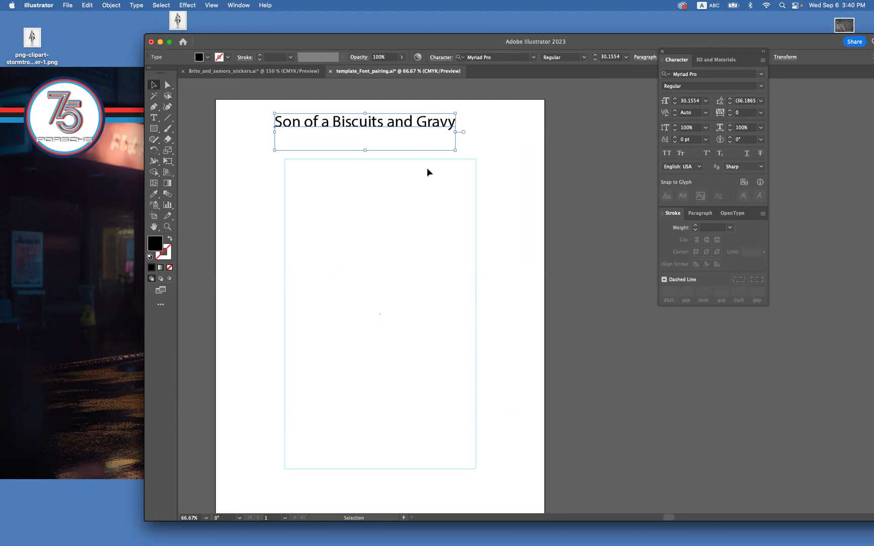
click(499, 140)
drag(386, 127, 566, 127)
drag(496, 139, 327, 135)
Add the letter "S" as its own text object over the upper part of the guide frame.
click(153, 117)
click(323, 195)
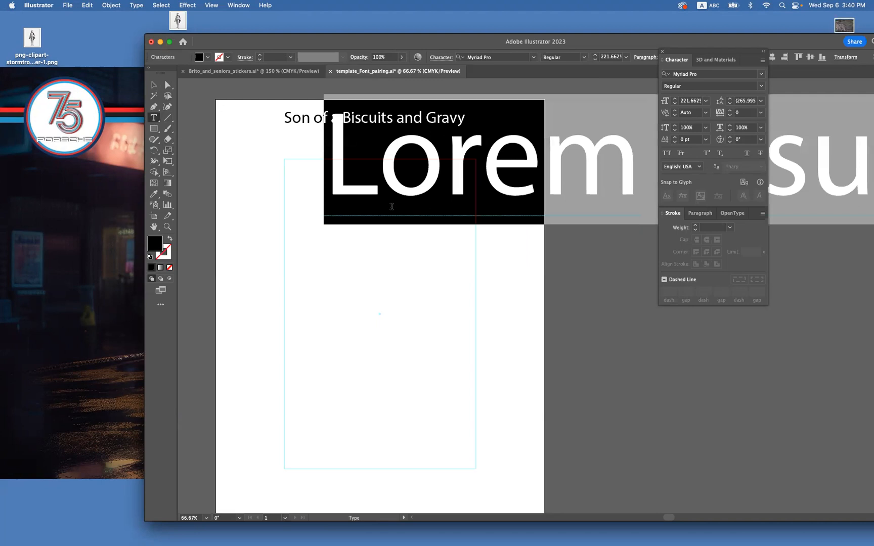
text(S)
key(Escape)
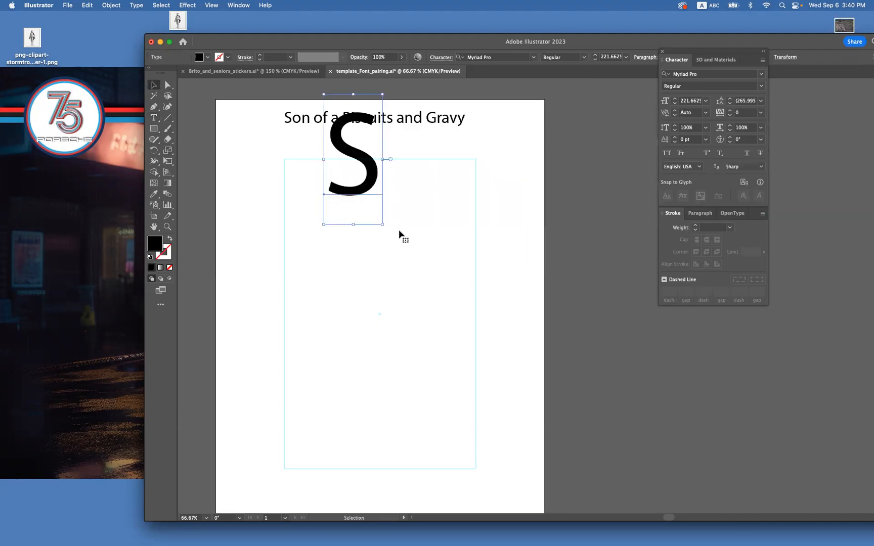
Place the S in the guide frame's upper-left corner with a copy beside it, and change the copy to a lowercase "o".
drag(373, 167, 387, 228)
double_click(387, 238)
double_click(386, 237)
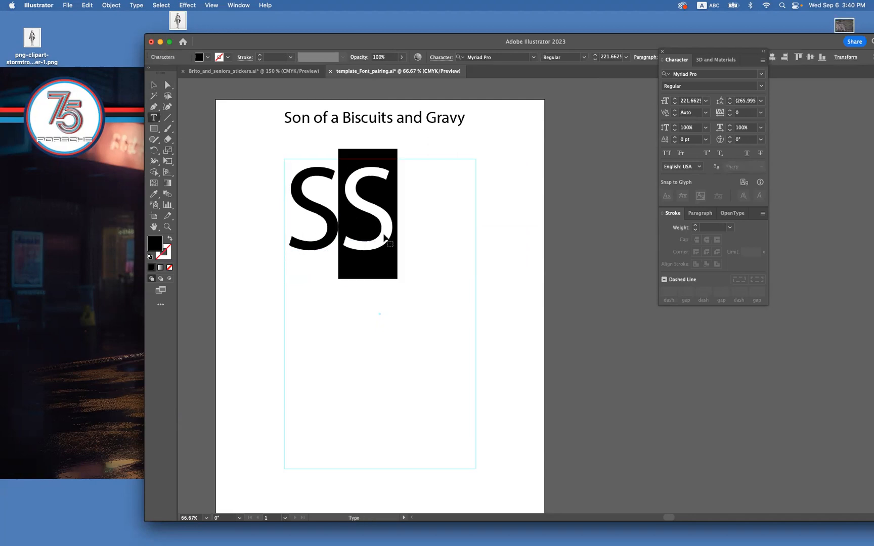
text(0)
key(BackSpace)
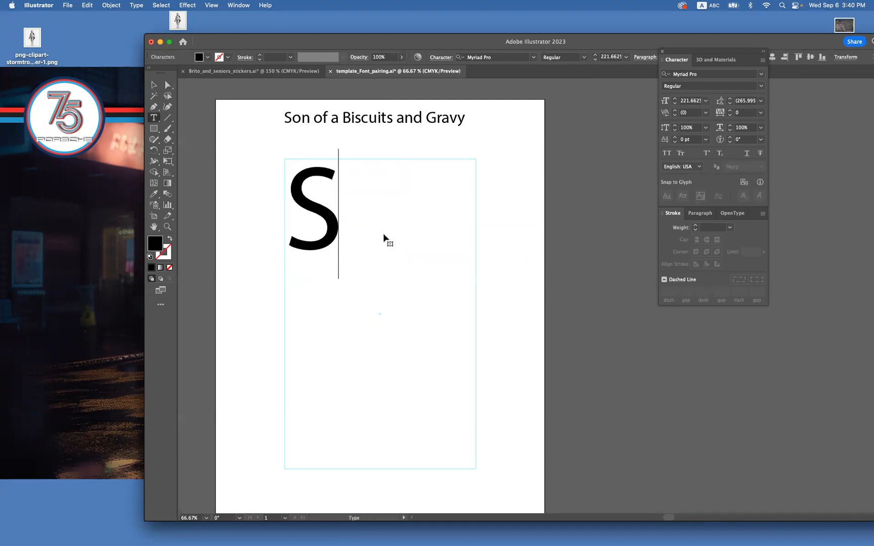
text(o)
click(151, 86)
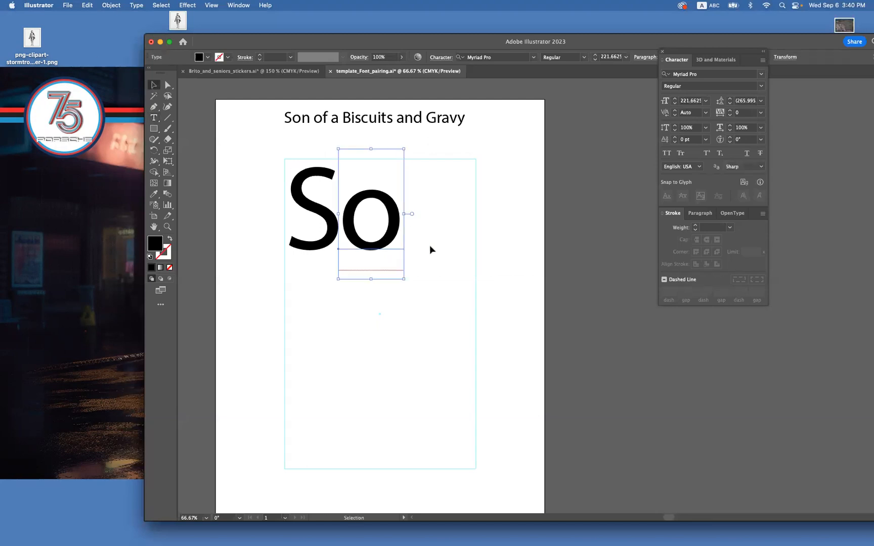
Place another letter copy to the right of the o and change it to a capital "N".
click(424, 254)
click(395, 233)
drag(337, 232, 450, 244)
double_click(449, 244)
text(N)
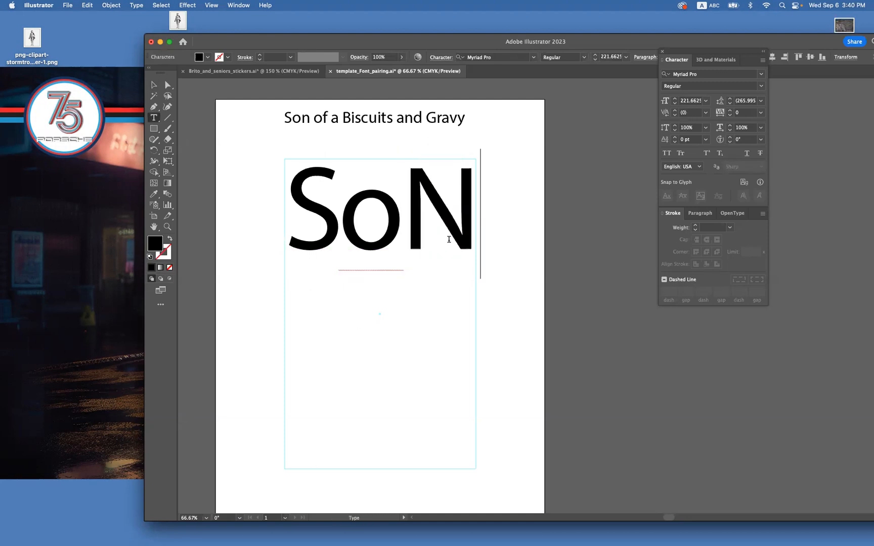
click(154, 90)
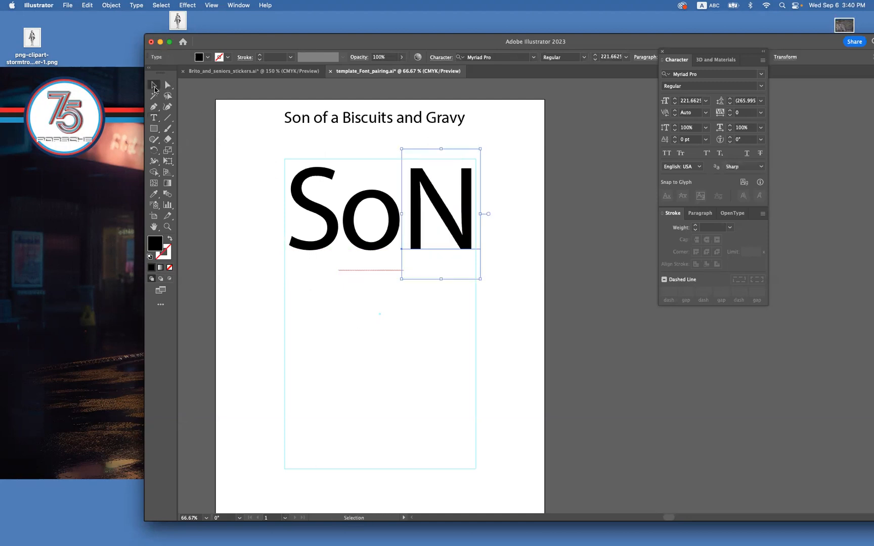
click(515, 287)
click(474, 247)
click(332, 238)
click(457, 222)
click(392, 206)
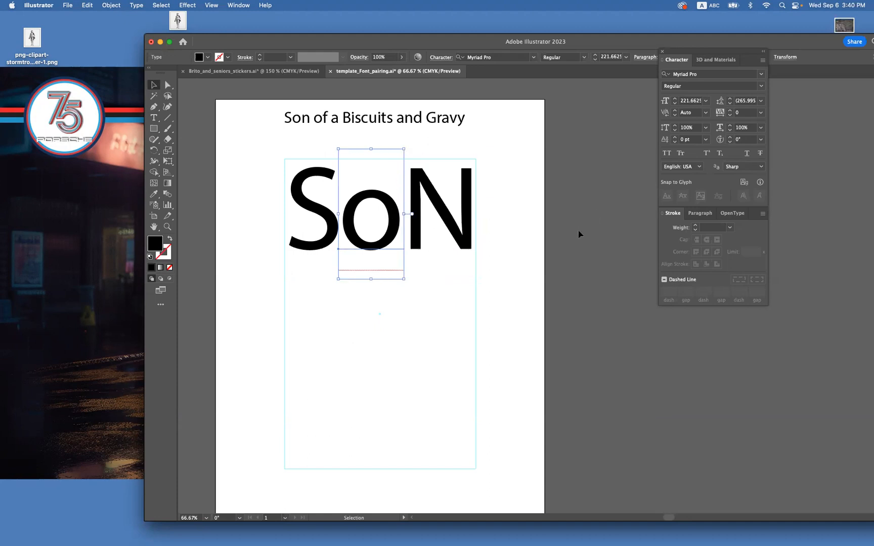
click(478, 237)
click(464, 239)
Try Noteworthy and neighbouring fonts on the three large letters, and set them to Marker Felt Wide.
drag(512, 255, 298, 198)
click(761, 88)
click(715, 83)
click(711, 74)
text(Noteworthy)
key(Return)
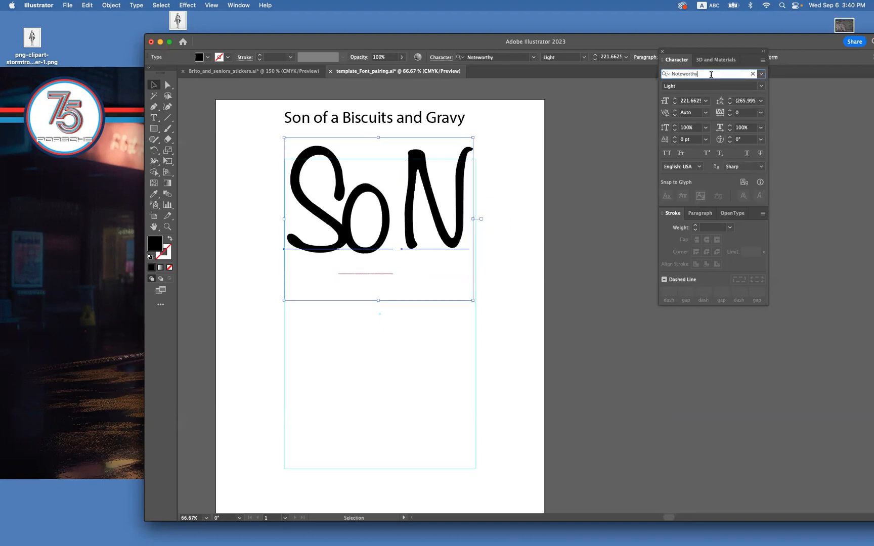
key(Up)
key(Up)
key(Up)
key(Up)
key(Up)
key(Up)
key(Up)
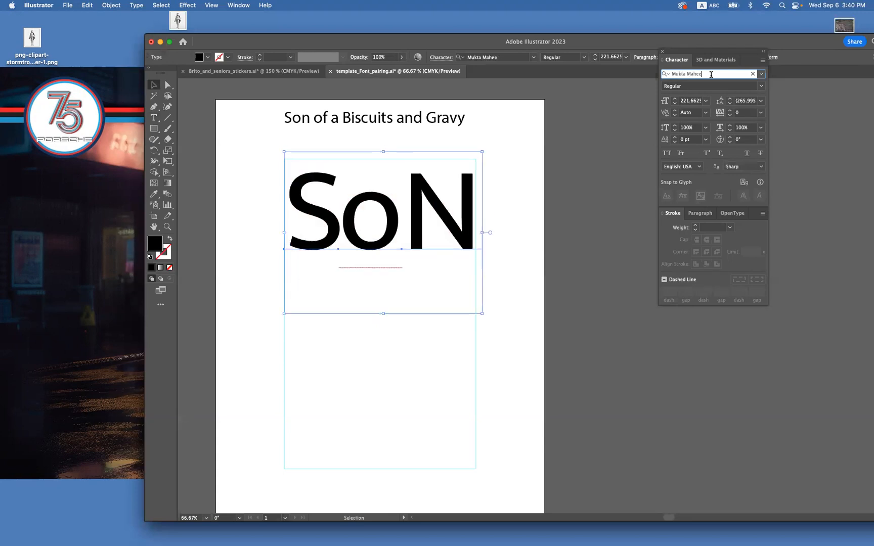
click(762, 76)
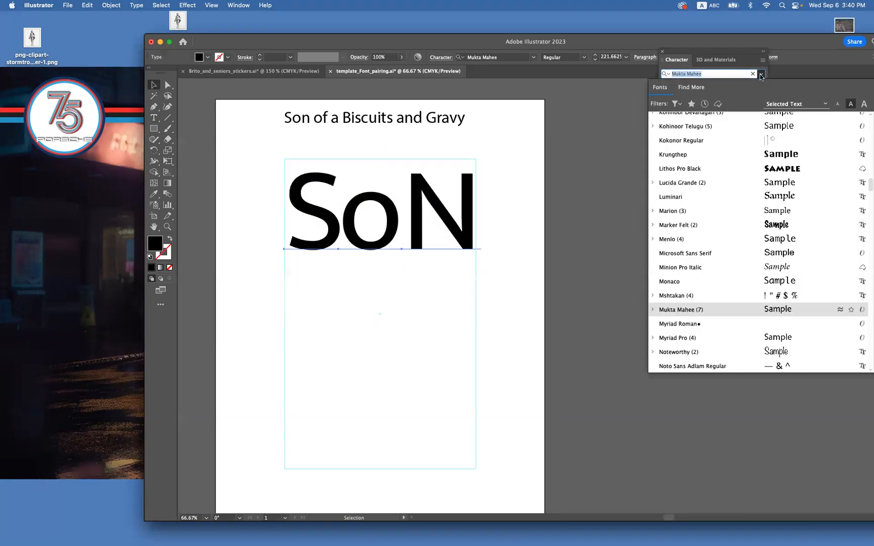
click(757, 225)
click(554, 270)
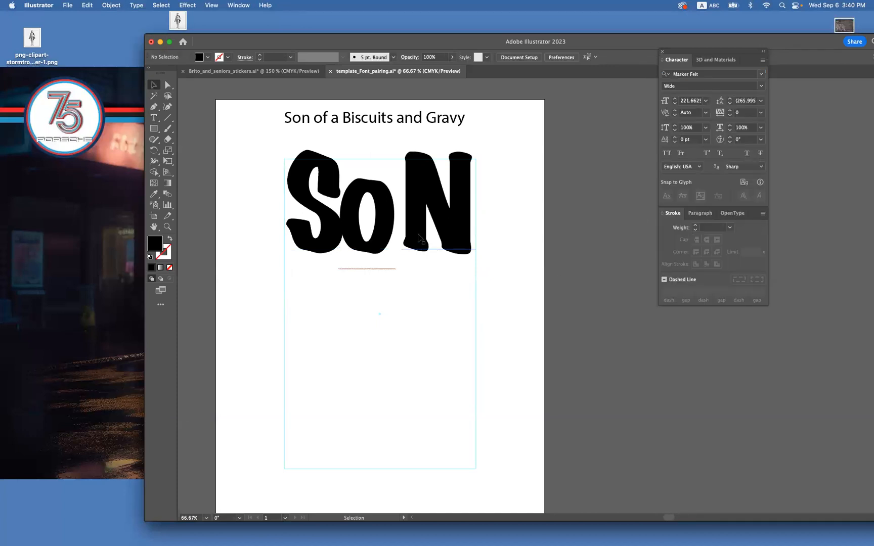
Raise the o between the S and N so its top sits level with theirs.
drag(384, 239, 389, 212)
drag(474, 267, 300, 224)
key(super+z)
Duplicate the three large letters to the right of the guide frame as an editable spare copy.
click(222, 239)
drag(241, 230, 452, 283)
drag(368, 222, 591, 224)
click(420, 252)
click(384, 238)
double_click(383, 238)
click(369, 225)
double_click(369, 226)
click(154, 85)
click(321, 334)
Convert the S, o and N inside the guide frame to outlines, leaving the spare copy as live text.
click(420, 253)
shift+click(387, 232)
shift+click(326, 243)
shift+click(326, 243)
key(shift+super+o)
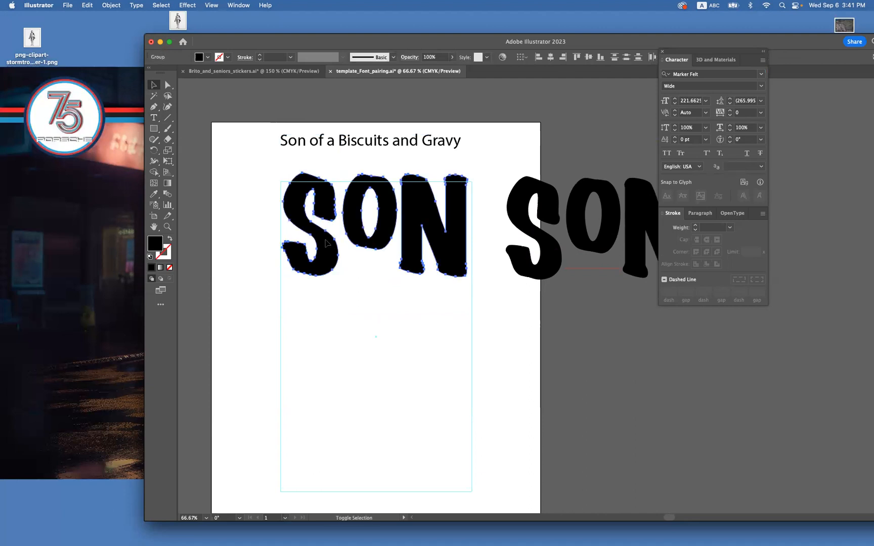
click(415, 357)
Lower the outlined O between the S and the N.
click(379, 233)
scroll(378, 228, down, 2)
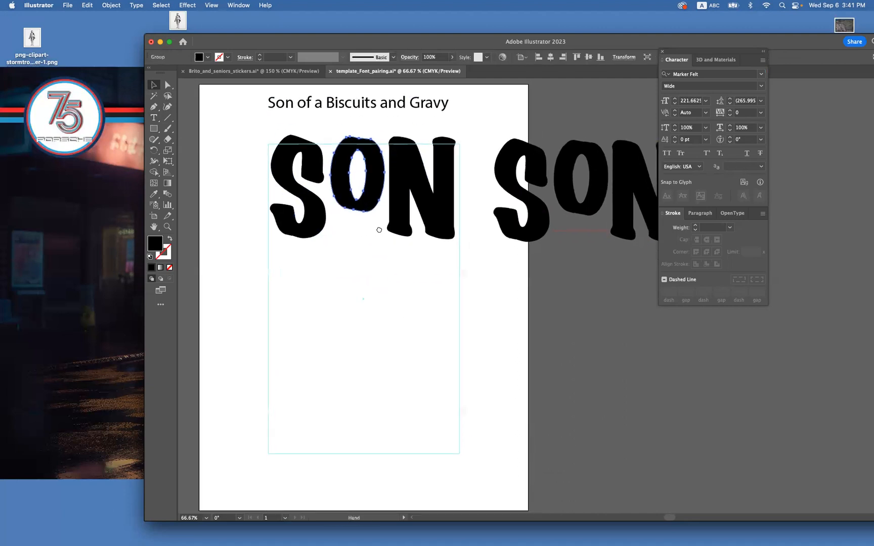
drag(374, 199, 378, 223)
Enlarge the S in the guide frame's upper-left corner, and set the O beside it and the N in the upper-right corner.
drag(323, 202, 315, 224)
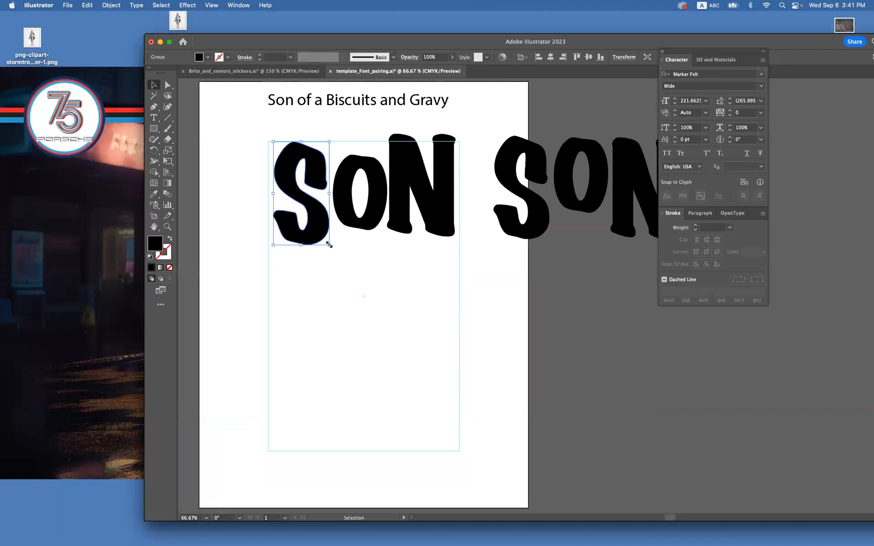
drag(309, 233, 332, 258)
mouse_move(384, 220)
mouse_down()
mouse_move(382, 246)
mouse_move(375, 226)
mouse_up()
drag(425, 206, 429, 213)
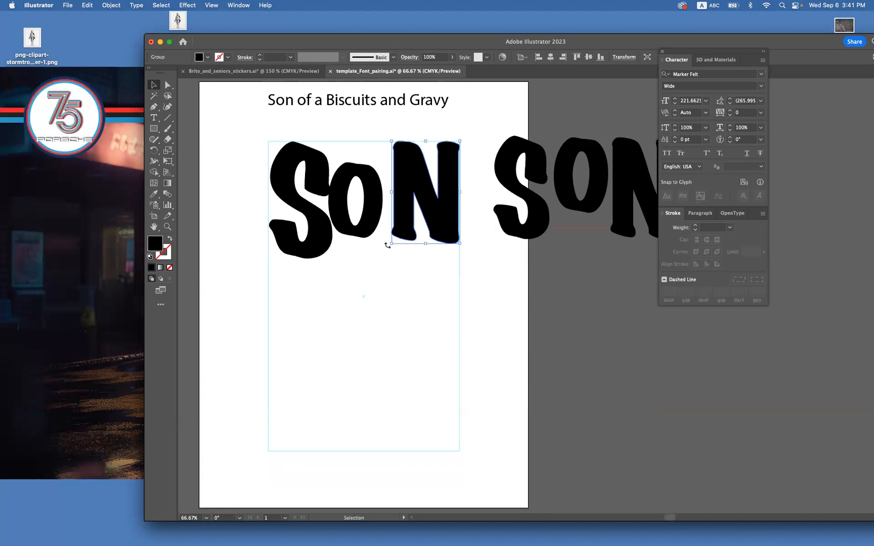
Add a horizontal ruler guide along the bottom of the S and enlarge the N down to it.
key(super+r)
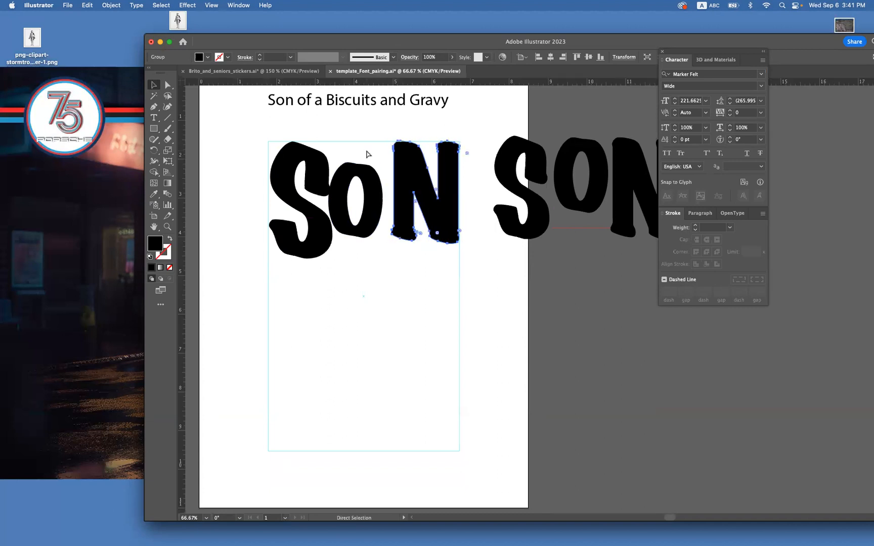
drag(365, 82, 313, 258)
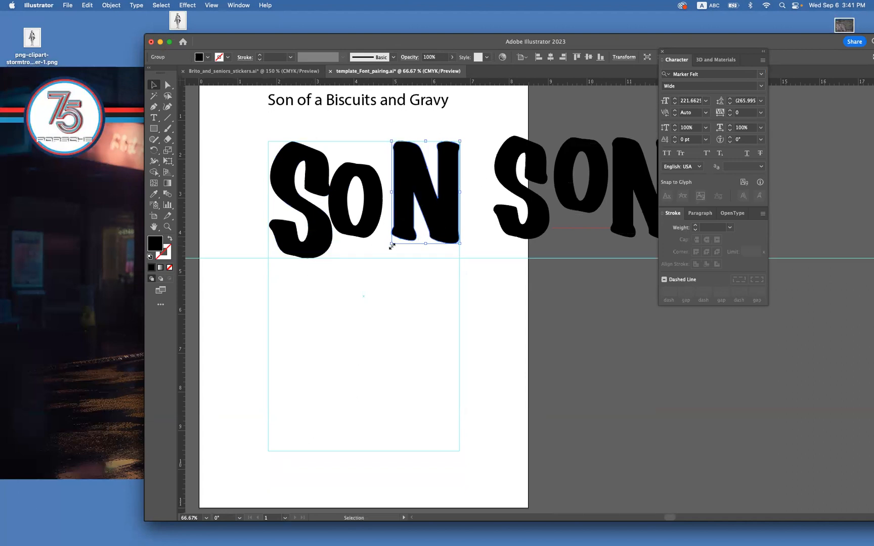
drag(392, 243, 376, 260)
Enlarge the O to fill the gap, slightly overlapping both the S and the N.
click(377, 197)
mouse_move(380, 238)
mouse_down()
mouse_move(388, 244)
mouse_move(373, 230)
mouse_move(388, 250)
mouse_up()
click(388, 277)
Fill the O with bright green, choosing colour 20E048.
click(374, 236)
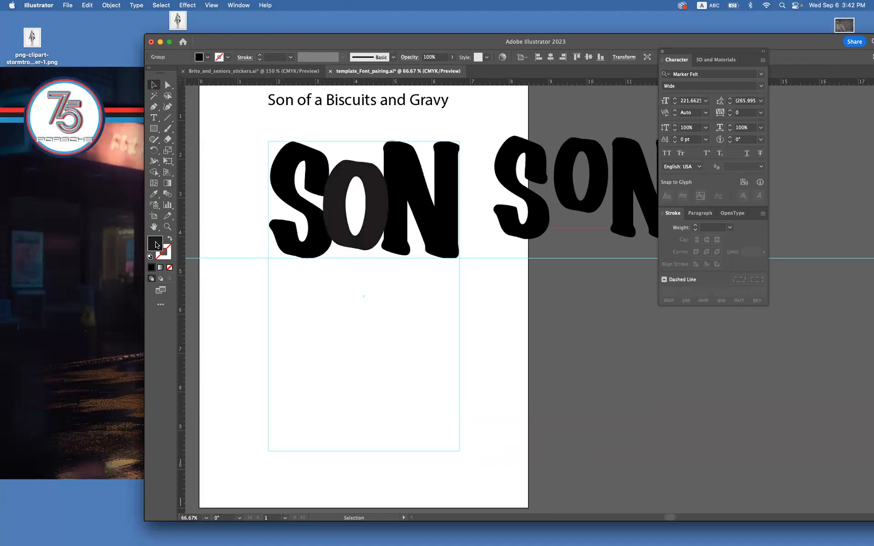
double_click(155, 244)
click(442, 301)
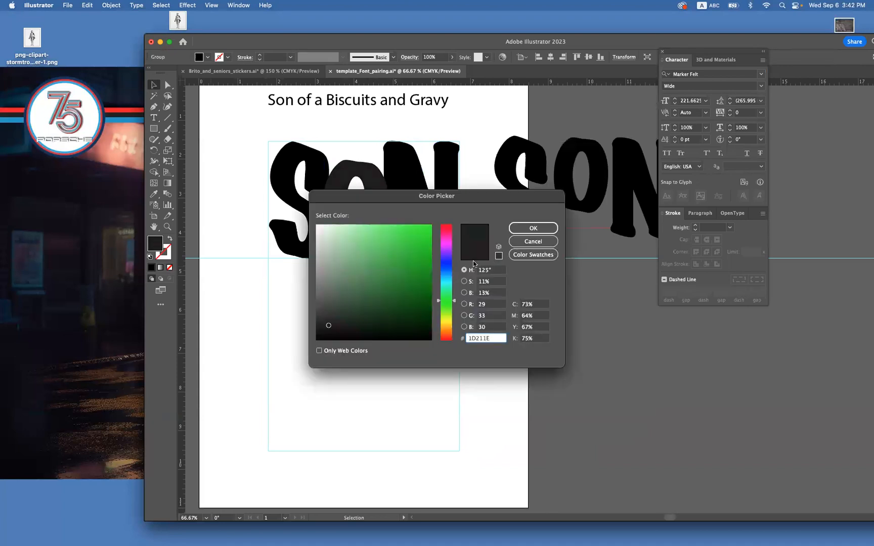
click(533, 229)
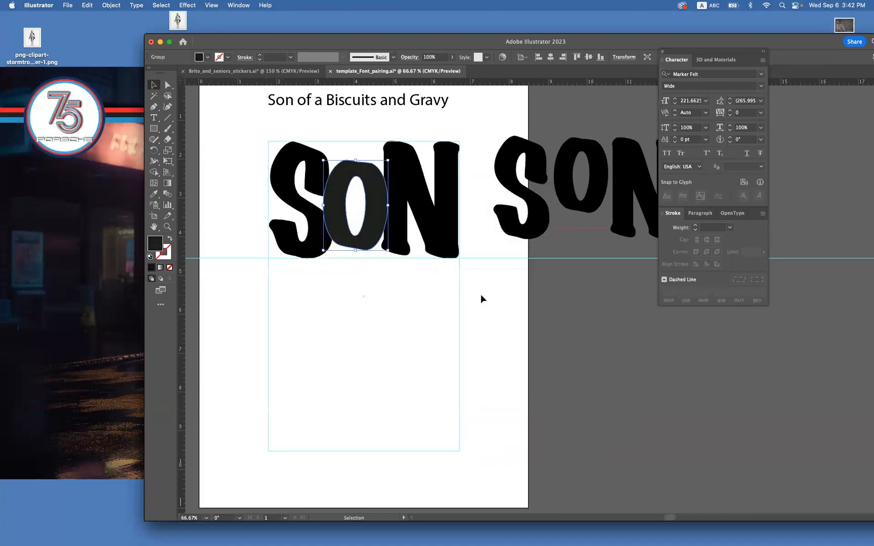
double_click(155, 246)
click(407, 231)
click(533, 228)
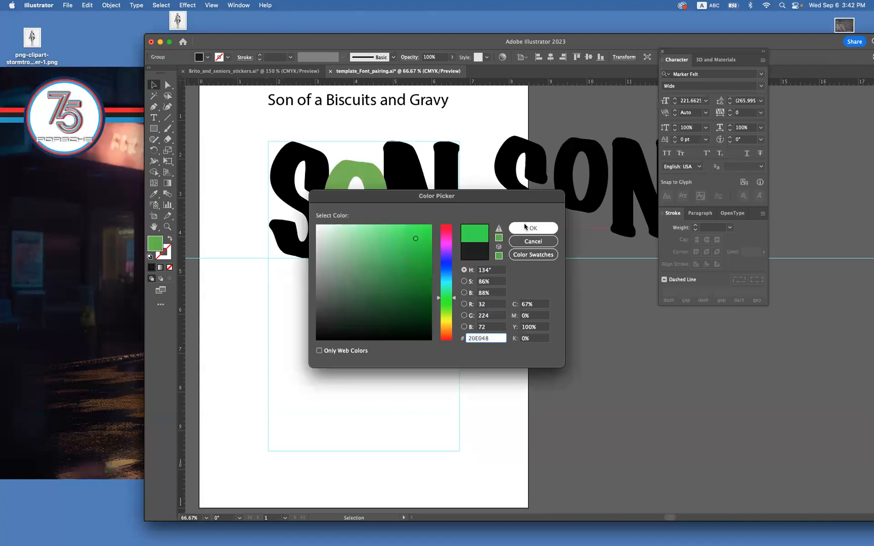
click(394, 260)
Accept the O's green fill and nudge the N vertically to line its top up with the guide frame's upper edge.
click(362, 246)
key(super+equal)
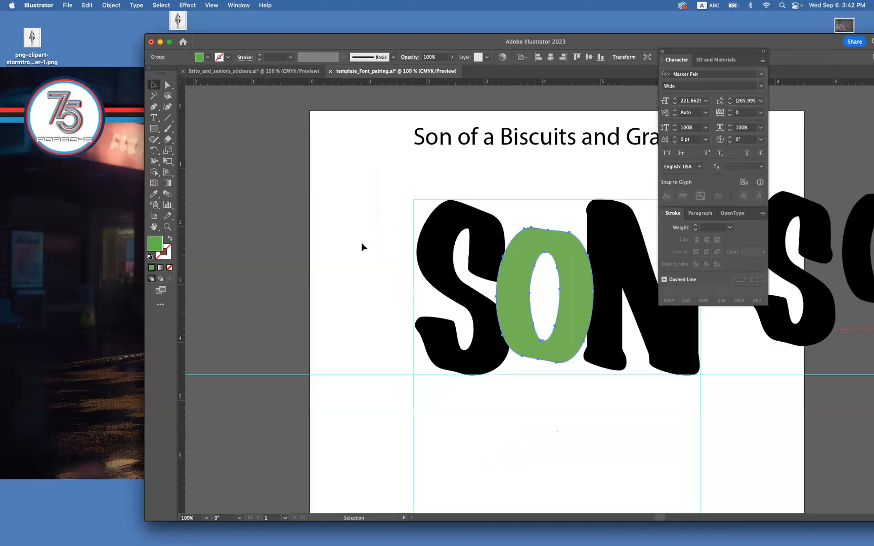
scroll(359, 242, right, 5)
click(168, 226)
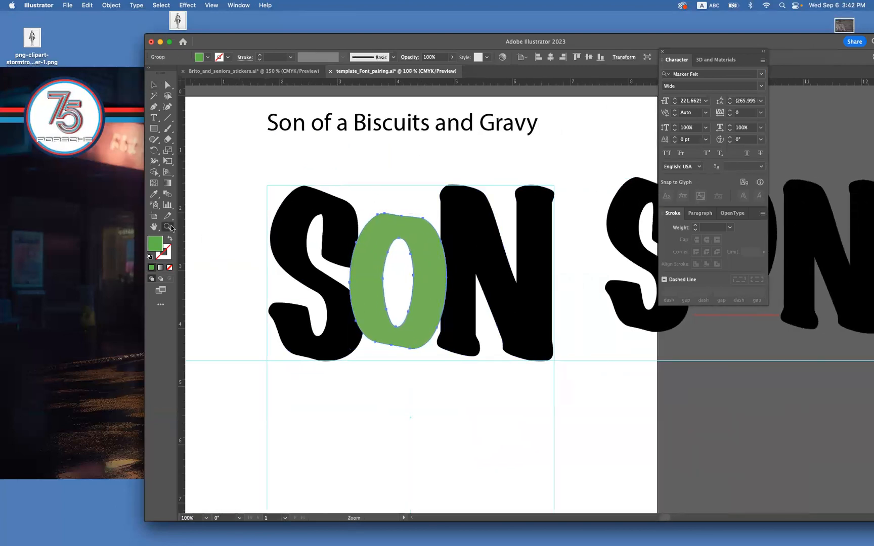
drag(453, 183, 605, 390)
click(154, 86)
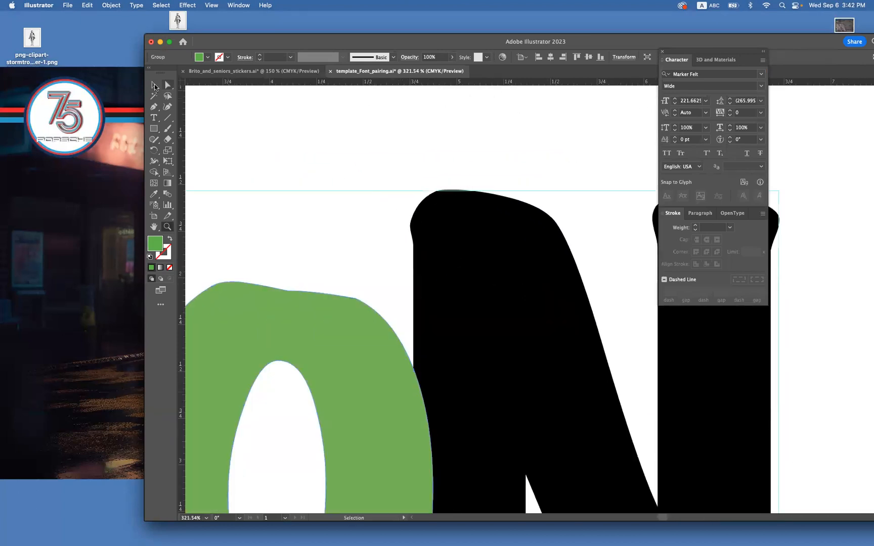
click(539, 297)
key(Up)
key(Down)
click(388, 282)
Copy the green O between the S and the N to the clipboard.
key(super+minus)
key(super+minus)
key(super+minus)
key(super+minus)
key(super+minus)
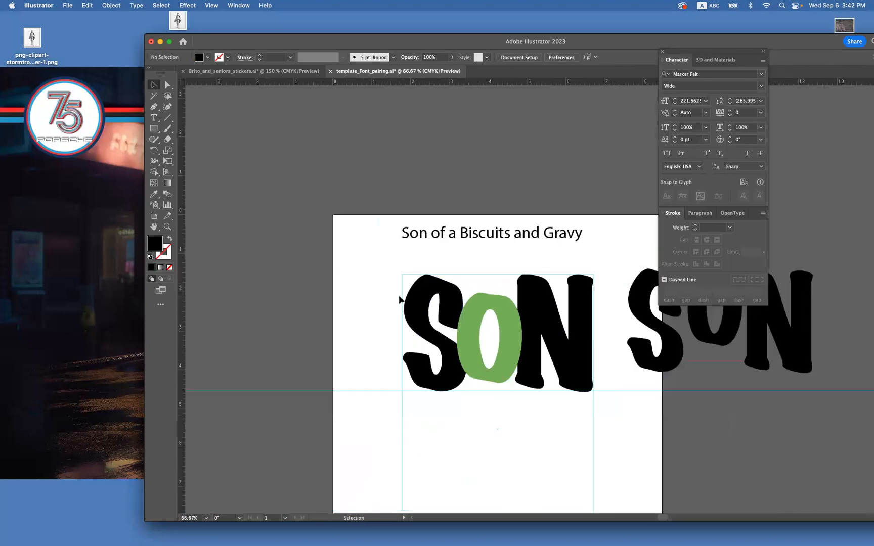
drag(390, 302, 306, 251)
click(427, 292)
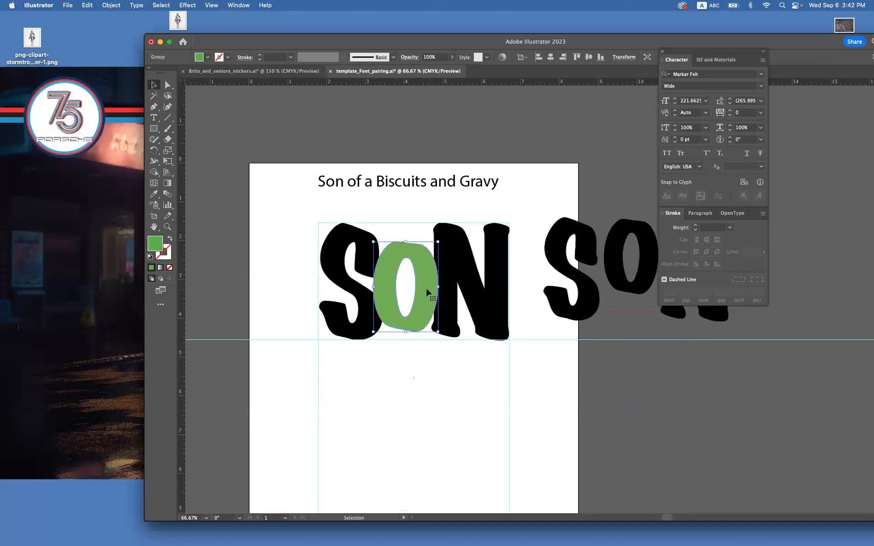
key(a)
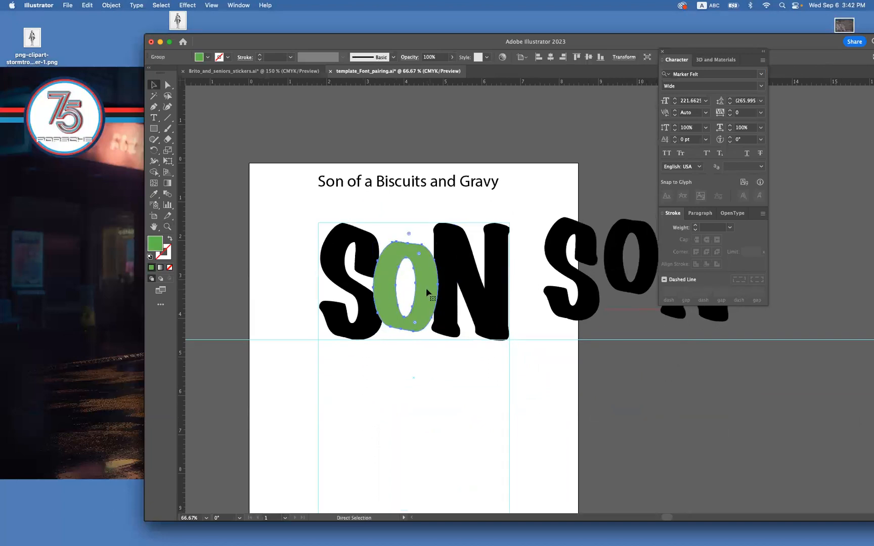
key(v)
Subtract the green O from the N with Pathfinder's Minus Front.
shift+click(457, 268)
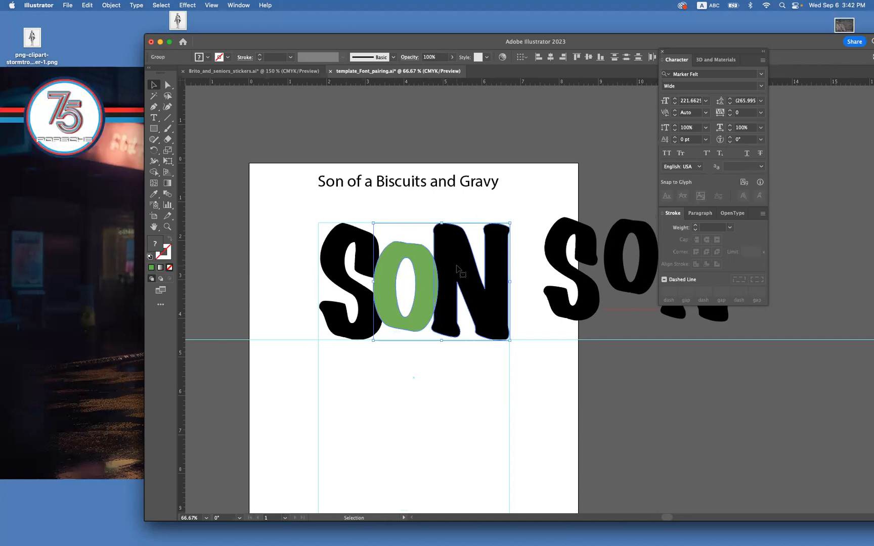
click(244, 5)
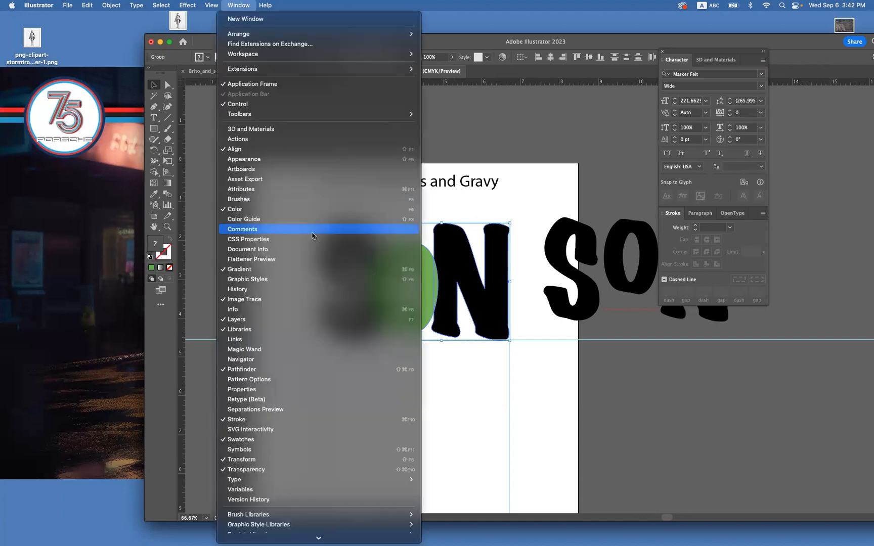
click(347, 368)
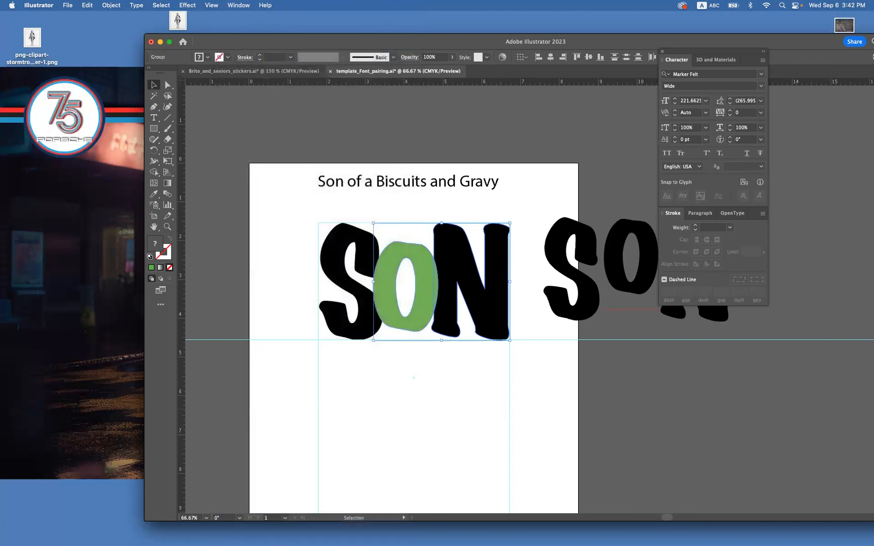
drag(821, 167, 548, 102)
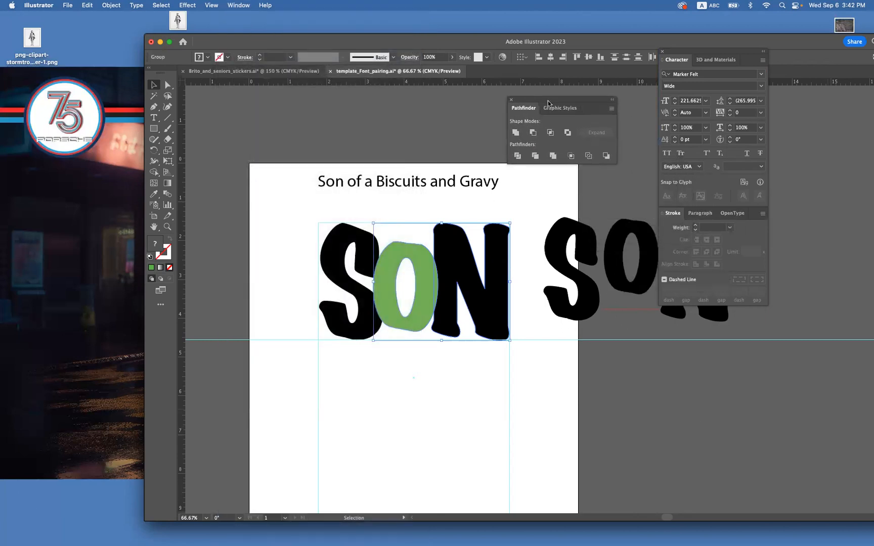
click(533, 132)
click(488, 400)
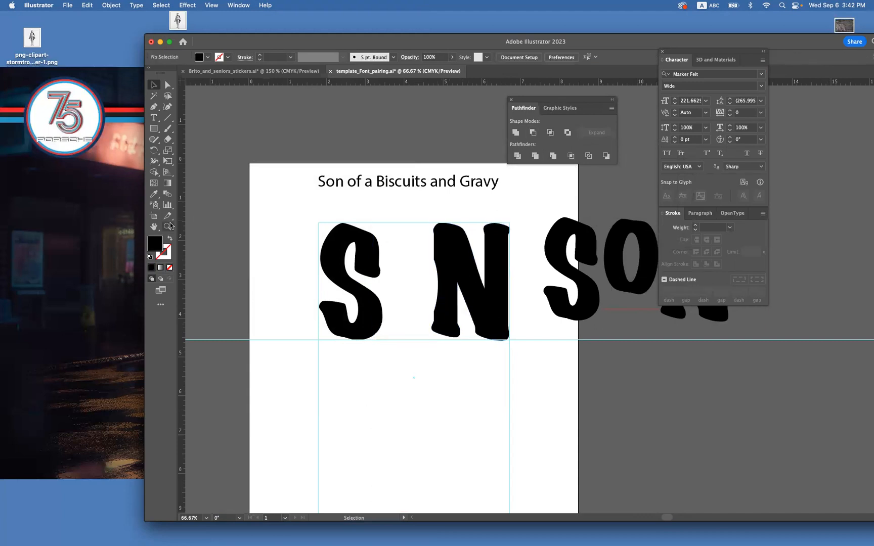
Paste the copied O back in place and subtract it from the S with Minus Front.
drag(416, 293, 492, 306)
drag(565, 342, 569, 339)
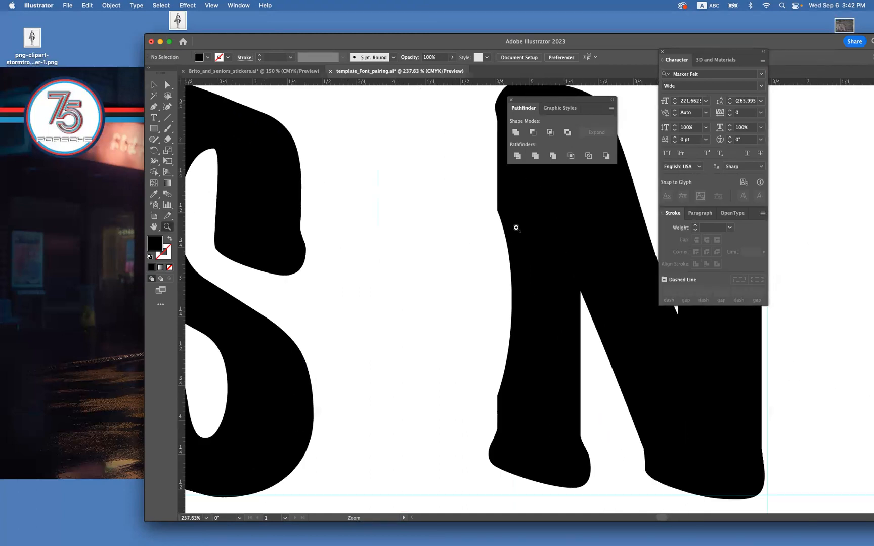
key(super+1)
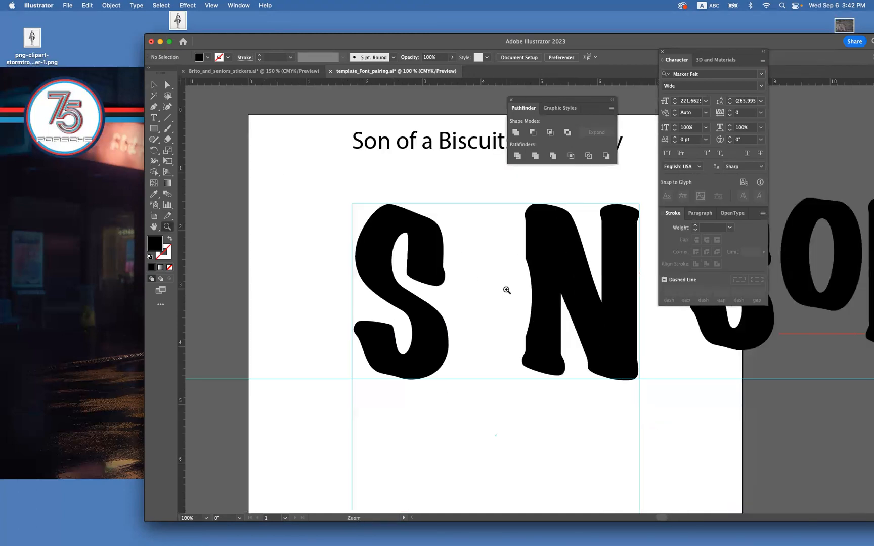
click(154, 85)
click(421, 247)
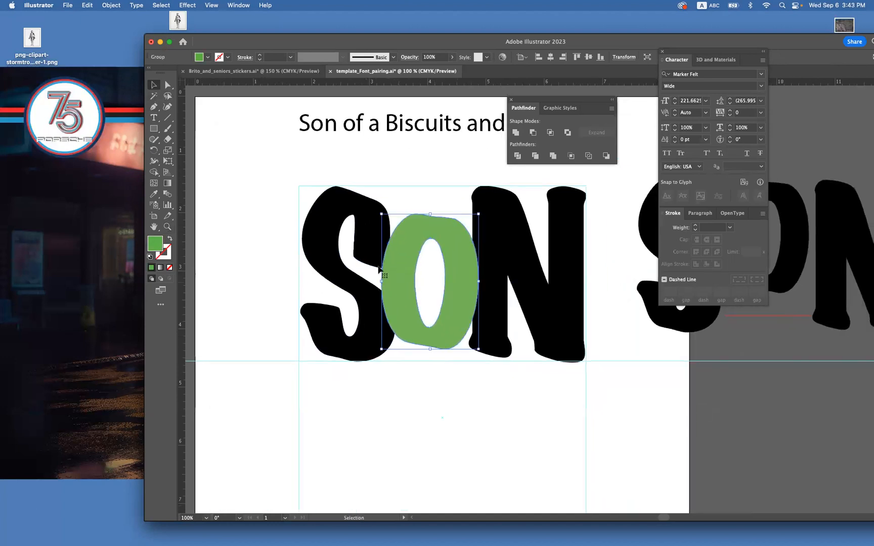
shift+click(364, 240)
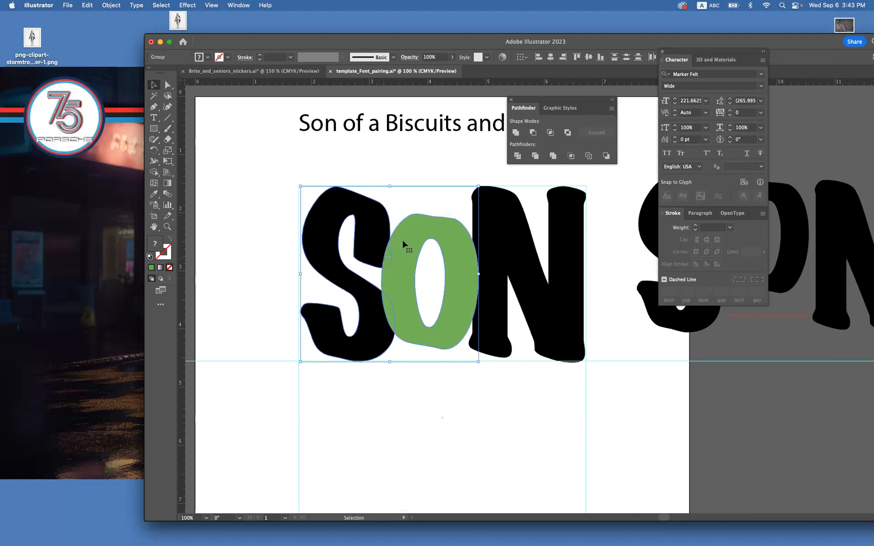
click(533, 133)
click(411, 257)
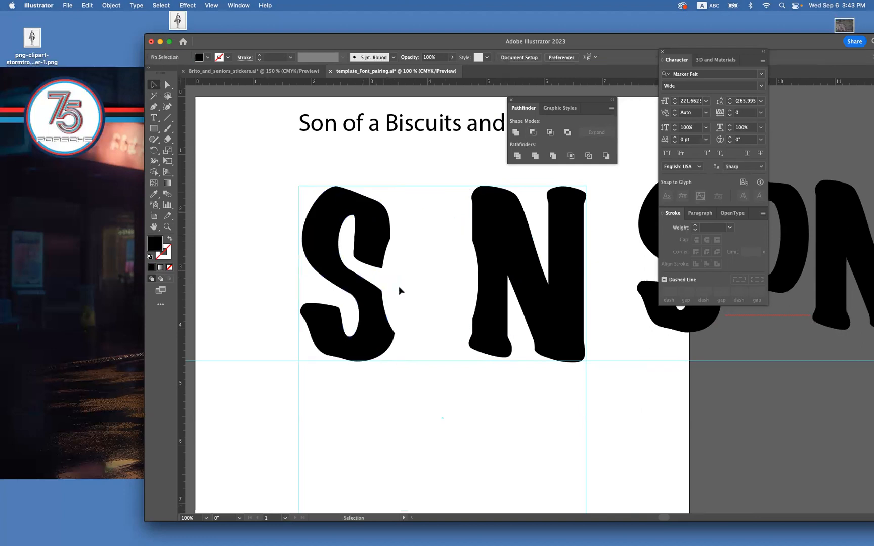
Paste the O in place once more and scale it down to leave a narrow gap to both the S and the N.
scroll(425, 267, right, 3)
scroll(425, 267, down, 1)
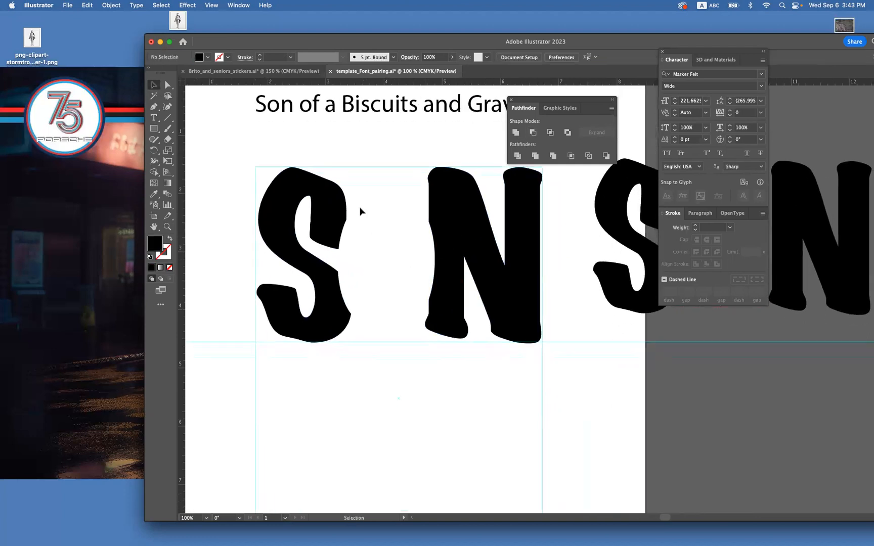
key(a)
key(super+z)
key(super+z)
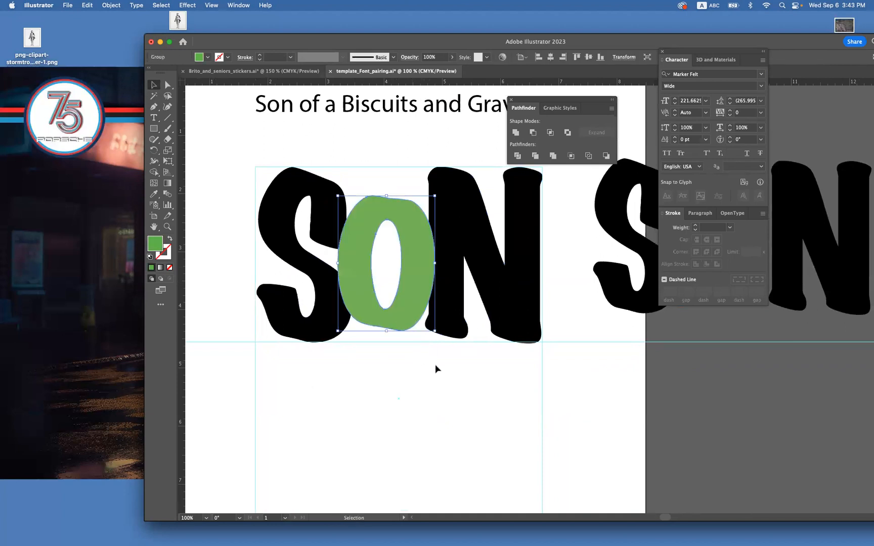
drag(436, 332, 427, 326)
click(426, 394)
scroll(464, 389, right, 2)
click(380, 297)
drag(404, 320, 403, 319)
Fill the O with black by sampling the S with the Eyedropper, and deselect it.
click(154, 194)
click(260, 186)
click(154, 85)
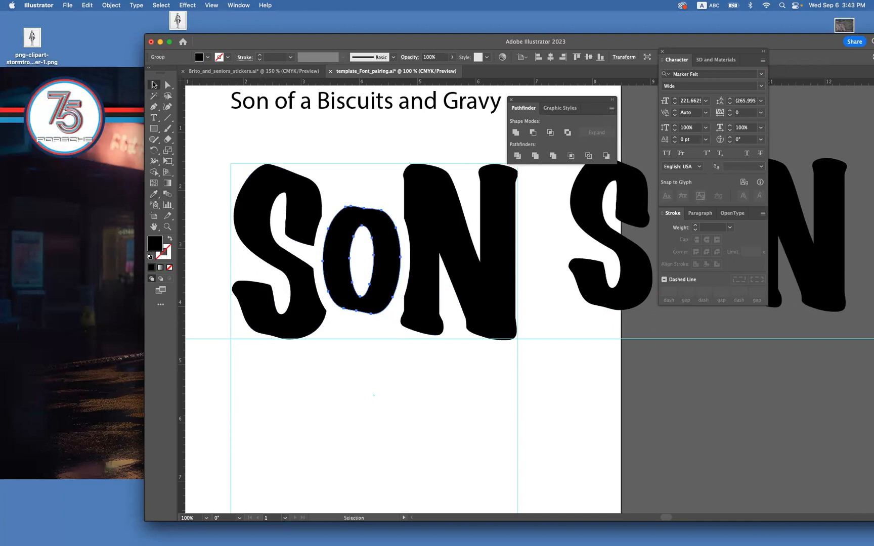
click(349, 362)
mouse_move(411, 402)
mouse_down()
mouse_move(405, 392)
mouse_move(396, 402)
mouse_up()
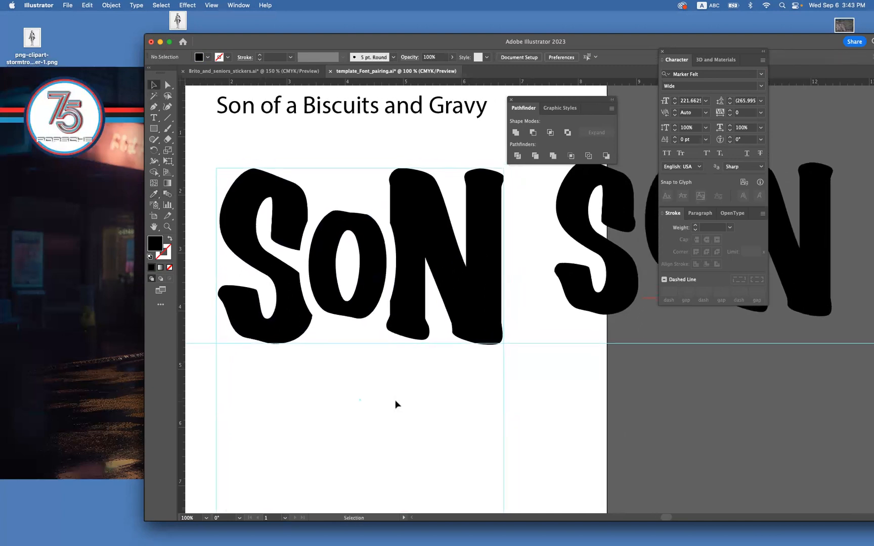
Move the spare S off the artboard, placing it lower on the pasteboard among the other spare letters.
mouse_move(617, 357)
mouse_down()
mouse_move(552, 355)
mouse_move(665, 335)
mouse_move(607, 349)
mouse_up()
click(560, 270)
drag(636, 306, 726, 363)
click(628, 373)
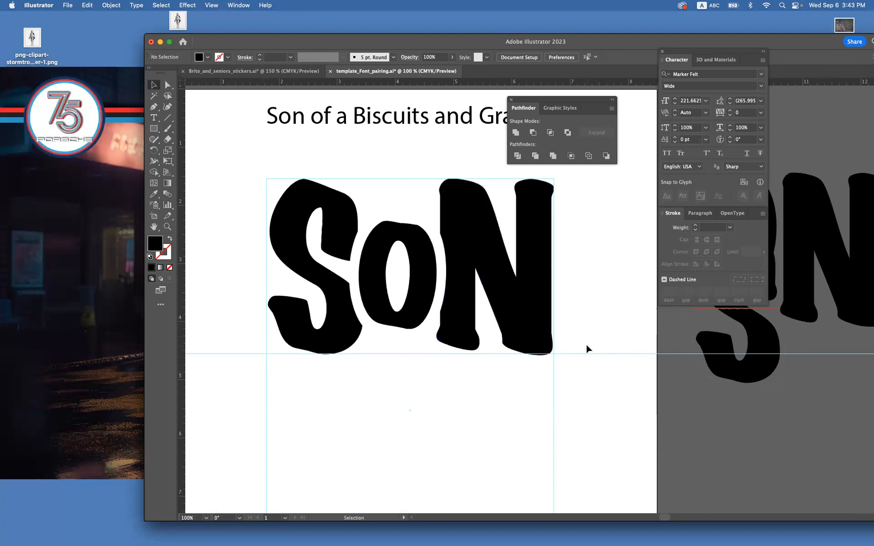
click(154, 117)
click(261, 155)
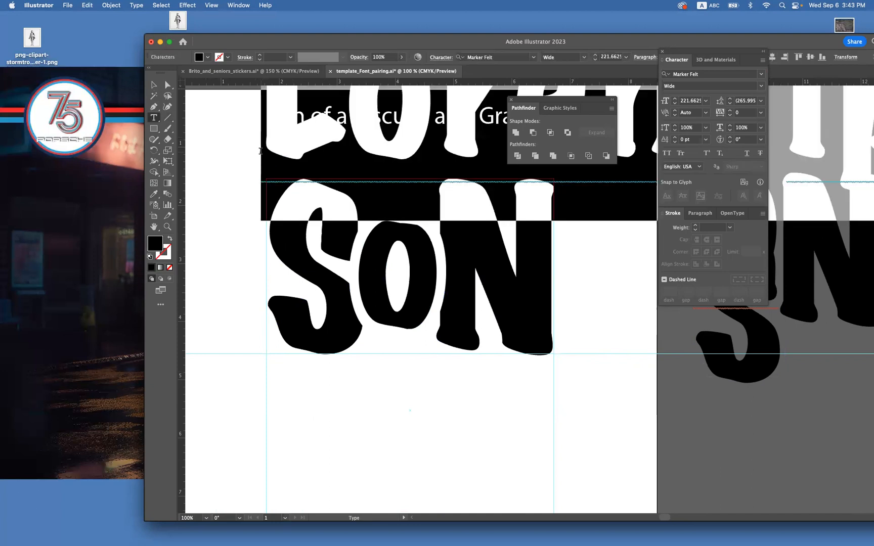
key(Escape)
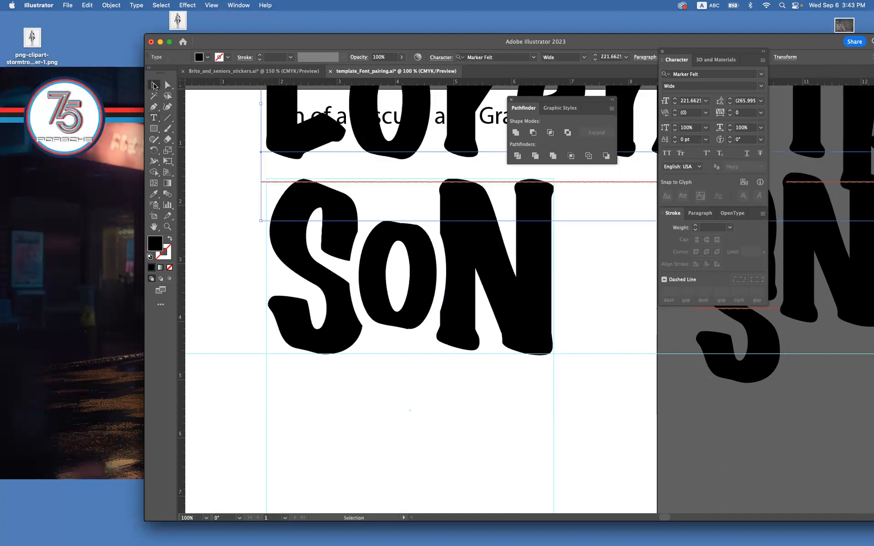
key(Delete)
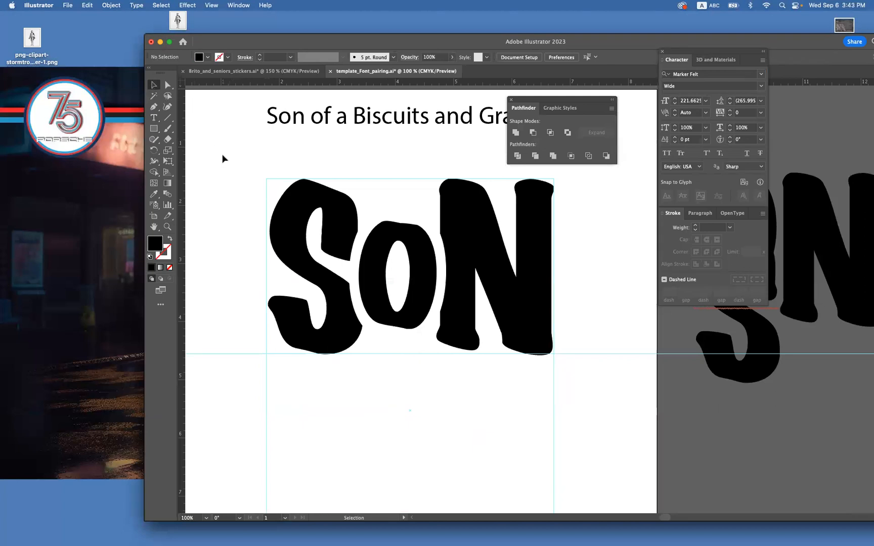
Duplicate the finished SON lettering directly below the original, inside the guide frame.
key(a)
key(super+minus)
key(space)
drag(580, 342, 496, 312)
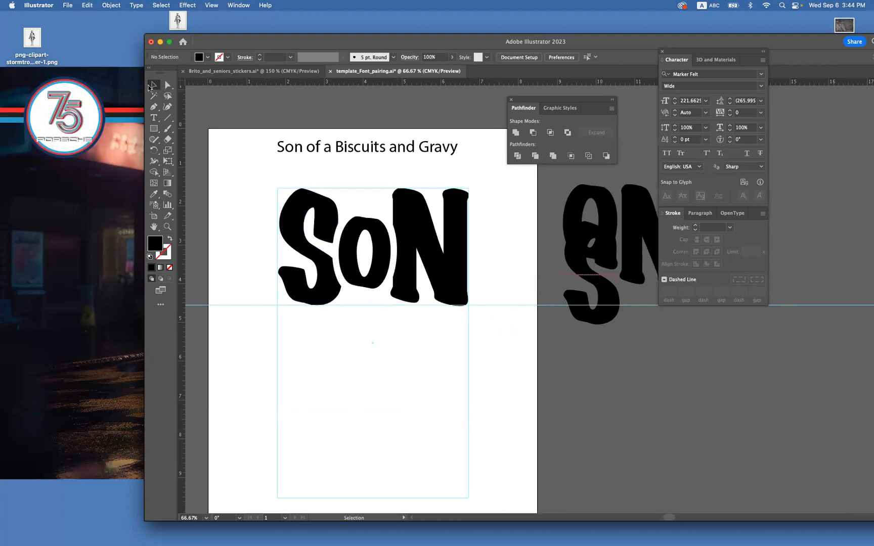
click(379, 277)
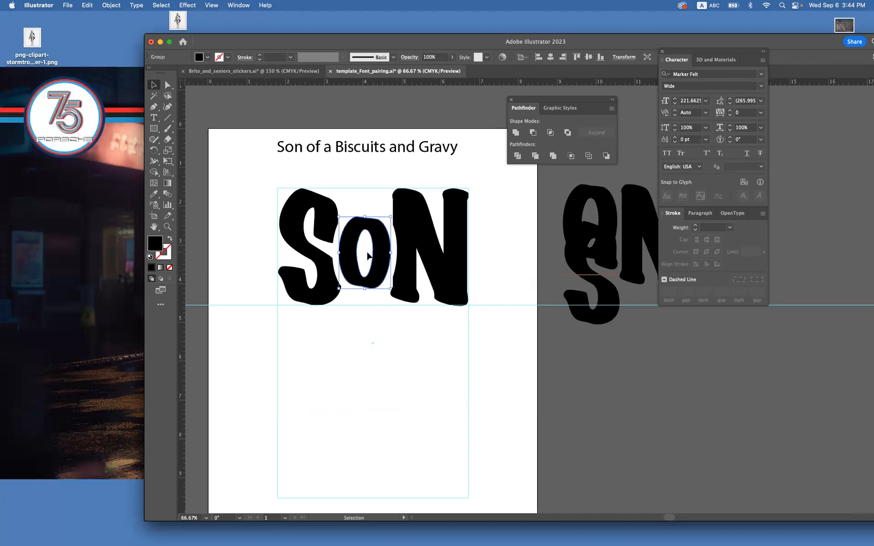
drag(425, 325, 332, 243)
drag(351, 308, 333, 383)
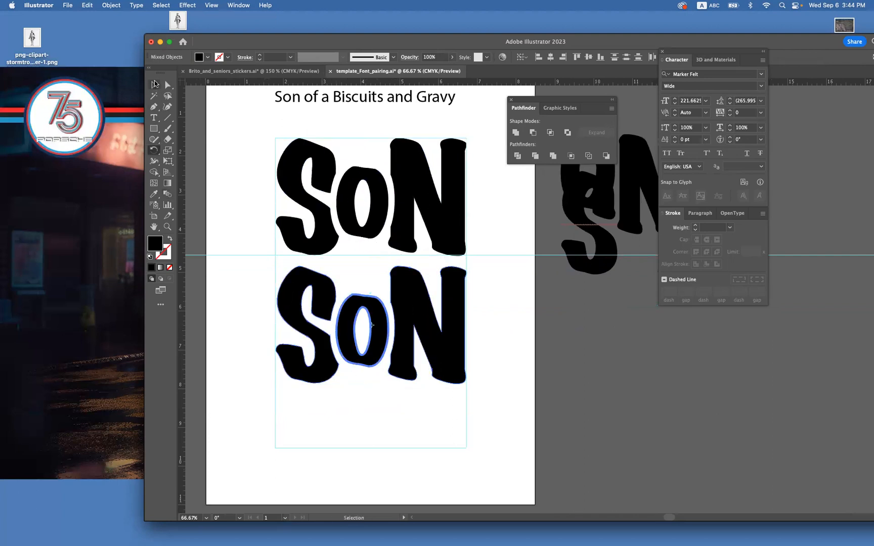
Try rotating the O of the lower SON copy about its centre, and undo the rotation.
click(215, 220)
click(349, 321)
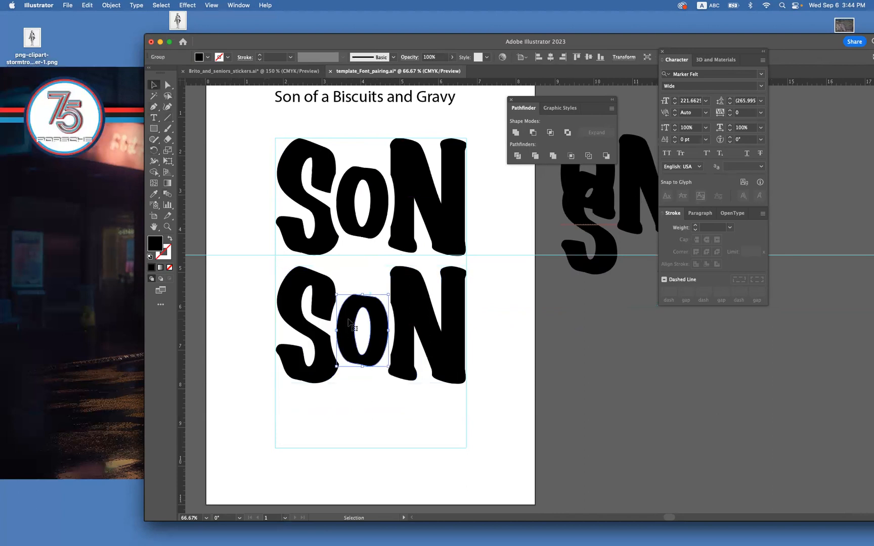
key(r)
drag(299, 313, 420, 345)
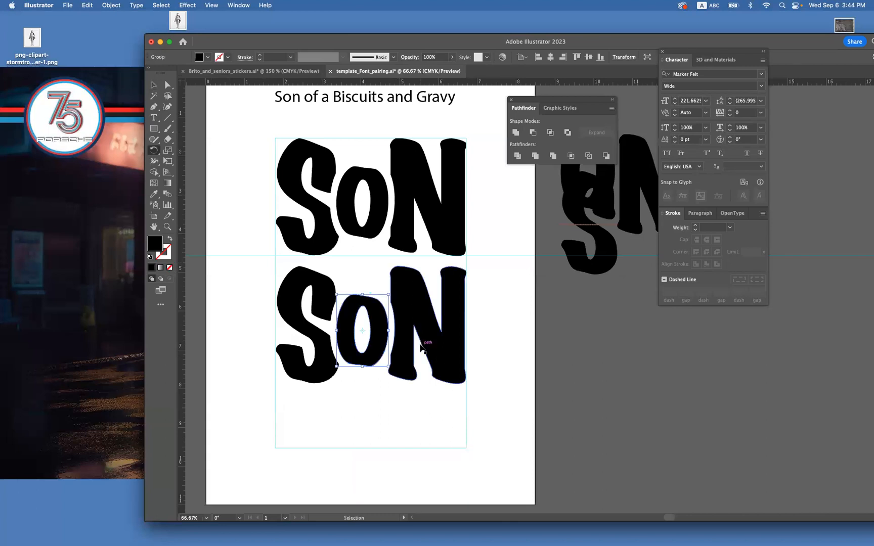
key(super+z)
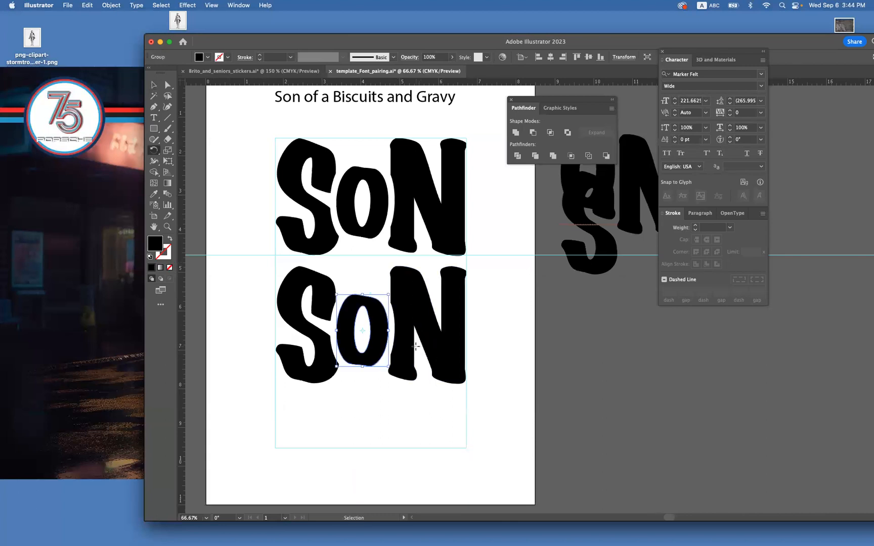
key(shift+super+z)
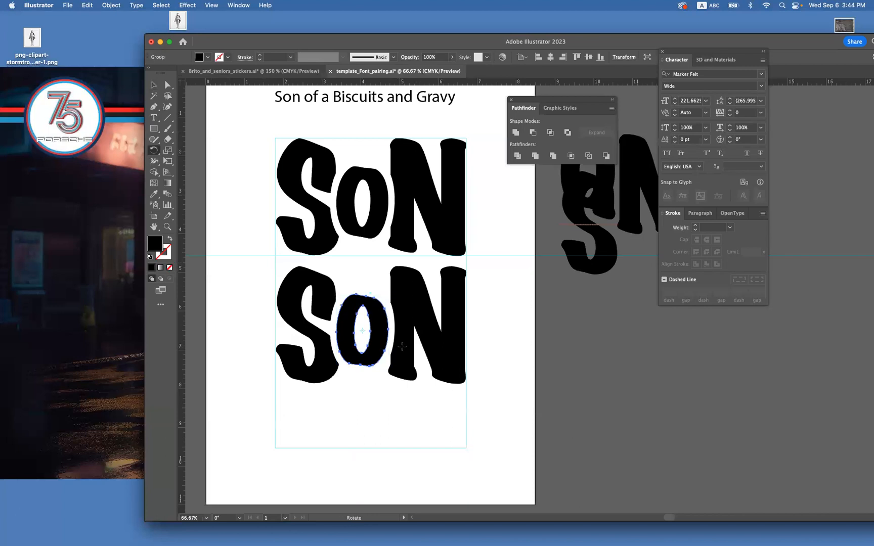
scroll(384, 378, right, 1)
drag(388, 388, 336, 283)
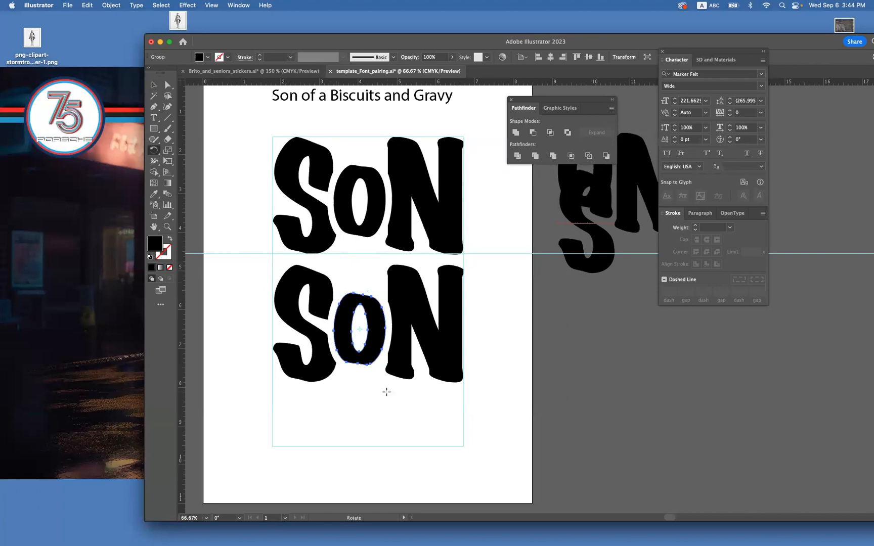
key(super+z)
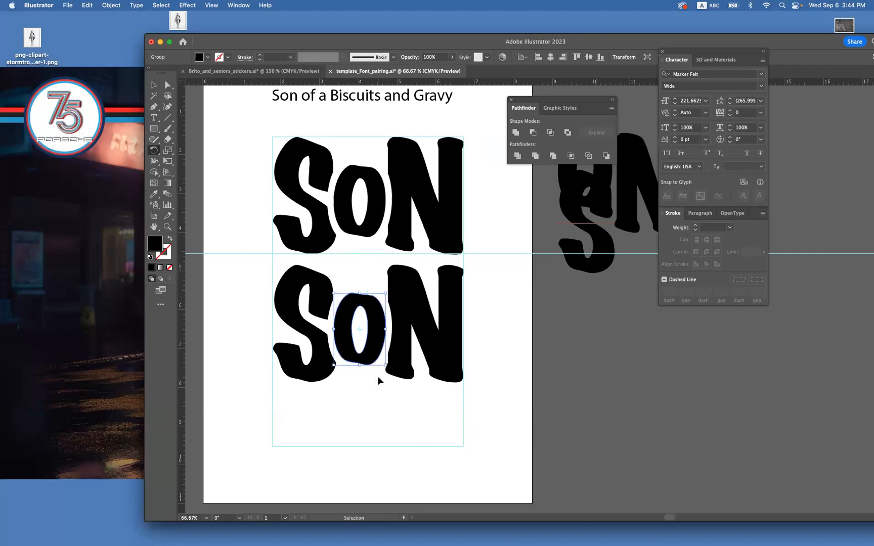
Try stretching the O of the lower SON copy upward, and undo the stretch.
key(super+equal)
key(super+equal)
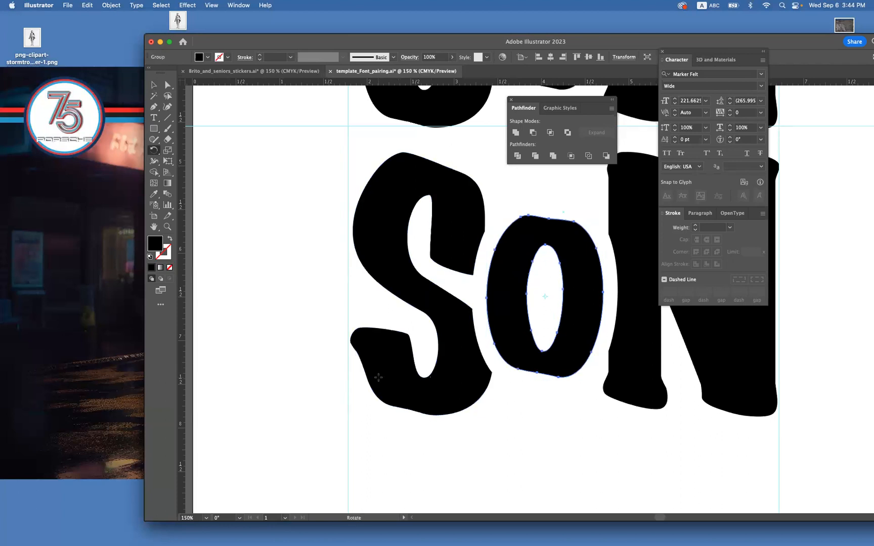
click(167, 84)
click(275, 246)
click(565, 235)
key(space)
drag(314, 136, 246, 137)
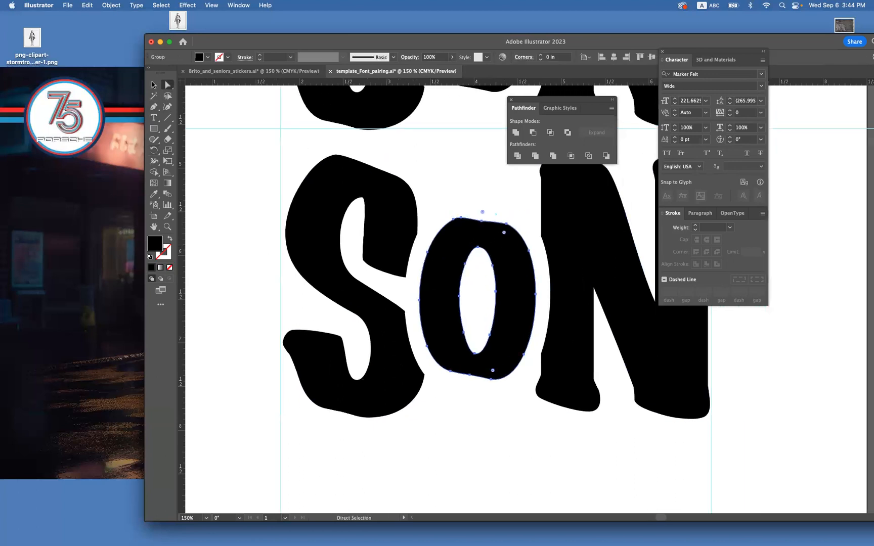
click(153, 84)
drag(478, 216, 478, 172)
key(super+z)
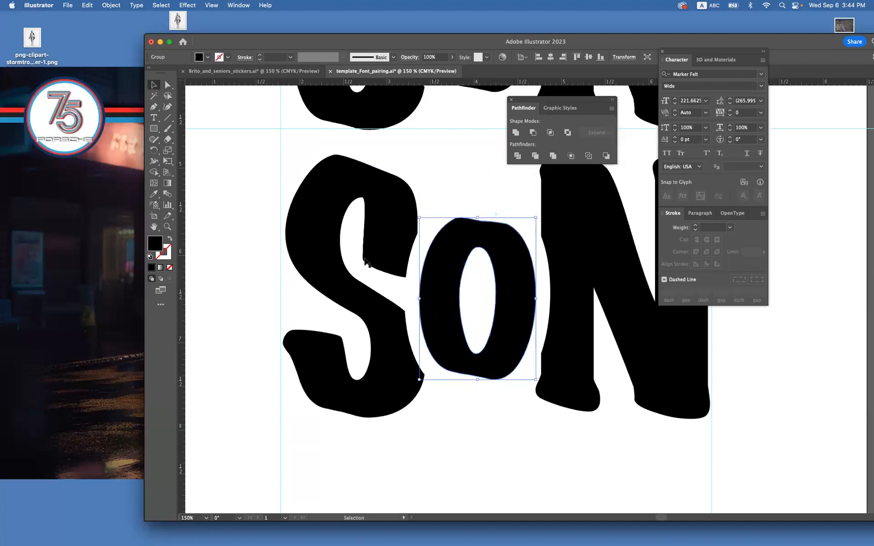
Delete the inner counter path of the lower copy's O so the letter becomes a solid shape.
click(168, 84)
click(248, 205)
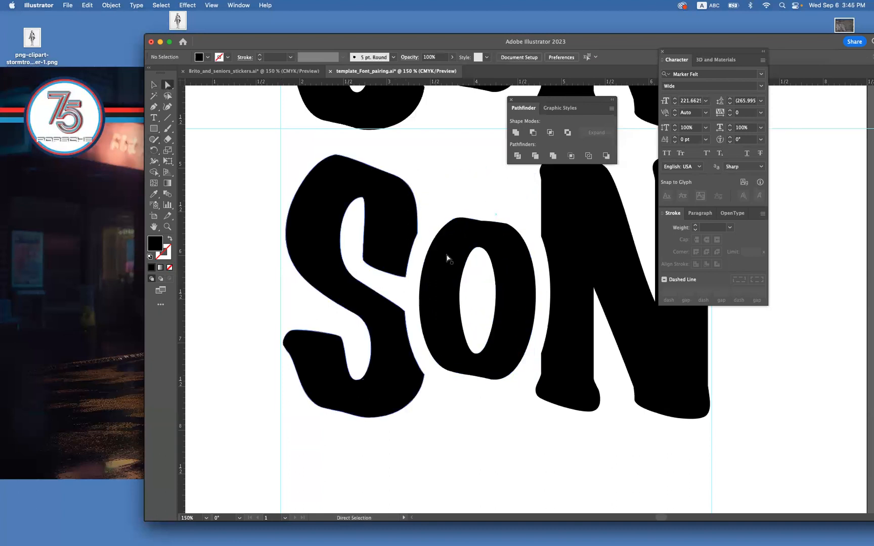
click(465, 268)
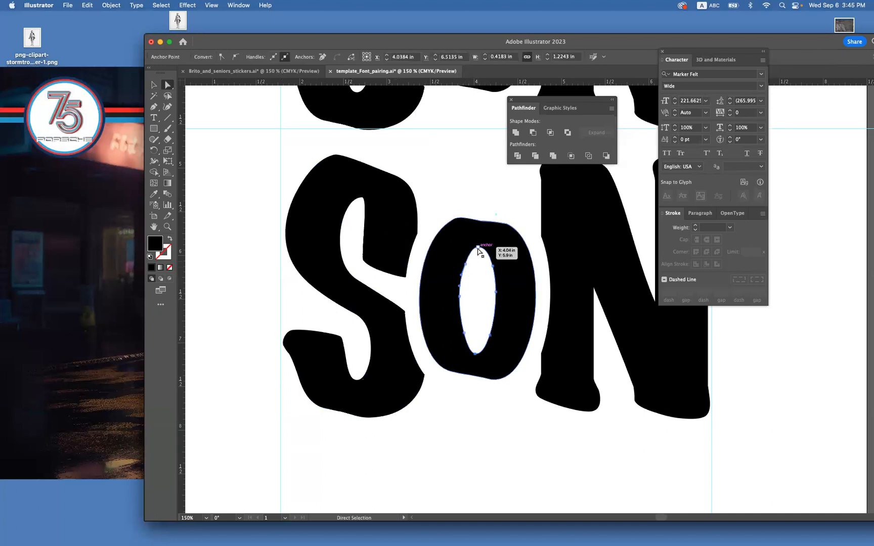
click(478, 249)
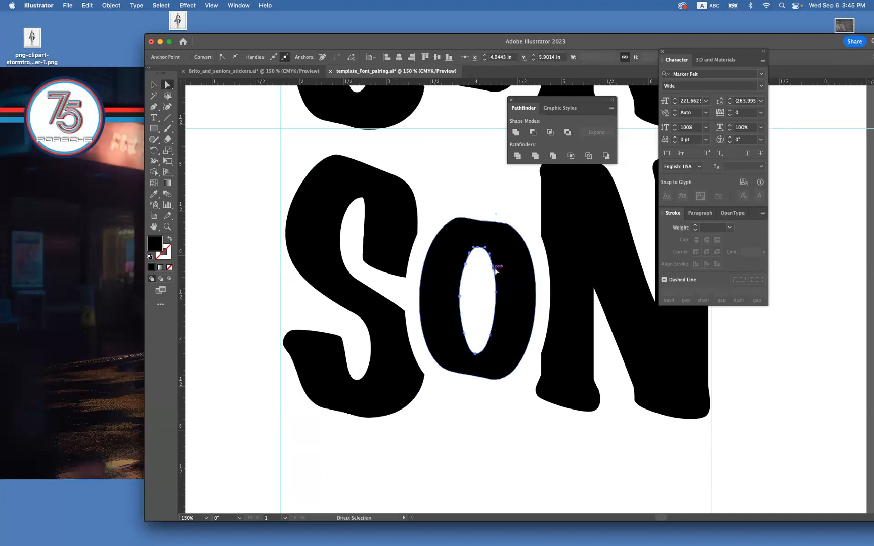
key(Delete)
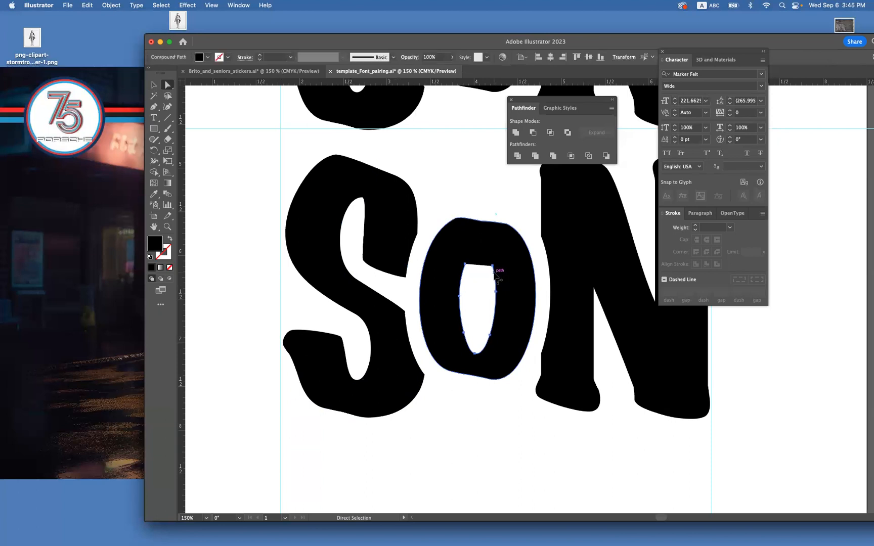
key(Delete)
click(489, 289)
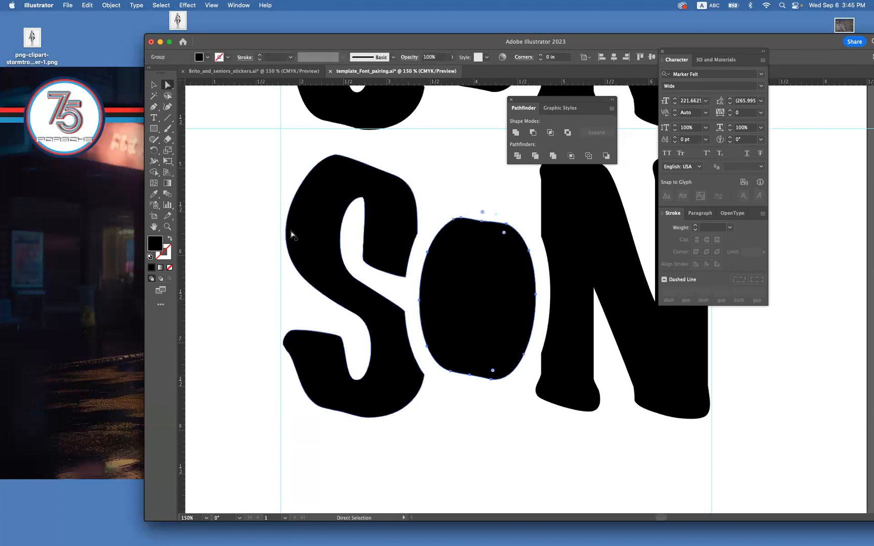
Draw a circle about 0.68 in across at the centre of the solid O and fill it with red.
click(155, 130)
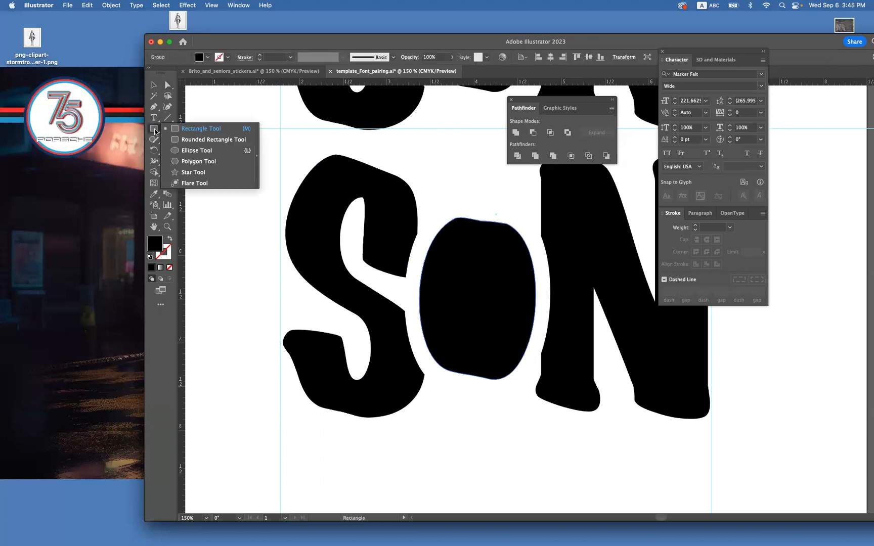
click(197, 150)
drag(478, 299, 490, 329)
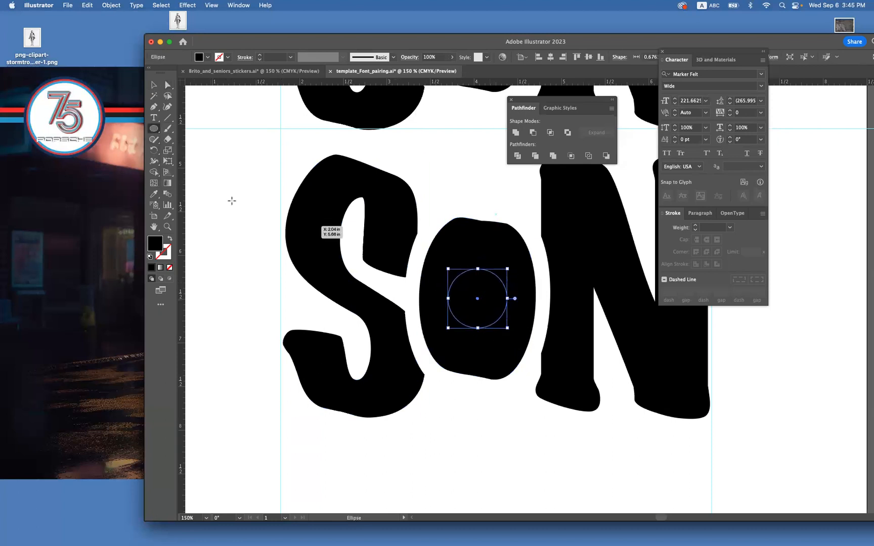
double_click(155, 244)
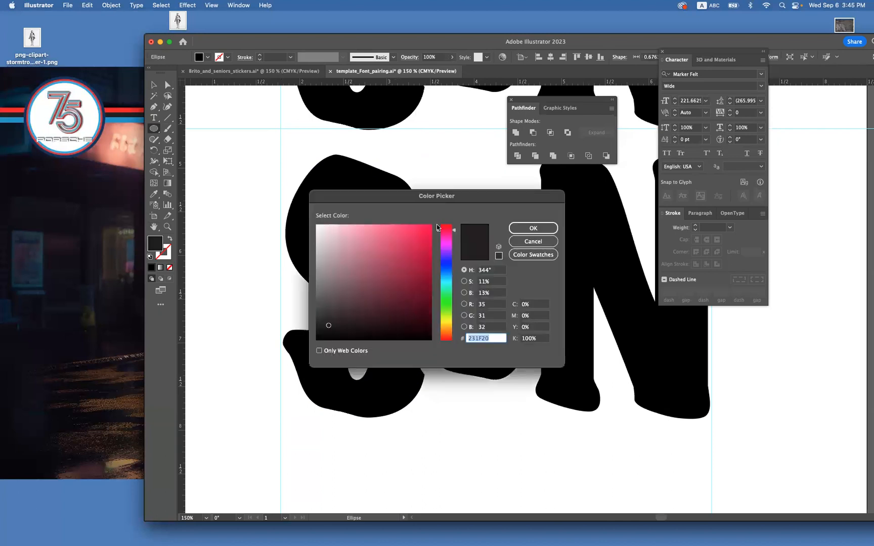
key(super+v)
click(523, 228)
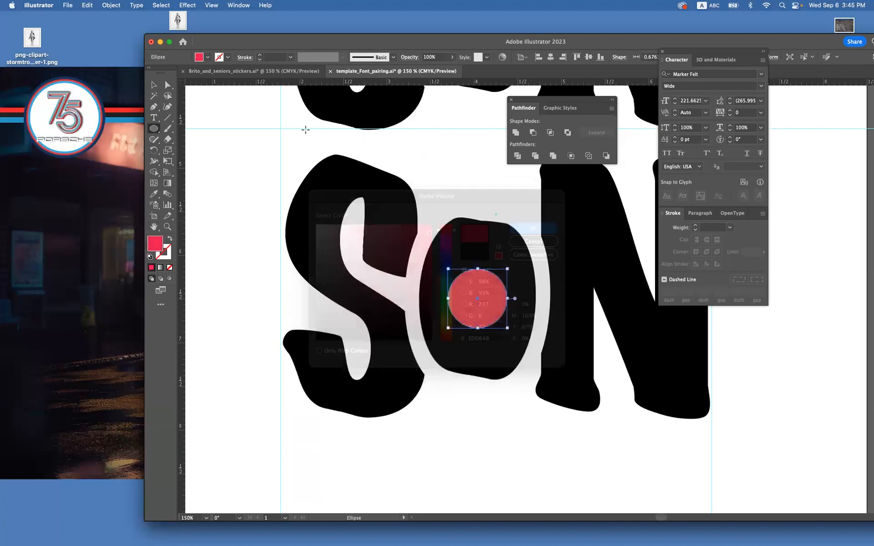
Cut the red circle out of the solid O with Minus Front, and deselect the result.
key(v)
click(464, 185)
drag(464, 185, 494, 335)
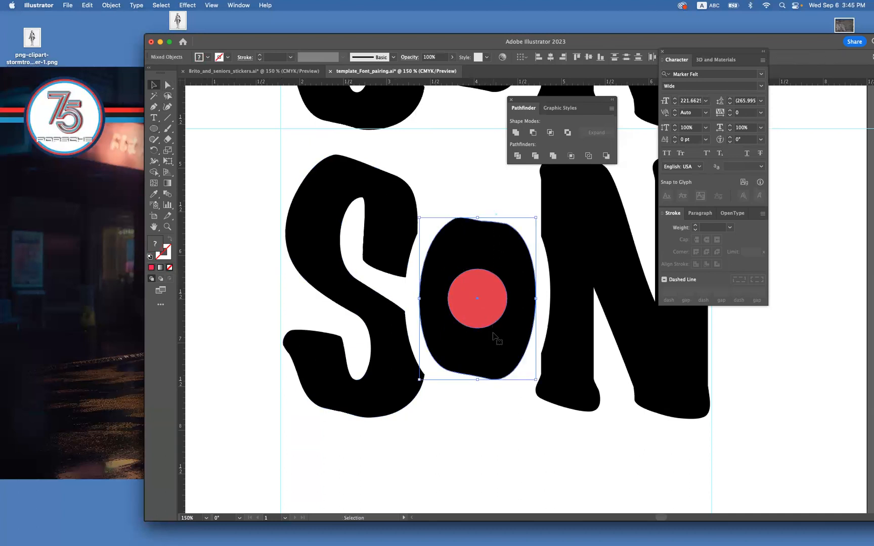
click(533, 133)
click(457, 189)
key(a)
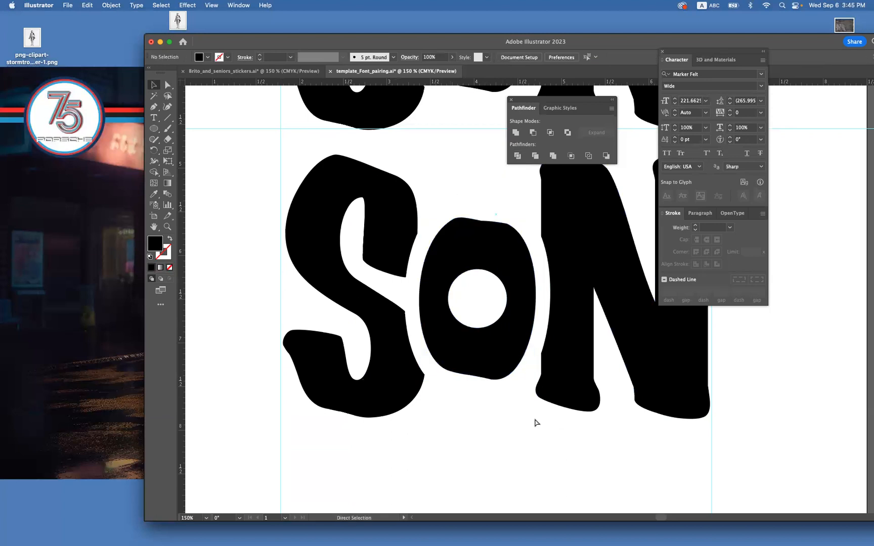
Move the original SON lettering off the artboard, placing it on the pasteboard below the spare letters.
key(super+minus)
key(super+minus)
key(space)
drag(523, 348, 457, 369)
key(space)
drag(504, 343, 485, 364)
drag(555, 251, 678, 385)
Move the SON copy with the round-holed O straight up to the top of the guide frame, and deselect it.
click(390, 309)
drag(390, 309, 388, 182)
click(448, 364)
drag(446, 345, 390, 340)
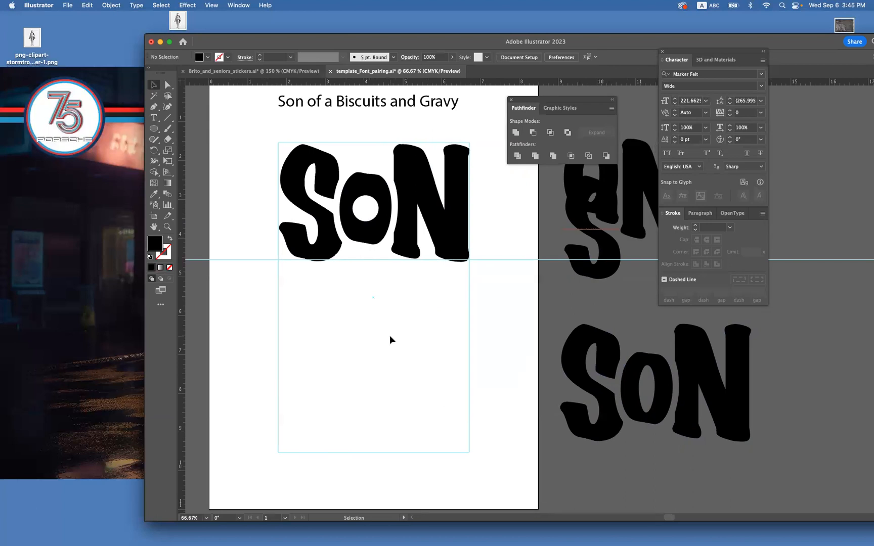
Nudge the uppermost anchor of the O's round counter slightly upward, and deselect it.
click(167, 226)
scroll(379, 183, right, 1)
drag(378, 184, 453, 232)
key(v)
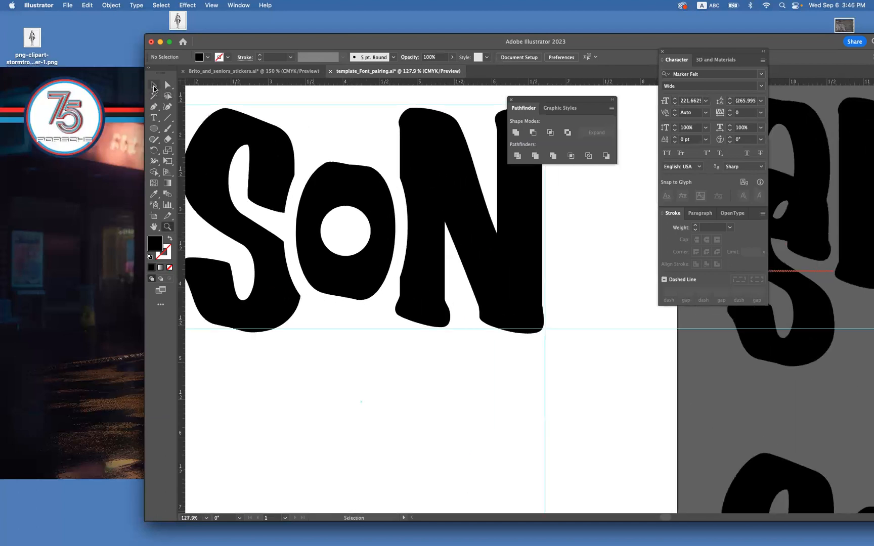
click(348, 204)
click(169, 84)
click(334, 132)
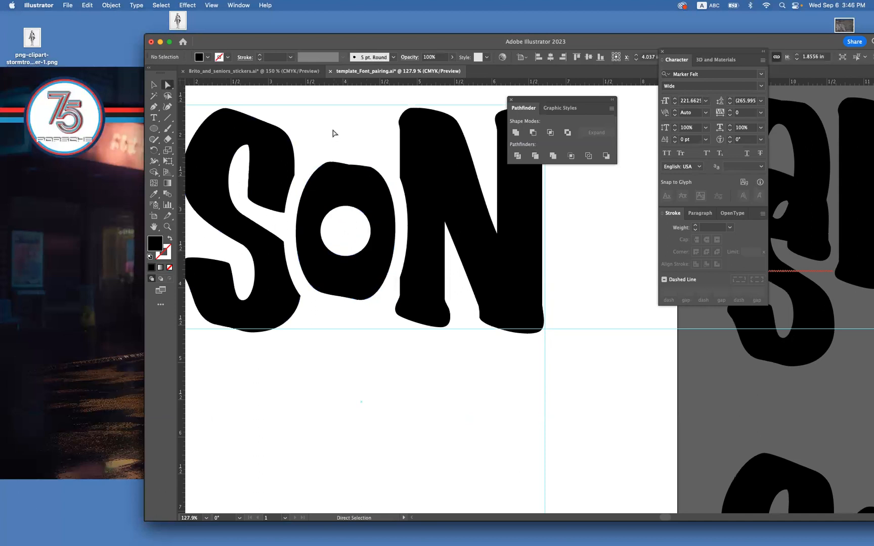
click(346, 207)
key(Up)
key(Up)
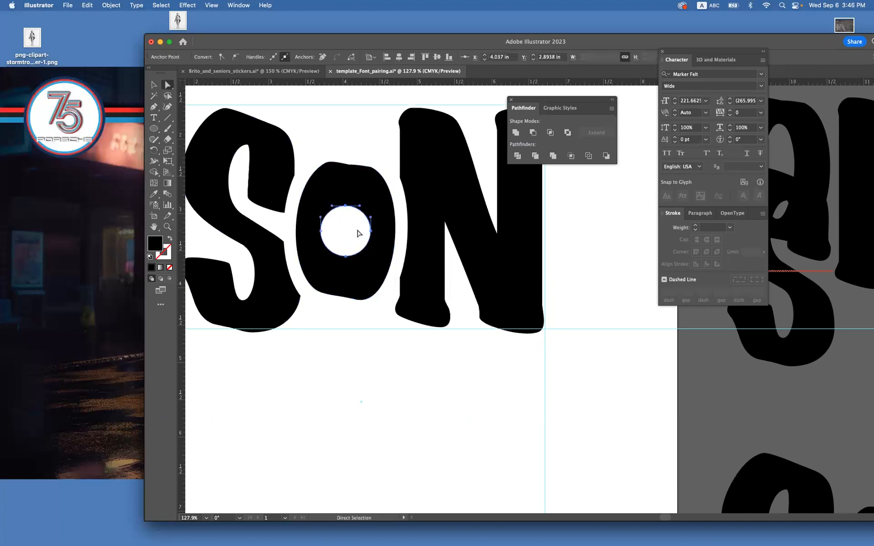
click(377, 355)
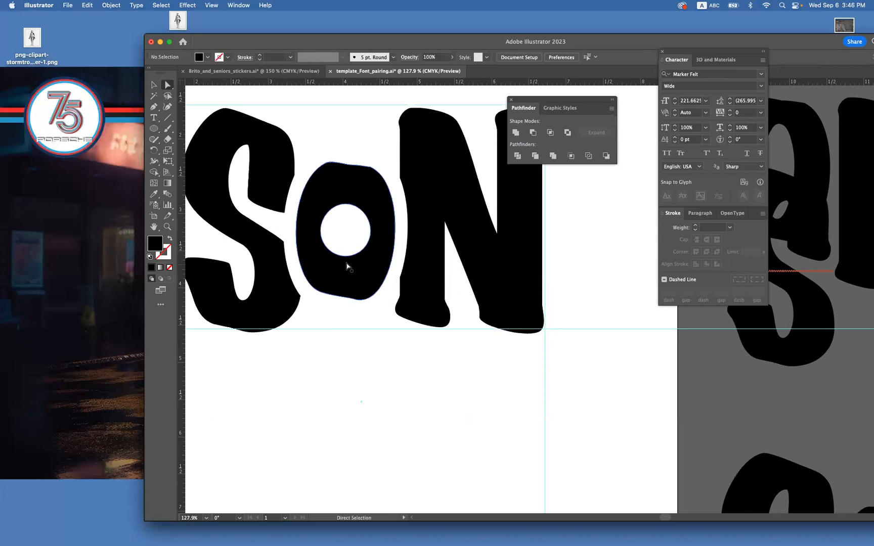
Nudge the lowest anchor of the O's counter downward to lengthen the opening, and deselect the letter.
click(344, 257)
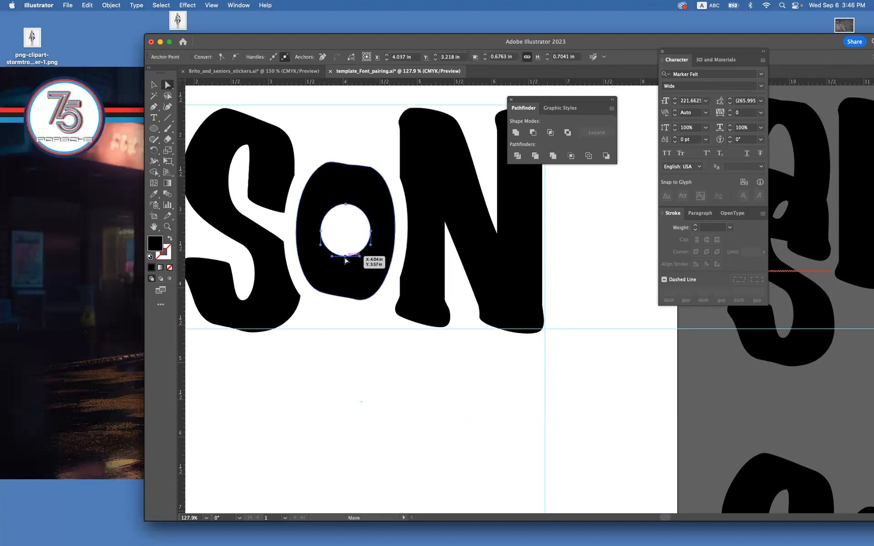
key(Down)
key(Down)
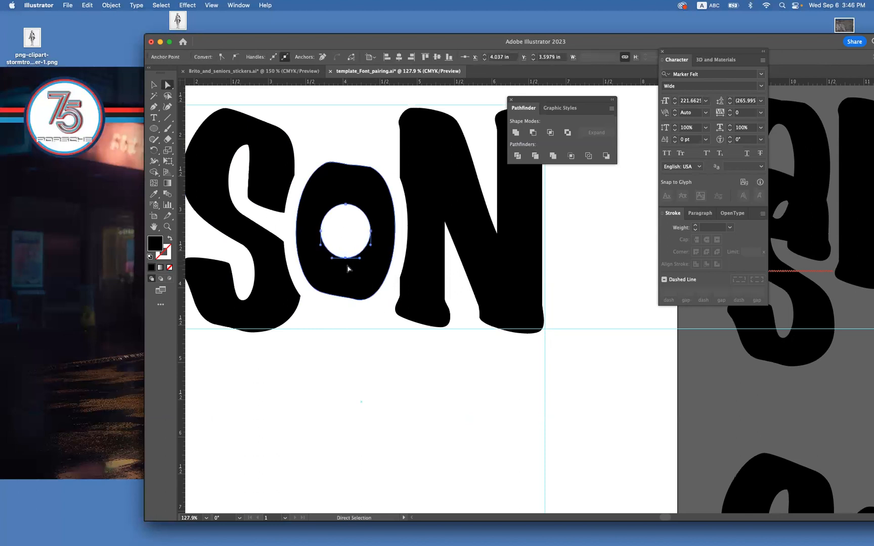
key(Down)
click(346, 205)
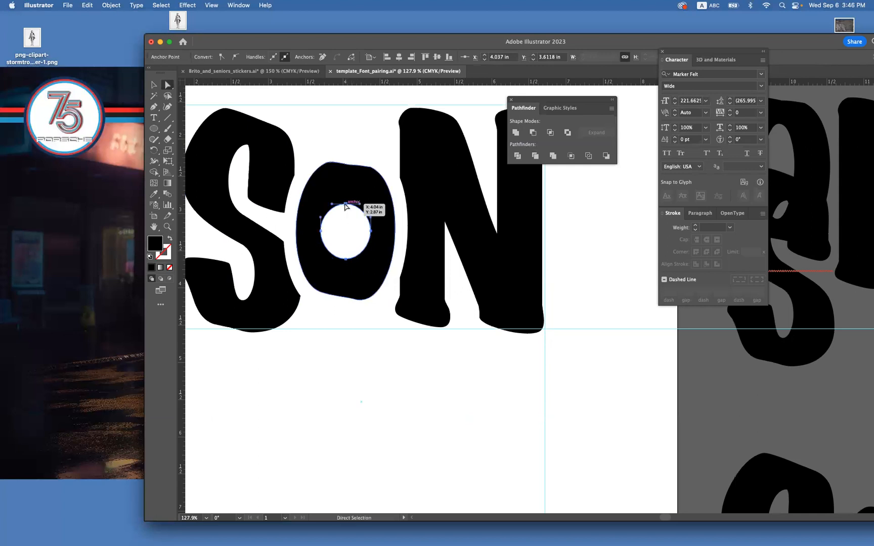
click(359, 307)
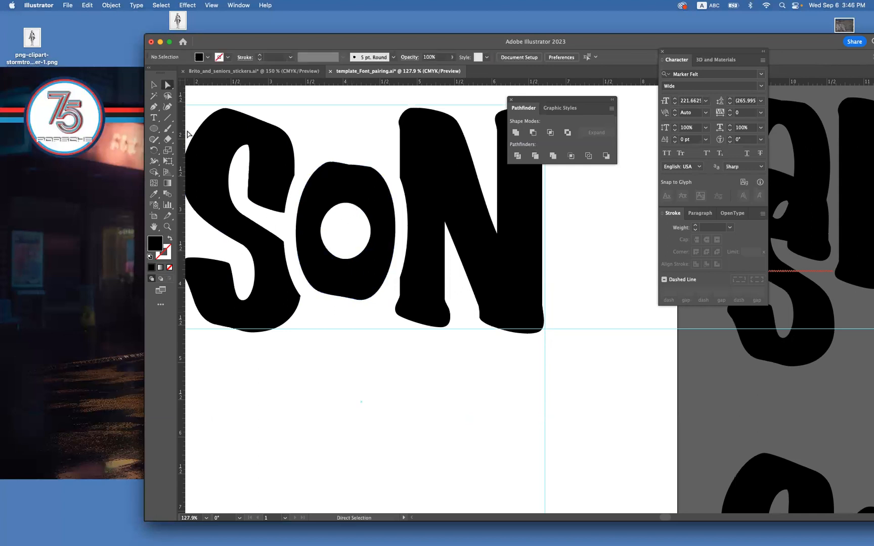
Undo the anchor nudges on the O's counter, keeping the SON lettering at the top of the guide frame.
key(v)
key(super+minus)
key(super+minus)
drag(446, 336, 378, 308)
key(super+z)
key(super+z)
key(super+z)
key(super+z)
key(super+z)
key(super+z)
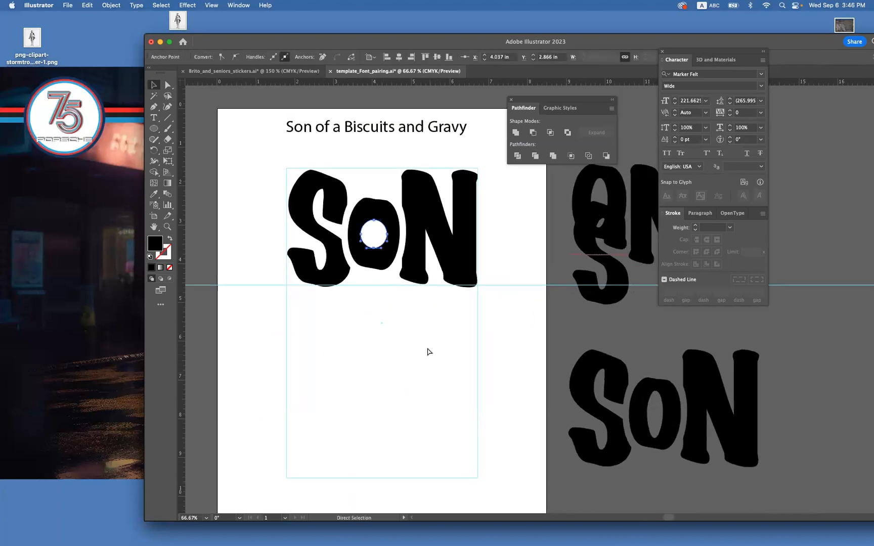
key(super+z)
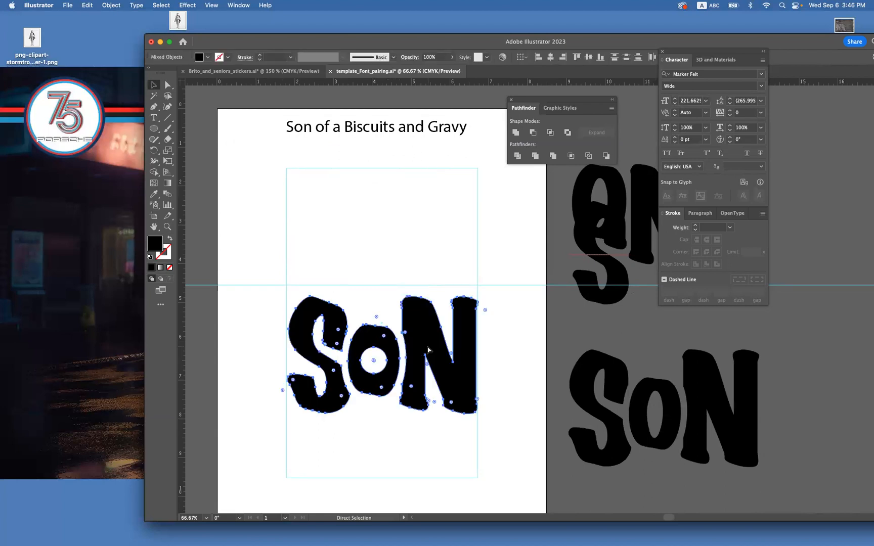
key(super+shift+z)
click(426, 349)
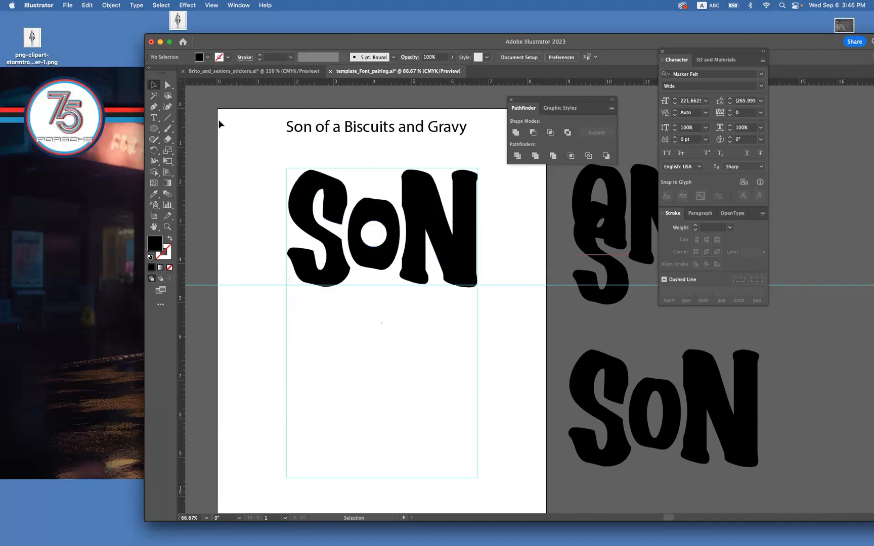
Insert "&" directly after "and" in the reference phrase above the lettering, and deselect the text.
click(333, 138)
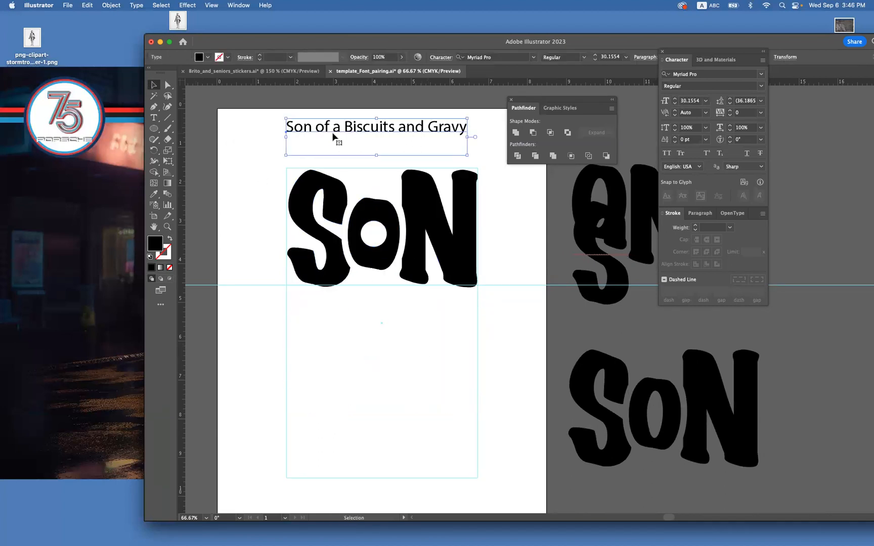
double_click(418, 134)
drag(425, 128, 397, 126)
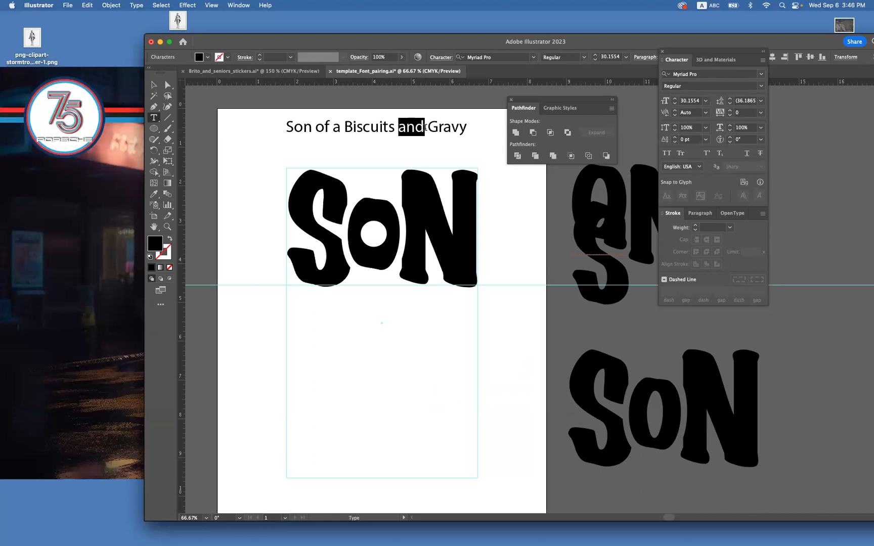
click(426, 129)
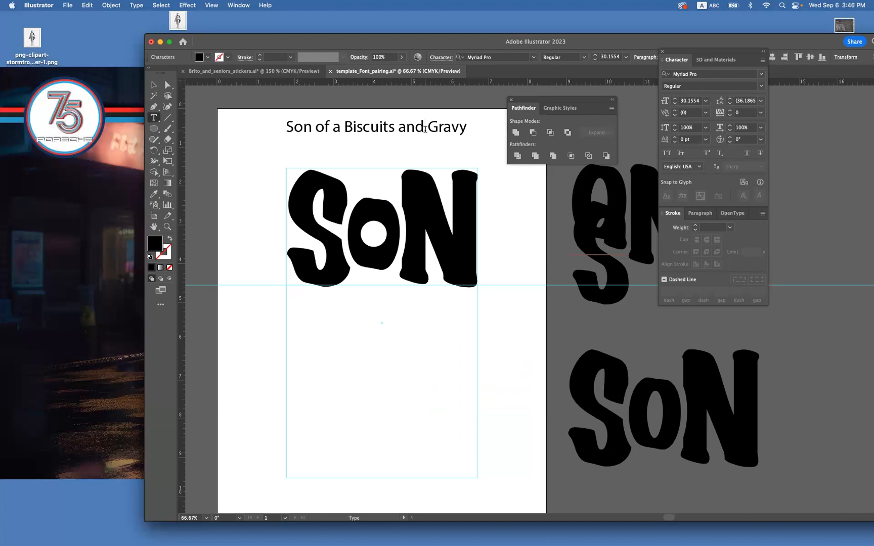
text(&)
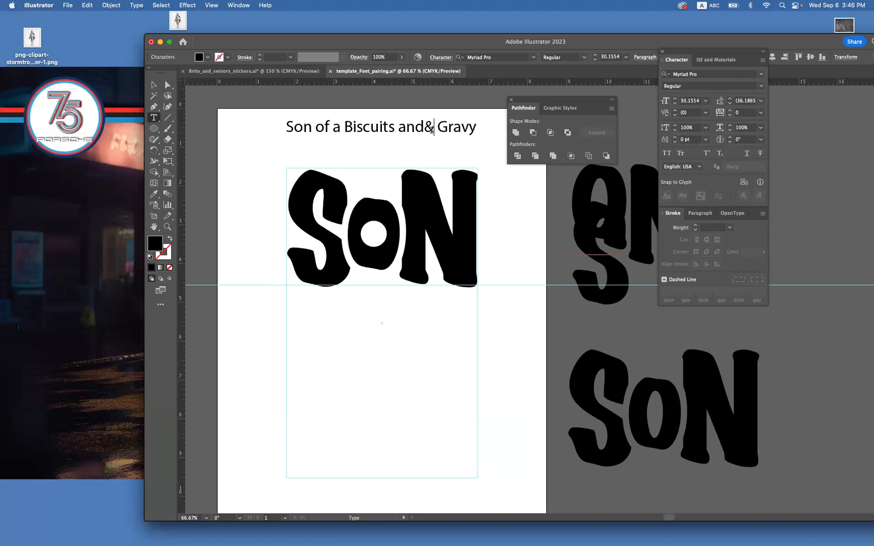
key(Escape)
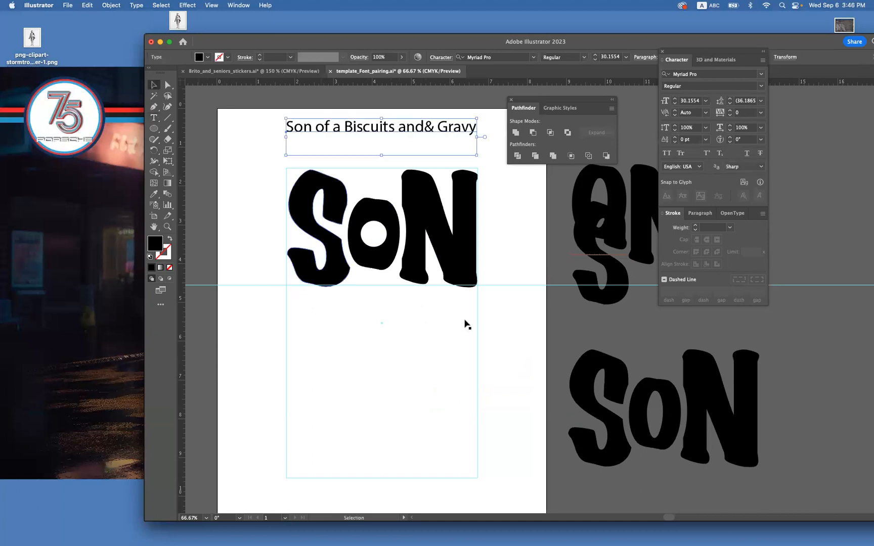
click(404, 360)
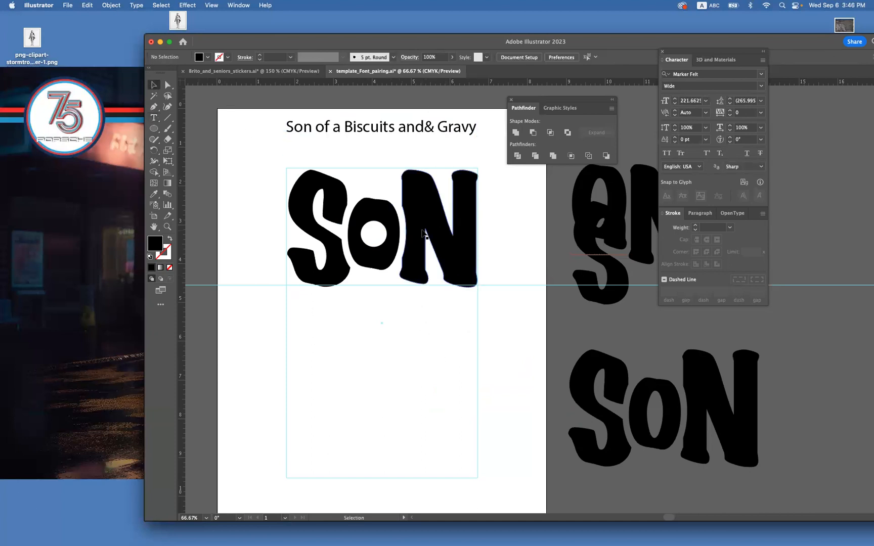
Add the word "Of" in Marker Felt Wide and place it below SON inside the guide frame.
key(space)
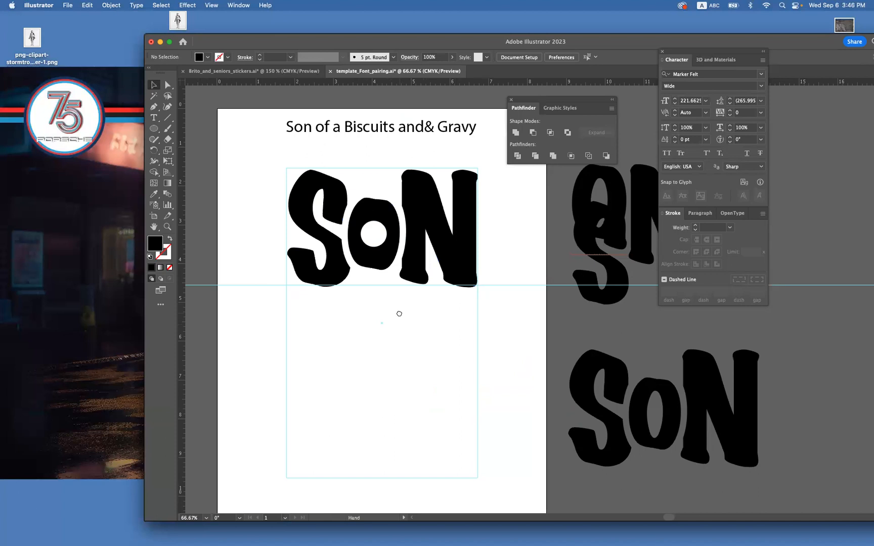
drag(400, 314, 395, 277)
key(space)
drag(364, 203, 365, 237)
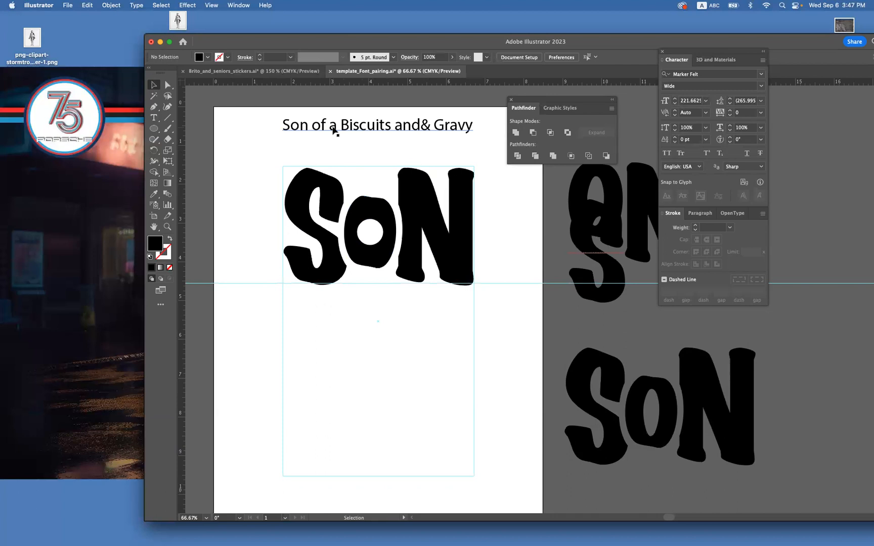
click(154, 118)
scroll(334, 325, down, 2)
click(331, 302)
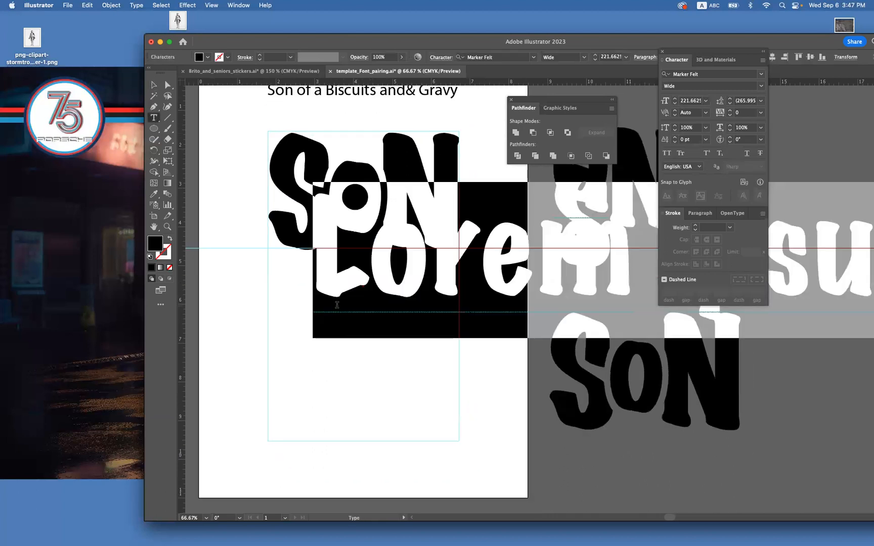
text(OT)
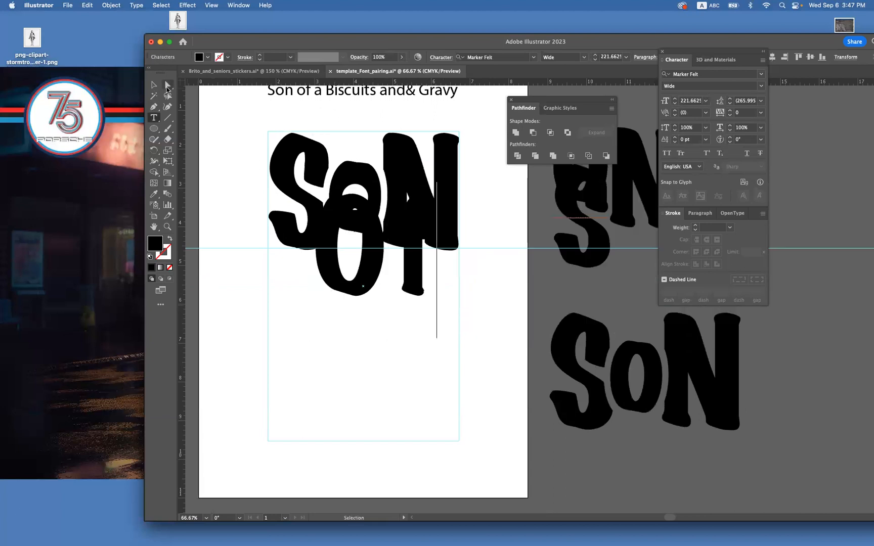
key(Escape)
drag(374, 278, 349, 349)
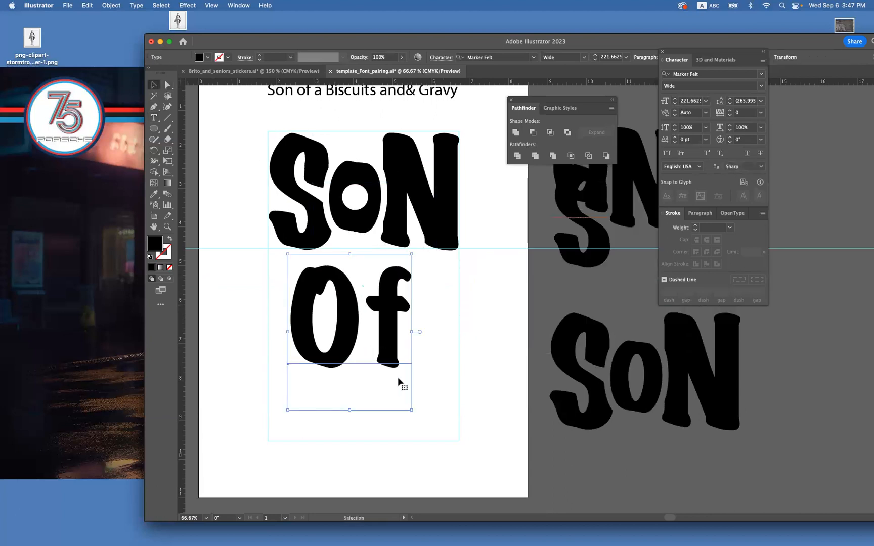
Scale "Of" down to about 84 pt, duplicate it beside the original, and change the copy's text to "a".
drag(410, 408, 438, 340)
double_click(438, 342)
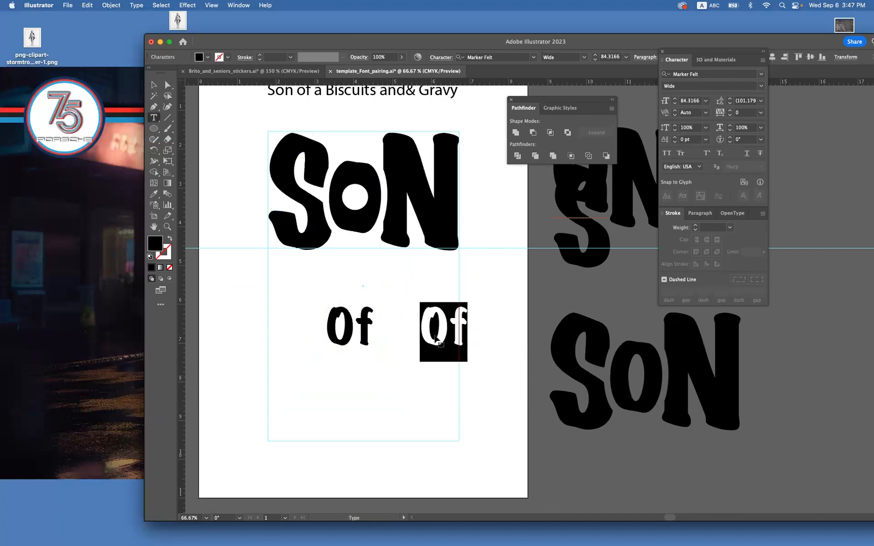
text(a)
click(155, 86)
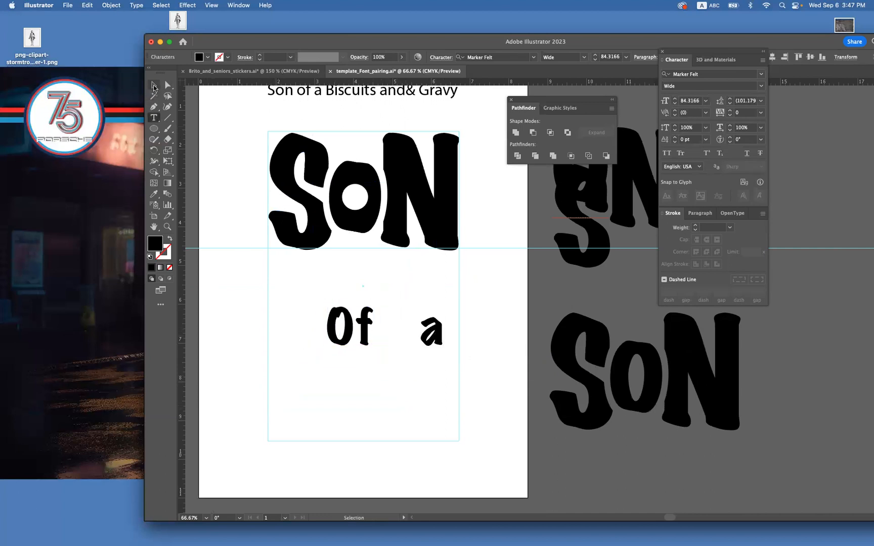
scroll(385, 367, right, 3)
Duplicate the "a" beside itself and change the copy's text to a capital "A".
drag(394, 334, 434, 328)
double_click(436, 330)
double_click(436, 330)
key(Right)
key(BackSpace)
text(A)
key(Escape)
Copy the "Of", "a" and "A" text objects together onto the pasteboard beside the artboard as spares.
click(462, 315)
drag(458, 350, 287, 284)
drag(348, 313, 543, 272)
Arrange "Of", "A" and "a" in one row directly below SON on the artboard, and deselect them.
drag(436, 321, 406, 280)
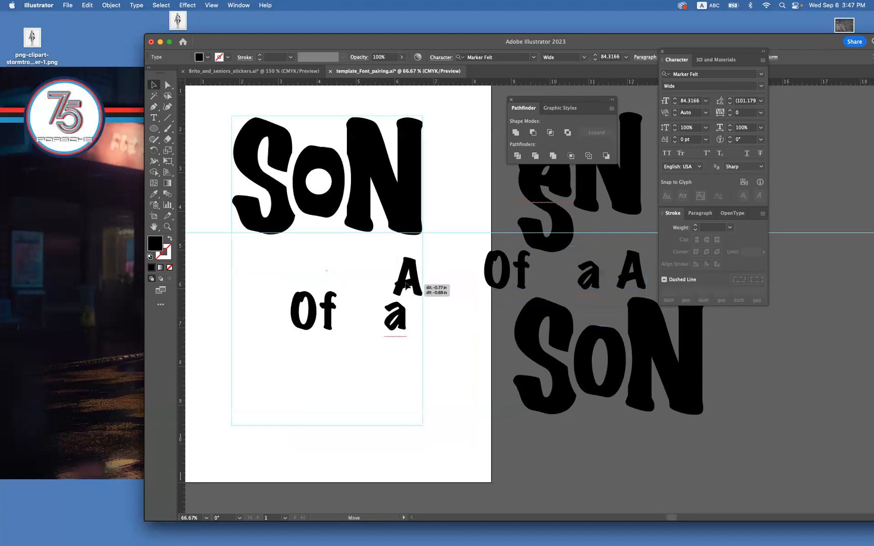
drag(381, 316, 393, 300)
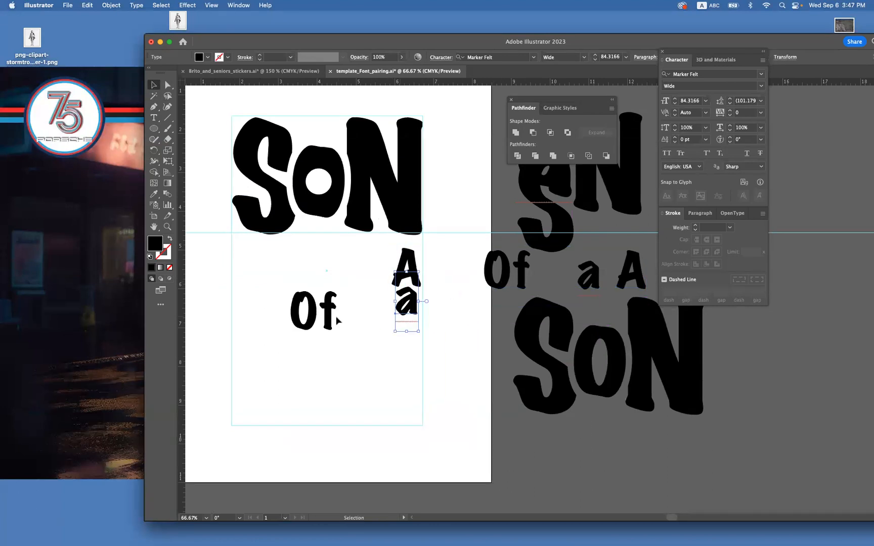
drag(334, 323, 290, 279)
drag(398, 284, 351, 280)
drag(409, 302, 337, 280)
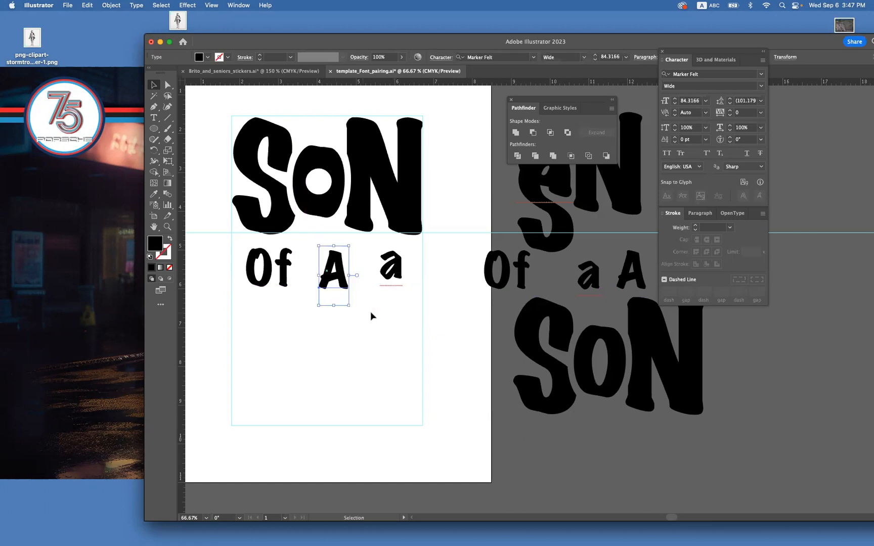
click(383, 324)
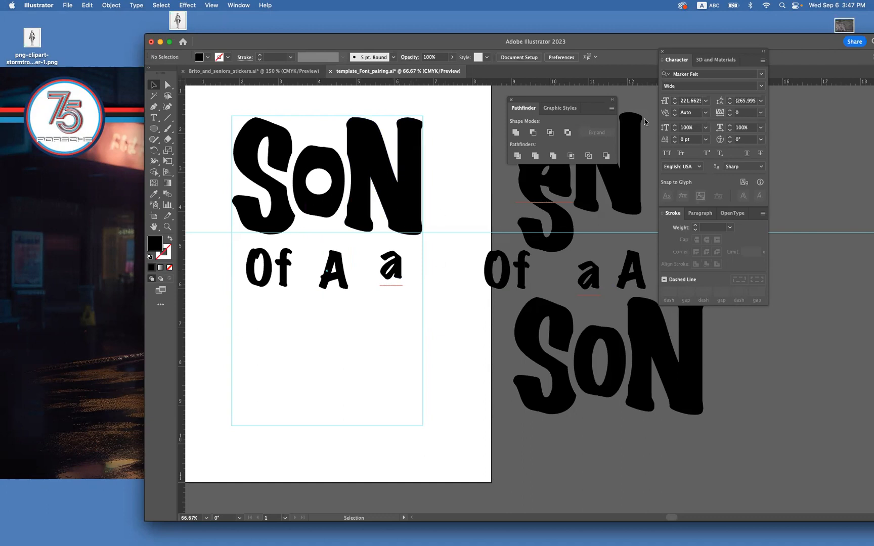
Browse the installed and Adobe Fonts lists for the "Of", "A" and "a" row, previewing Lithos Pro Black.
drag(418, 299, 256, 269)
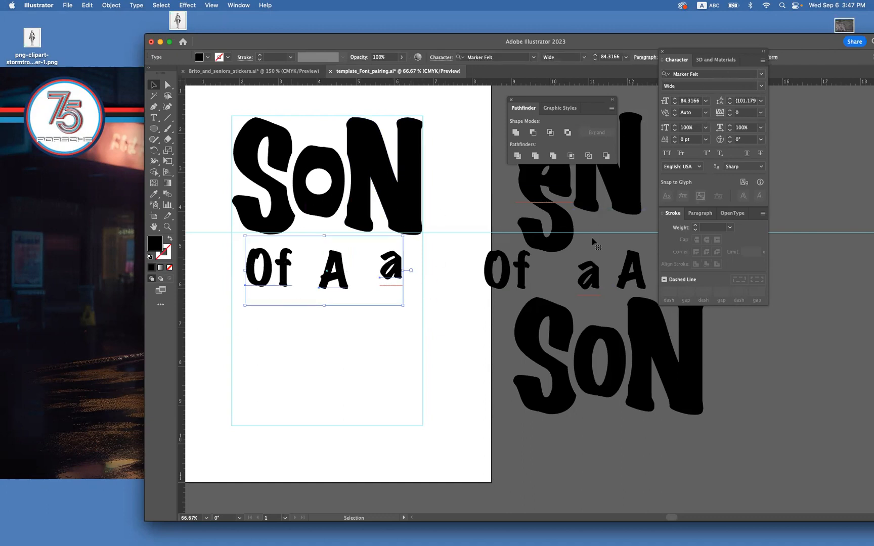
click(762, 76)
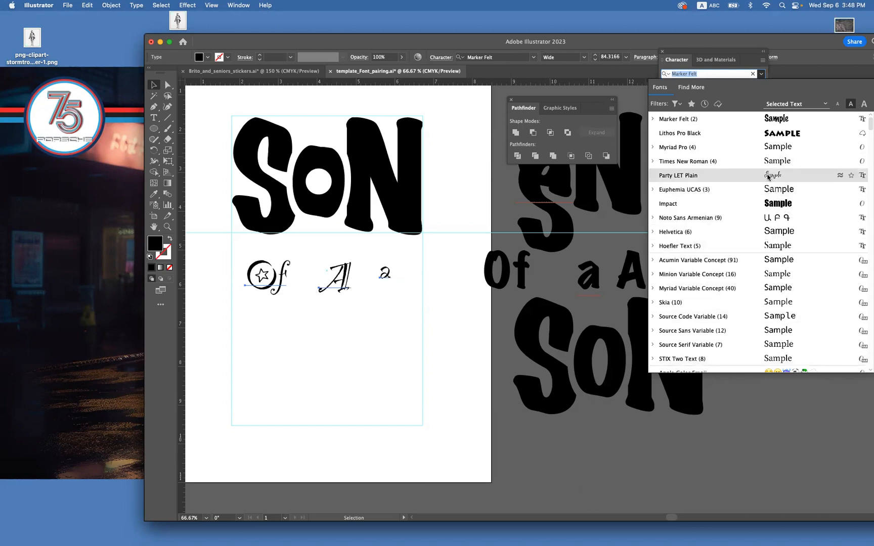
click(703, 89)
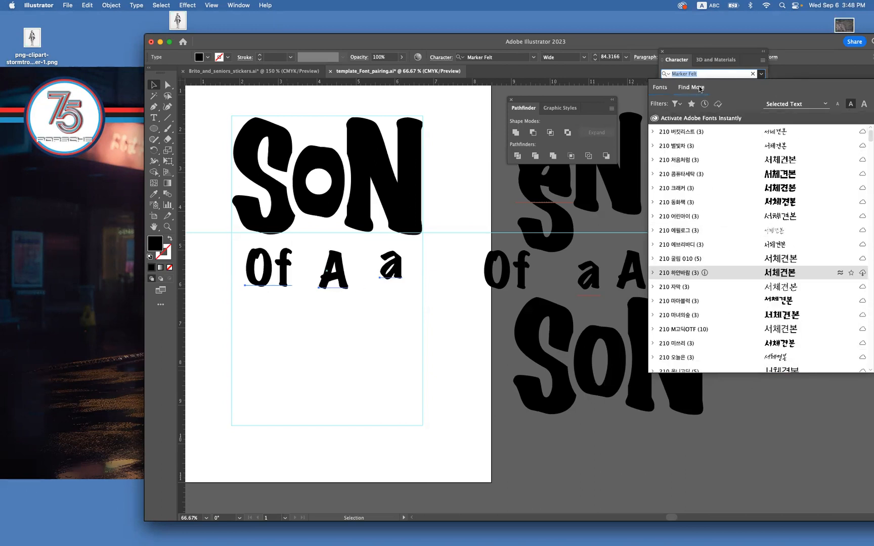
click(718, 104)
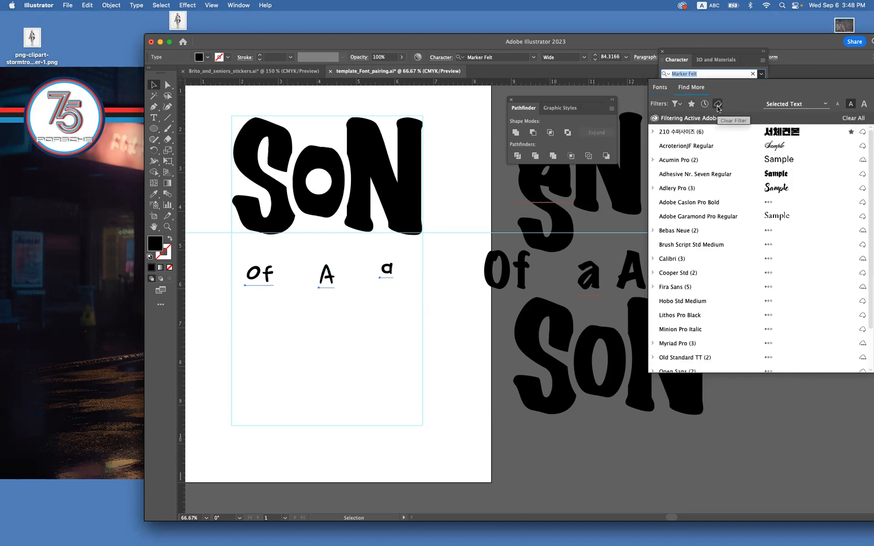
click(718, 105)
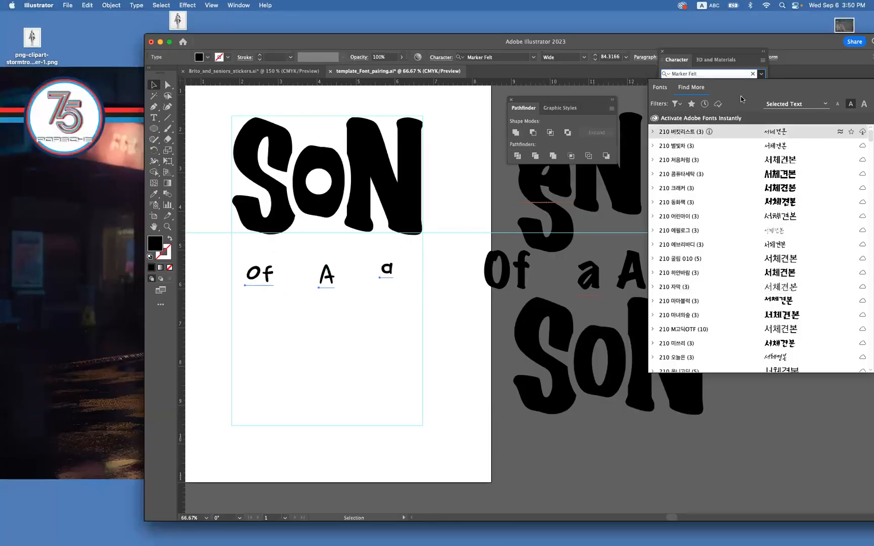
click(660, 89)
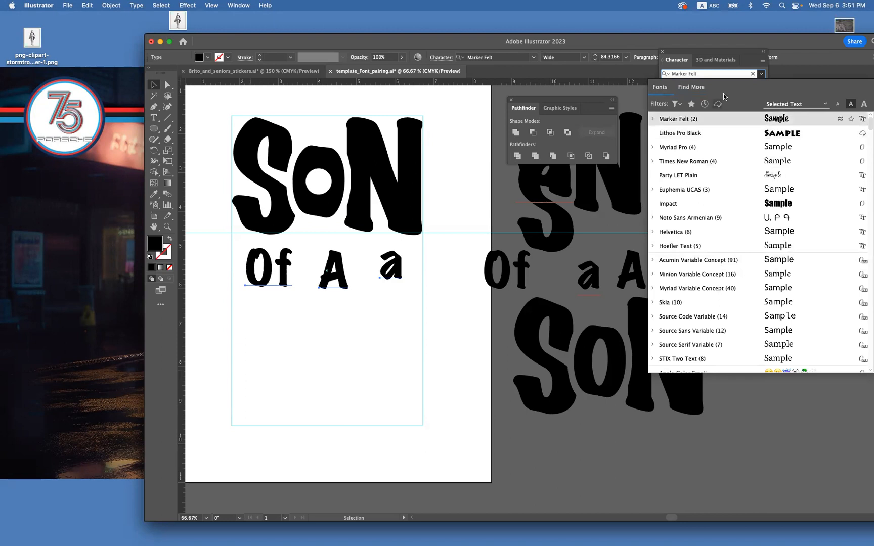
key(Down)
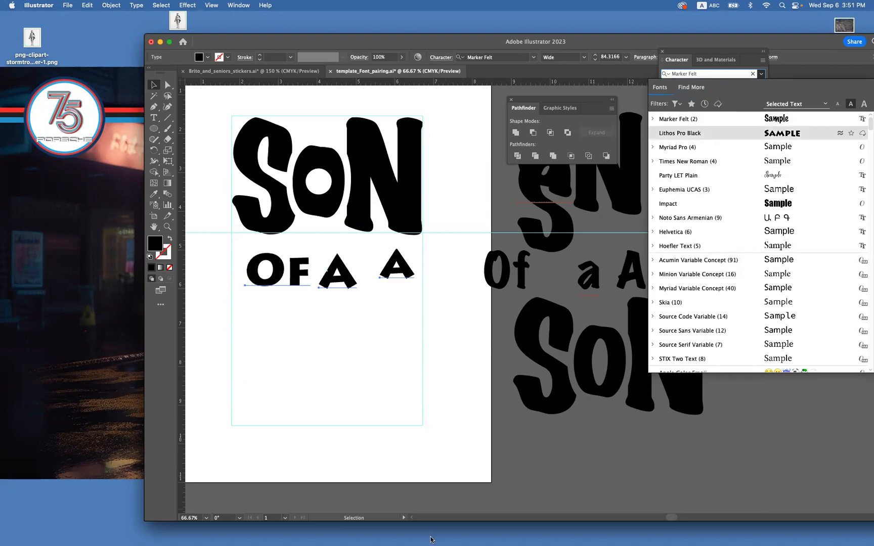
Switch to Chrome, search the web for "fontsquirrel", and open the Font Squirrel website.
click(154, 531)
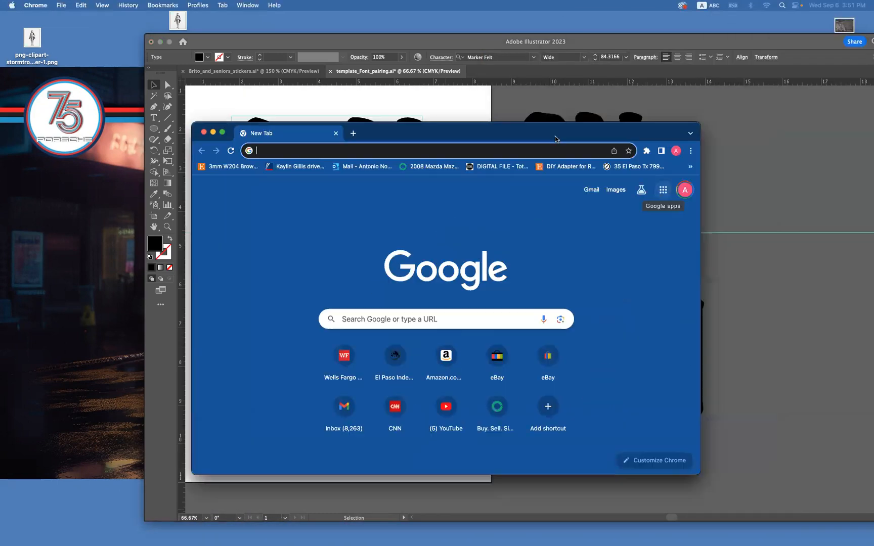
click(522, 151)
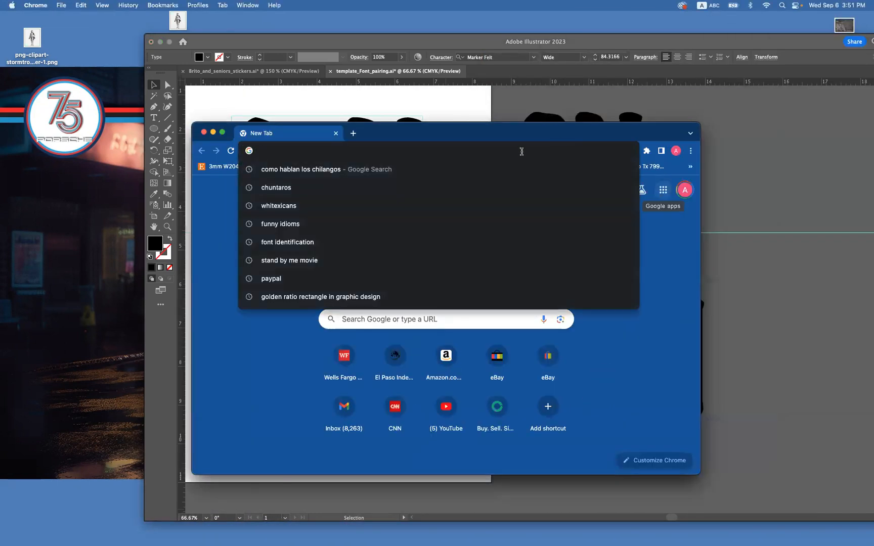
text(fonts)
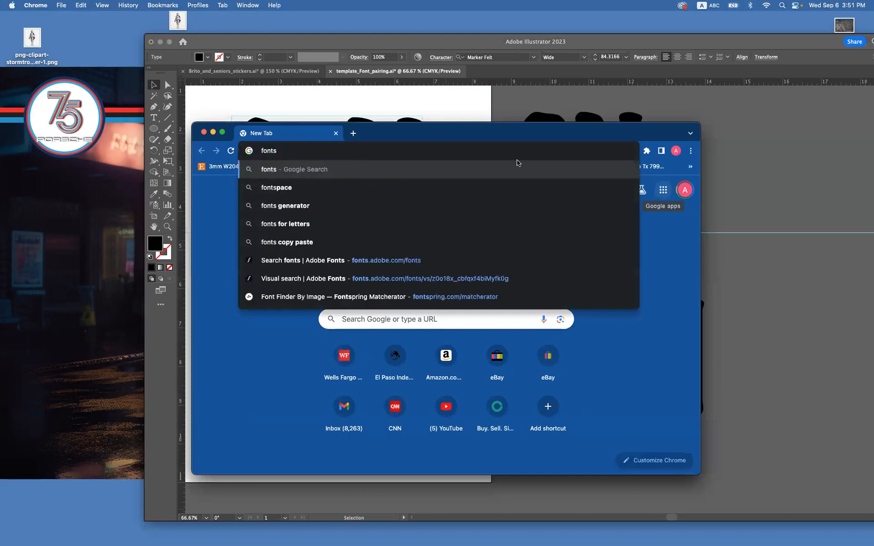
text(qui)
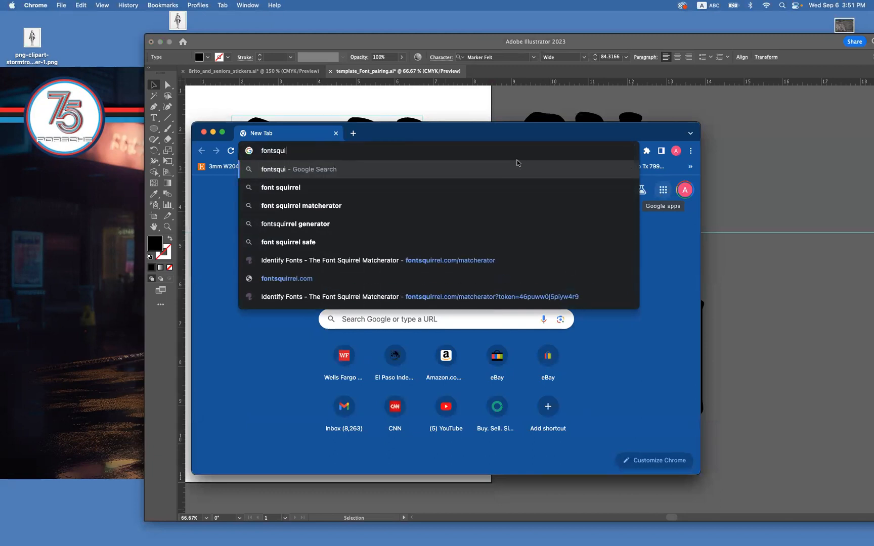
text(rrel)
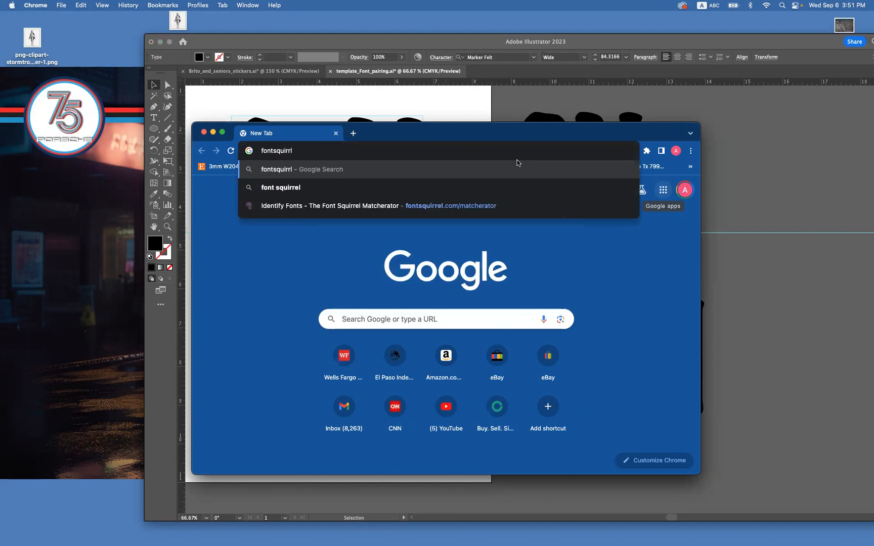
key(Return)
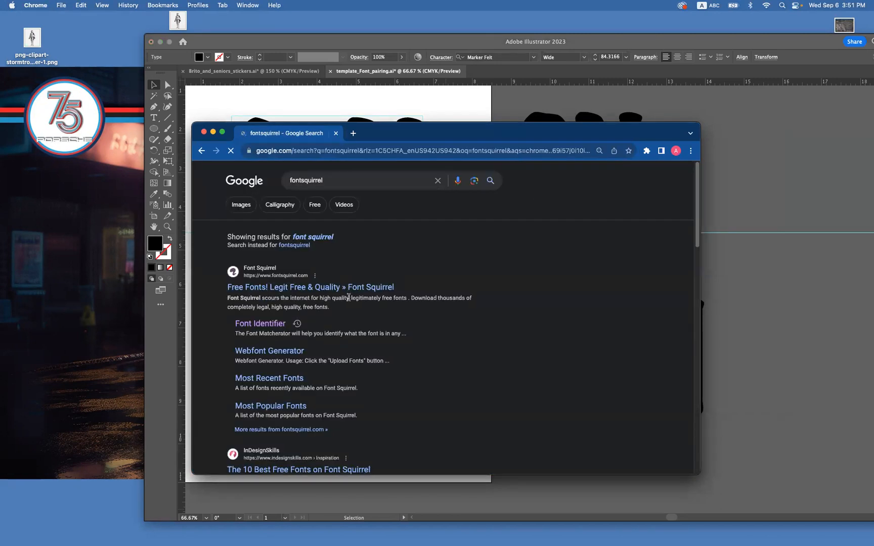
drag(491, 132, 513, 53)
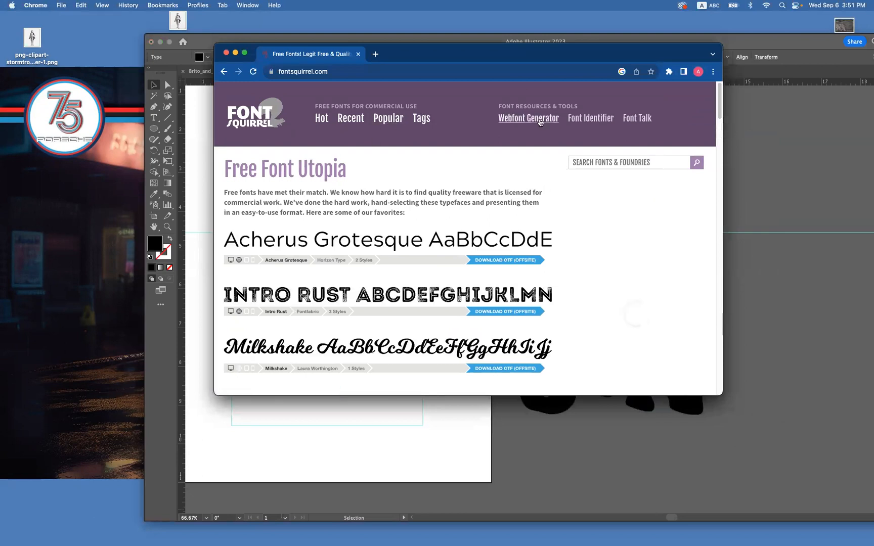
Look through Font Squirrel's most popular fonts and download the League Gothic OTF package.
click(386, 121)
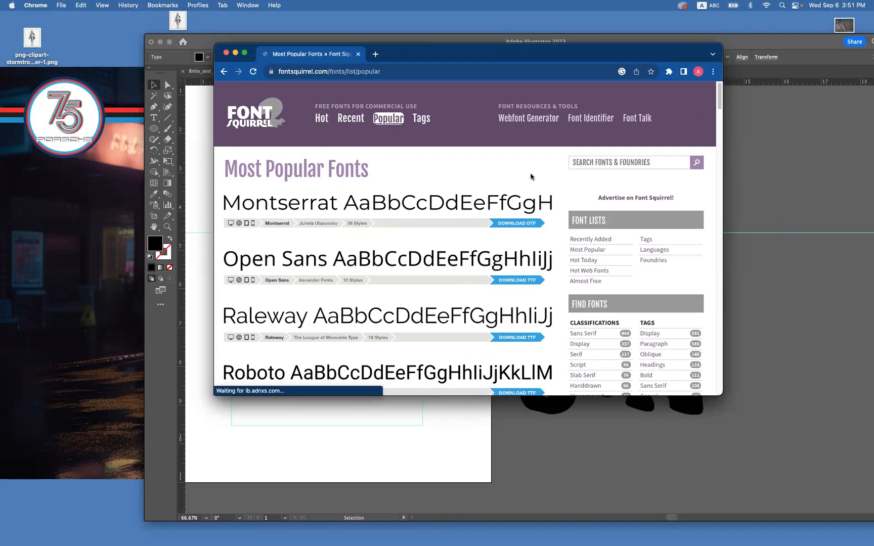
drag(652, 48, 730, 36)
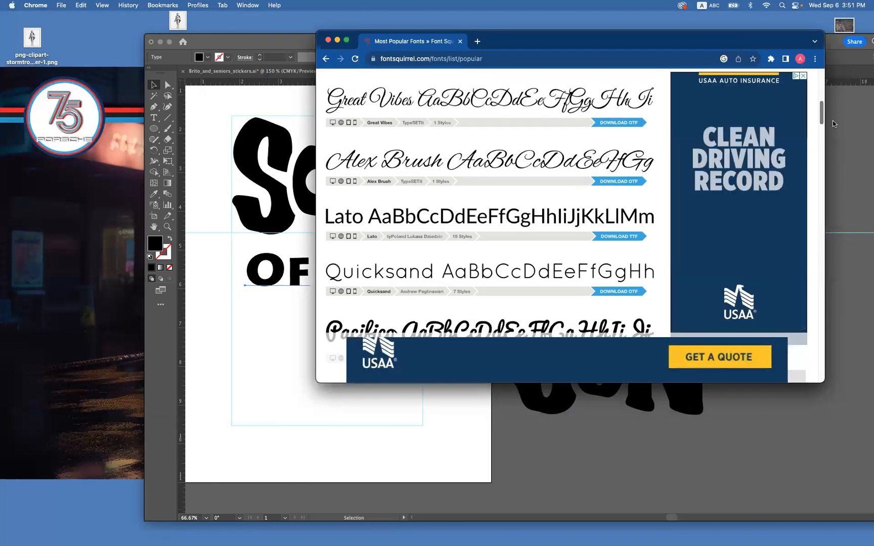
scroll(832, 120, down, 3)
scroll(837, 130, down, 3)
scroll(842, 144, down, 3)
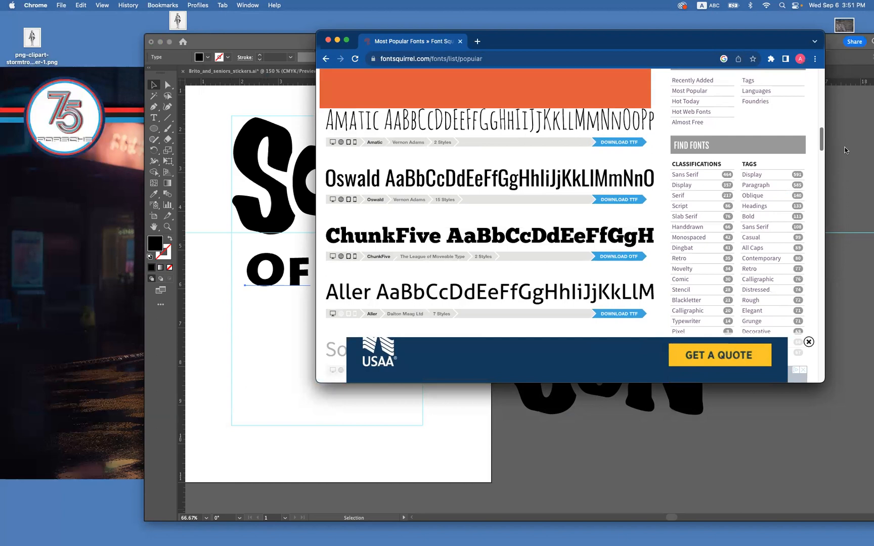
scroll(846, 151, down, 1)
scroll(847, 151, down, 4)
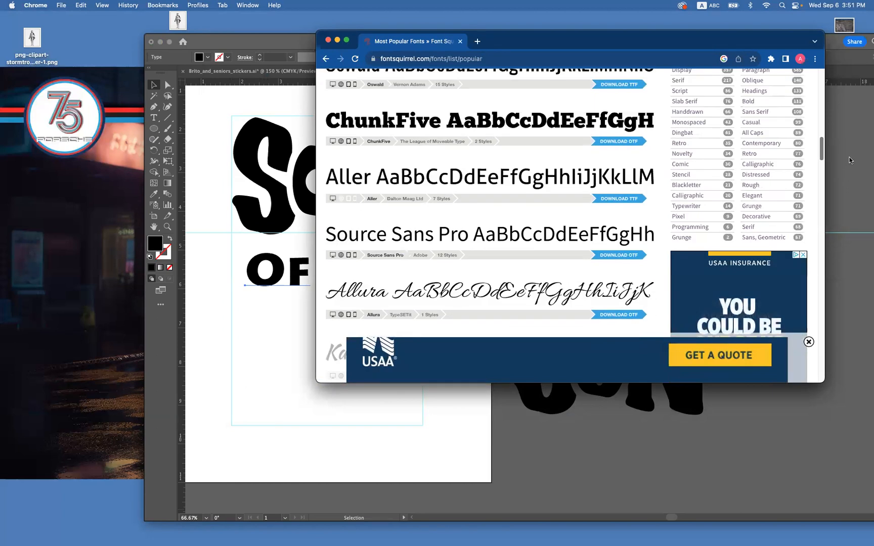
scroll(855, 172, down, 5)
scroll(858, 180, down, 10)
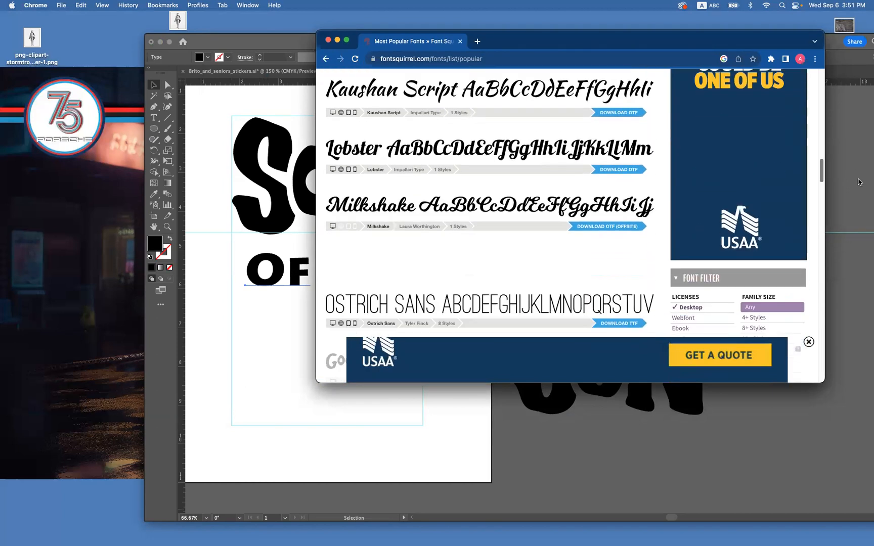
scroll(867, 201, down, 8)
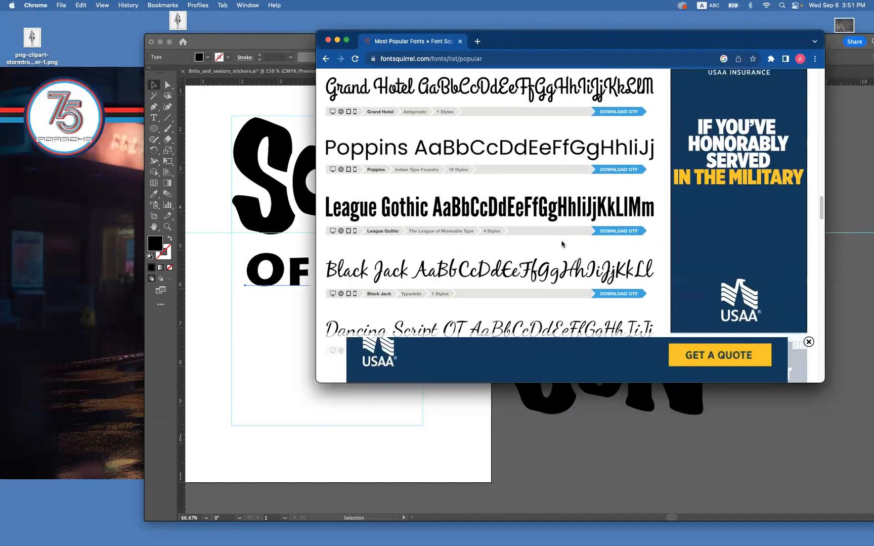
click(607, 232)
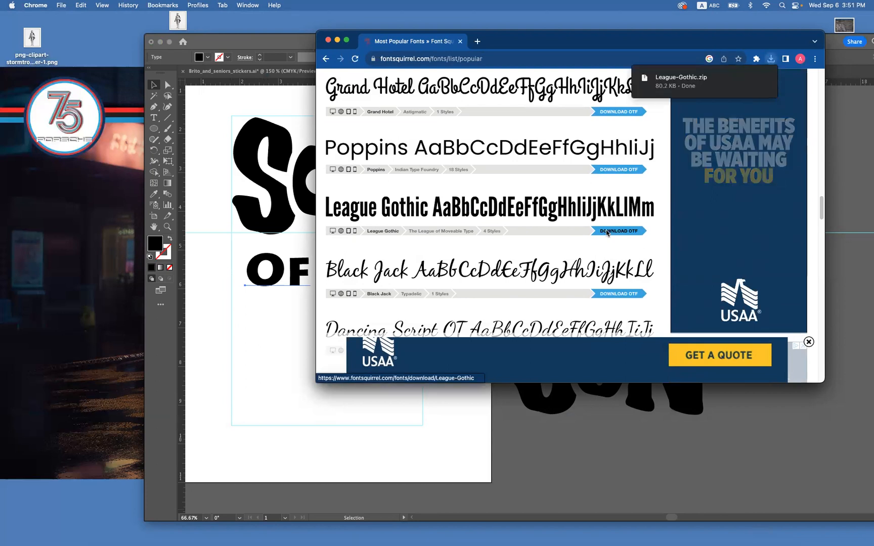
Open the downloaded League-Gothic.zip in Finder and look over its OTF font files.
click(661, 79)
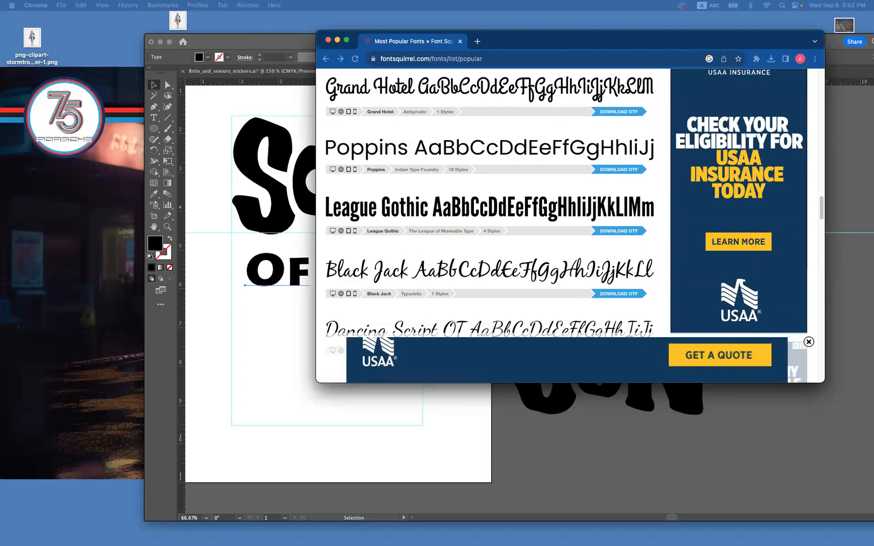
double_click(491, 98)
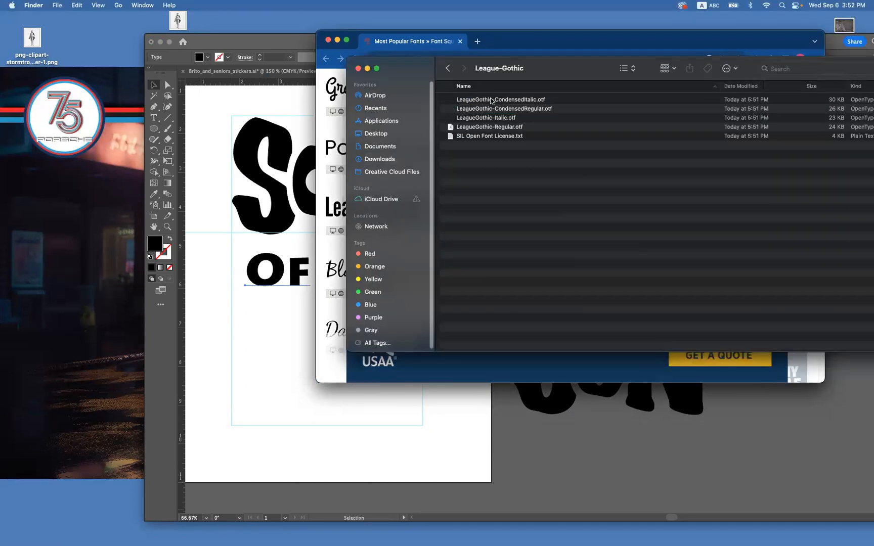
click(542, 100)
click(550, 110)
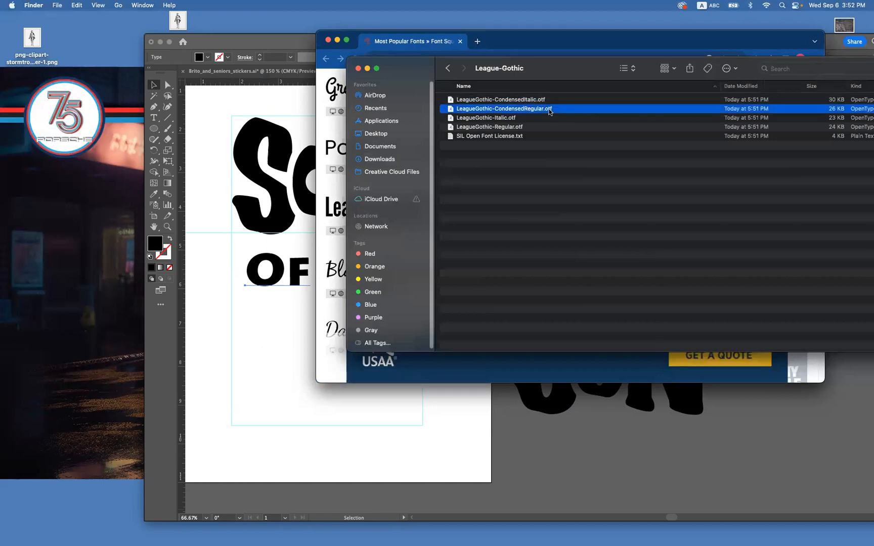
click(542, 100)
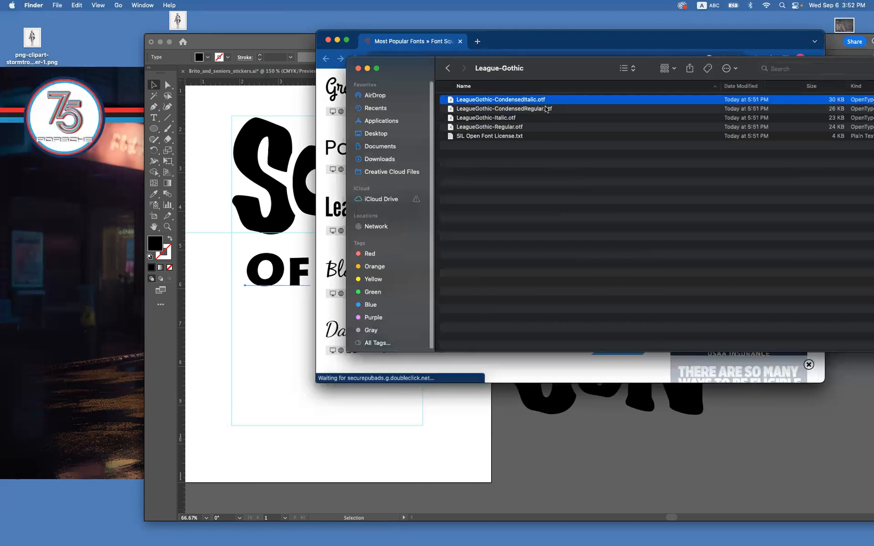
click(536, 119)
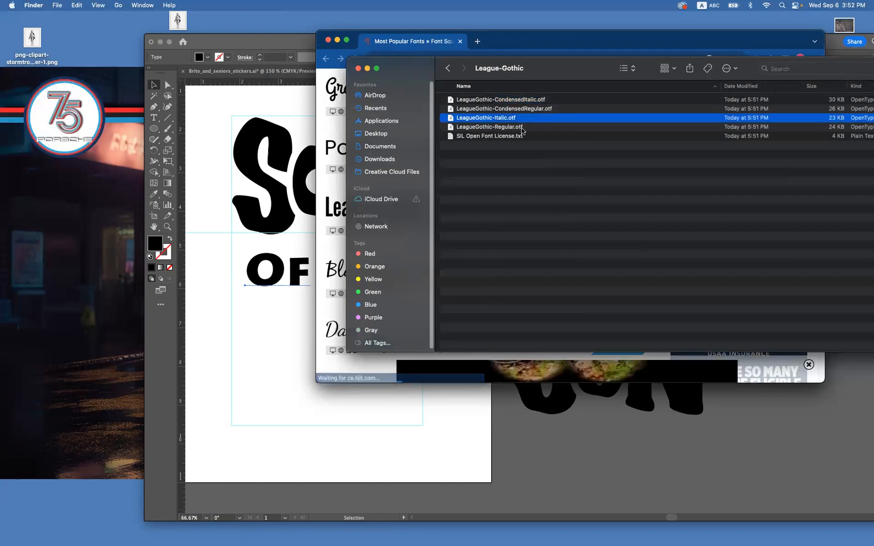
Try to install all four League Gothic OTF files together in Font Book.
click(521, 128)
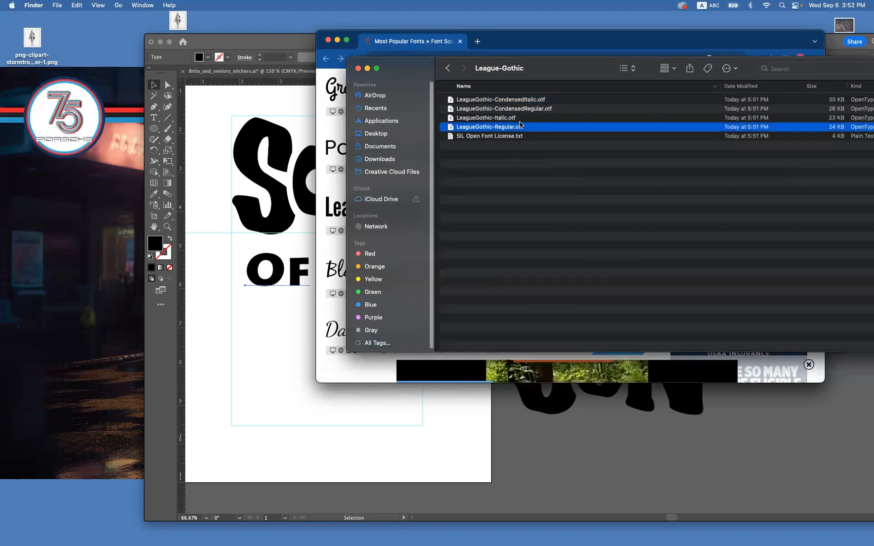
shift+click(516, 108)
shift+click(512, 100)
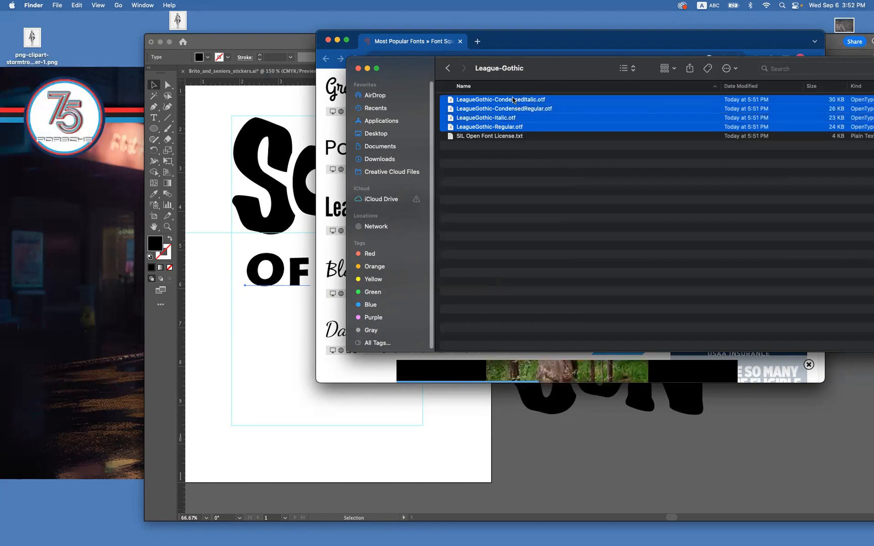
double_click(511, 101)
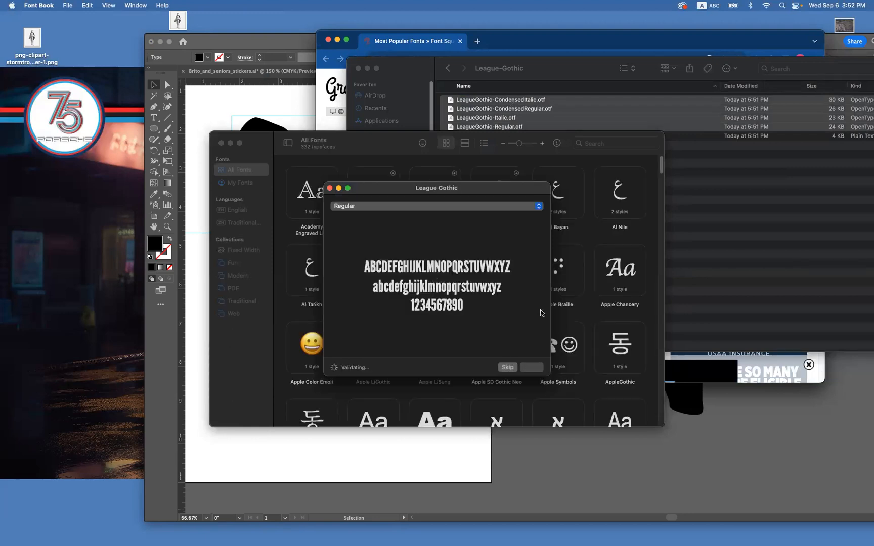
click(507, 368)
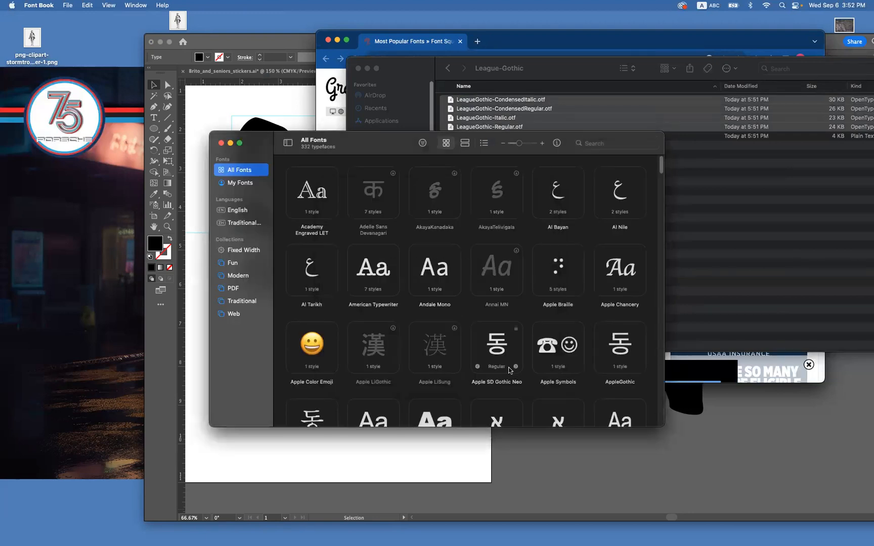
Install the League Gothic Condensed Italic, Condensed Regular, Italic and Regular fonts one at a time in Font Book.
click(532, 106)
double_click(532, 105)
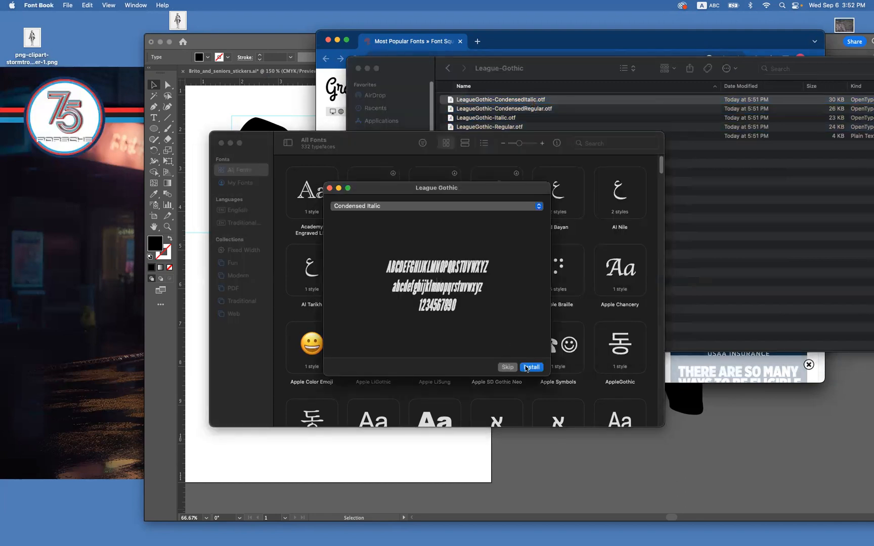
click(526, 369)
double_click(507, 109)
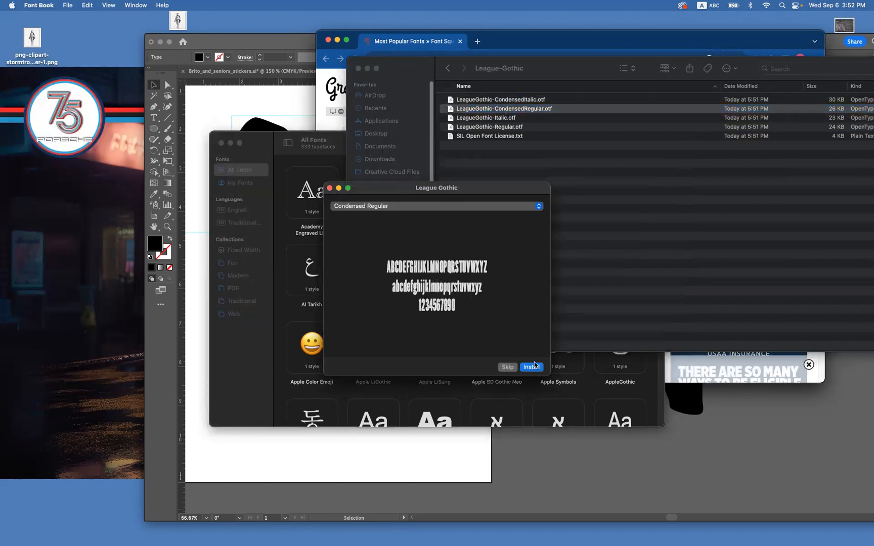
click(534, 367)
double_click(528, 118)
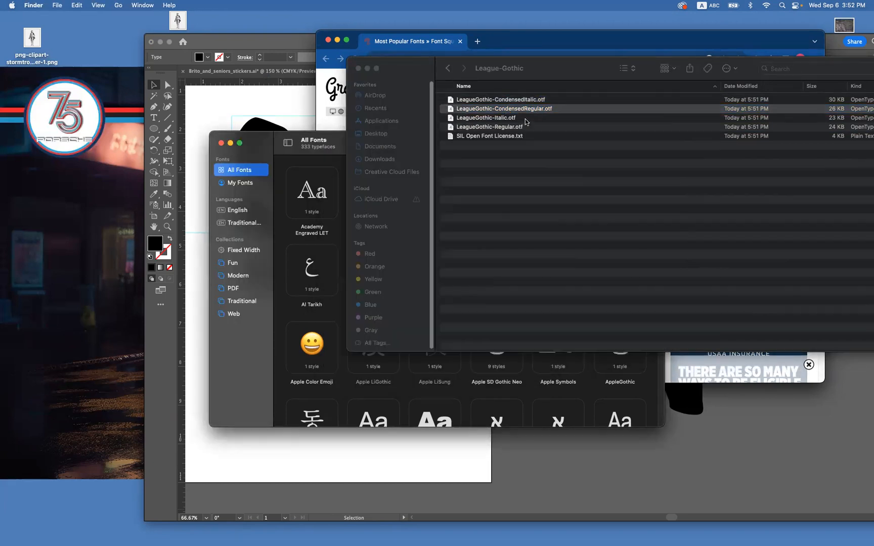
click(533, 366)
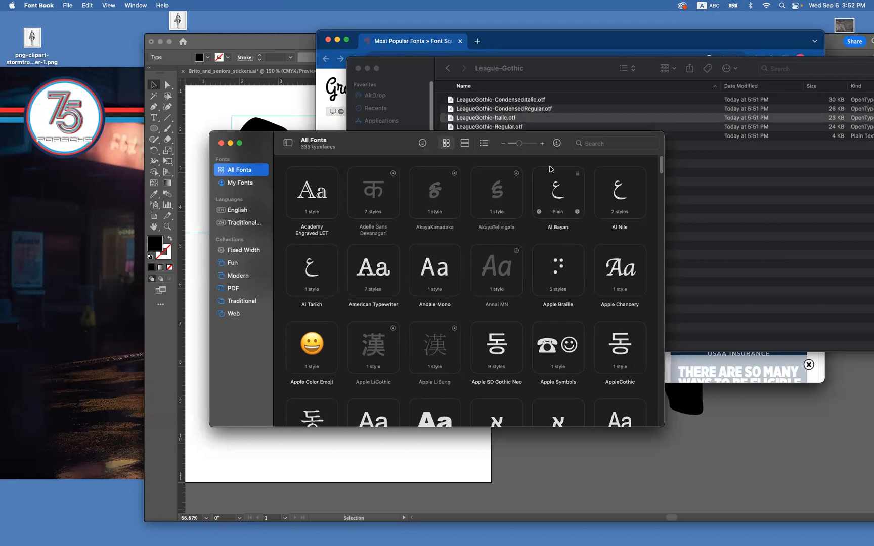
click(545, 118)
double_click(545, 126)
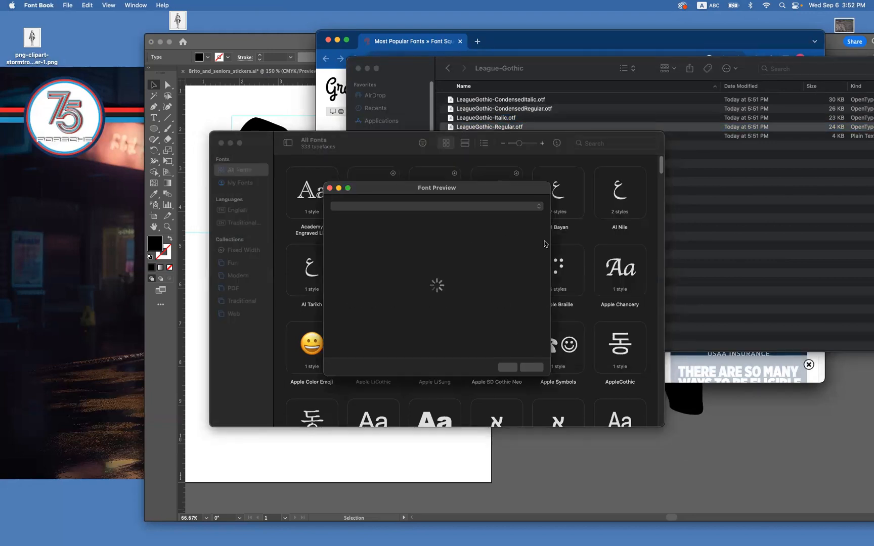
click(530, 368)
Switch to Illustrator, set the "Of", "A" and "a" row in League Gothic Italic, and deselect it.
click(298, 107)
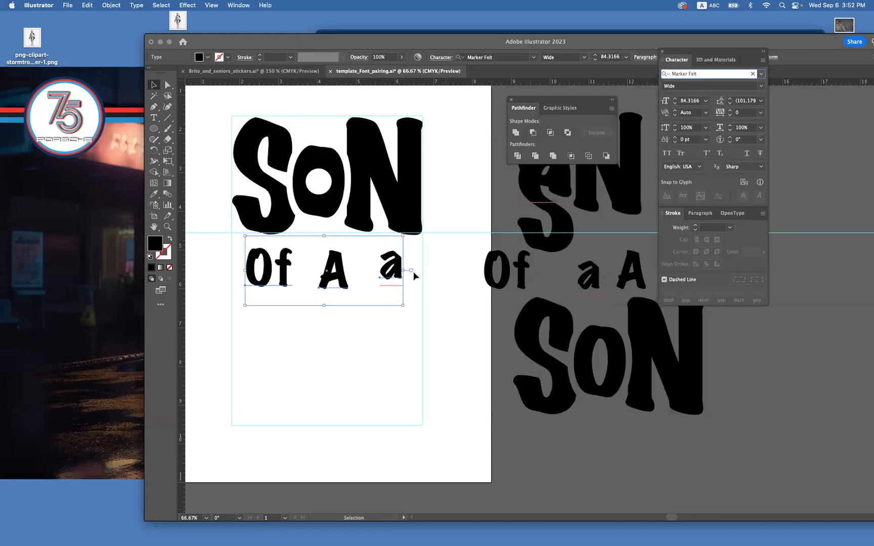
click(694, 73)
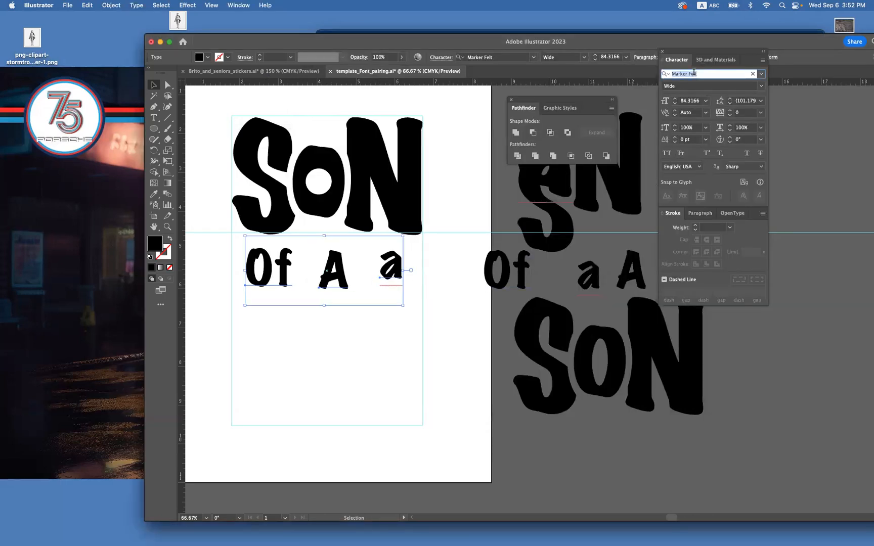
text(leagu)
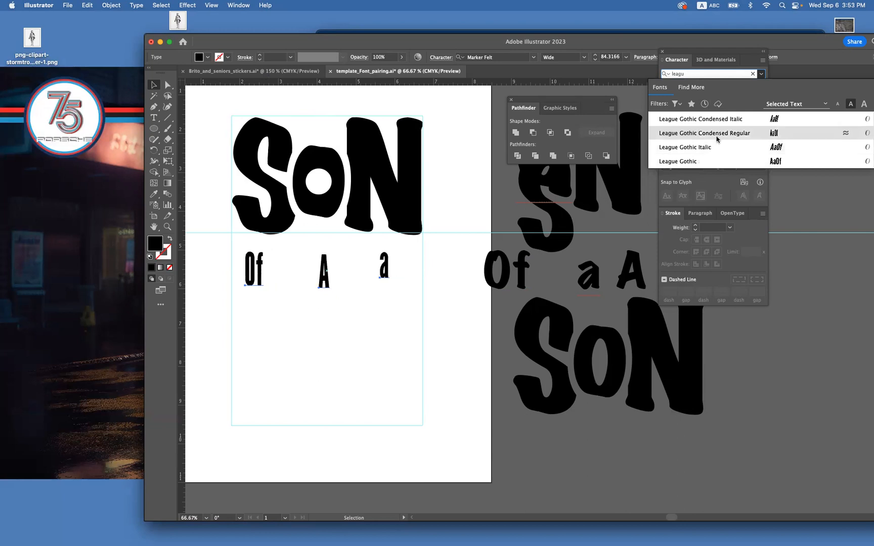
click(717, 147)
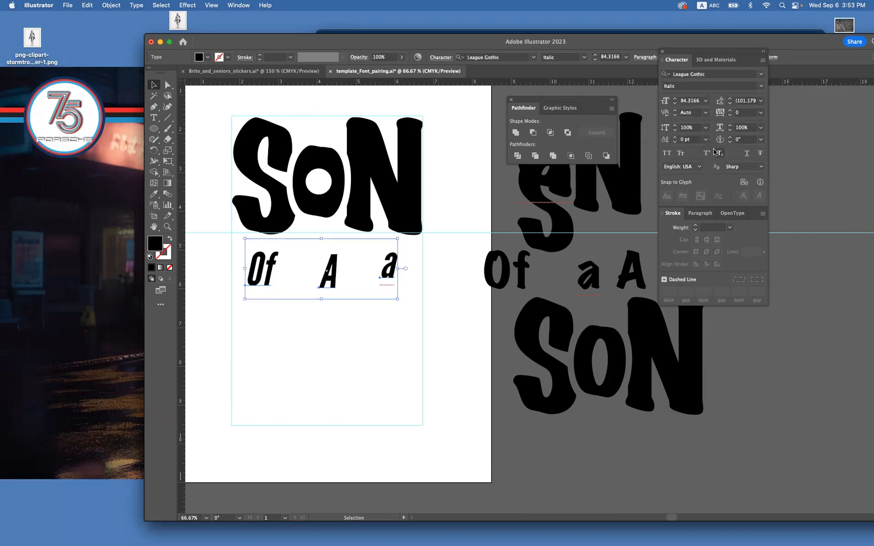
click(411, 352)
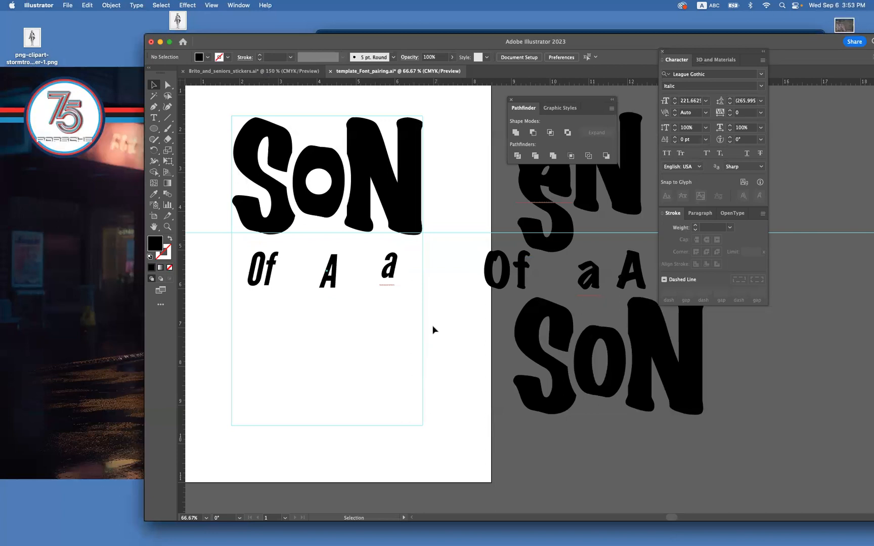
Move the lowercase "a" out of the row to the artboard's edge and enlarge "Of" to about 188 pt.
click(324, 281)
click(263, 285)
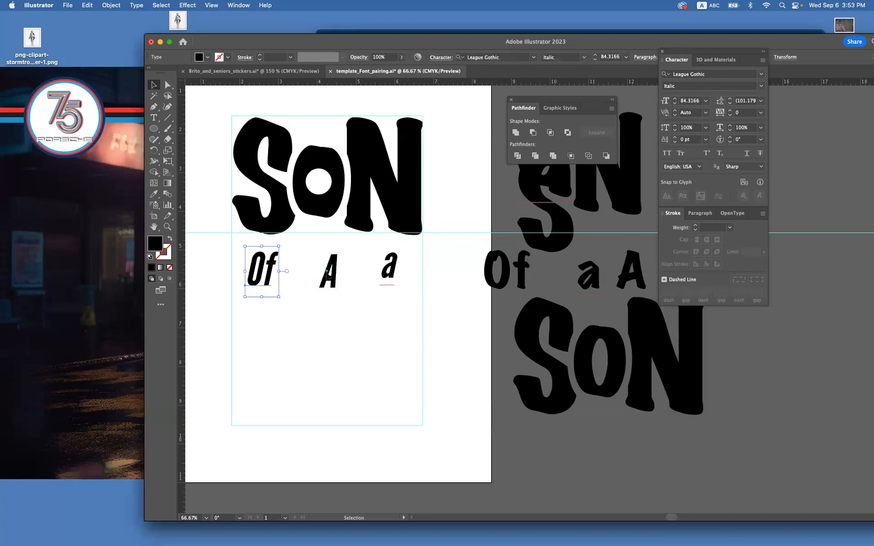
drag(394, 268, 476, 310)
click(264, 278)
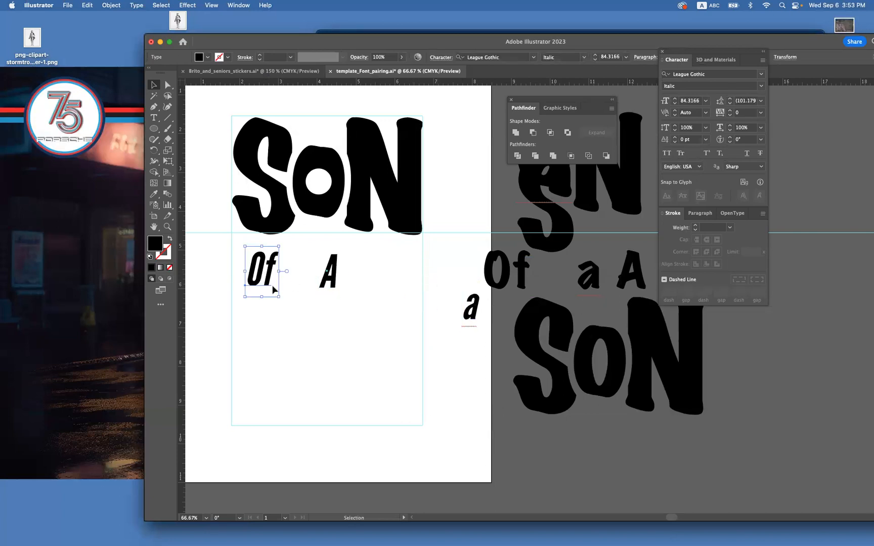
drag(277, 299, 300, 328)
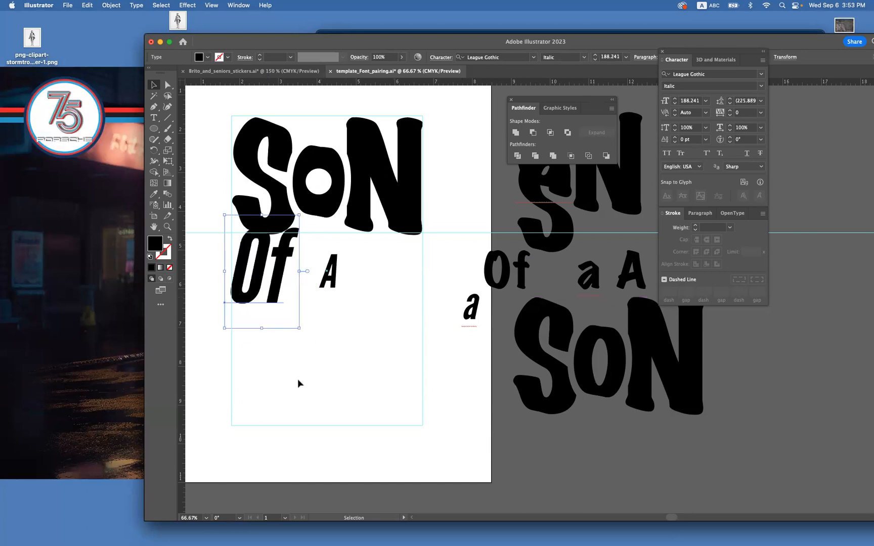
Display the document's layer list and place it beside the artboard lettering.
click(239, 5)
click(318, 320)
click(236, 5)
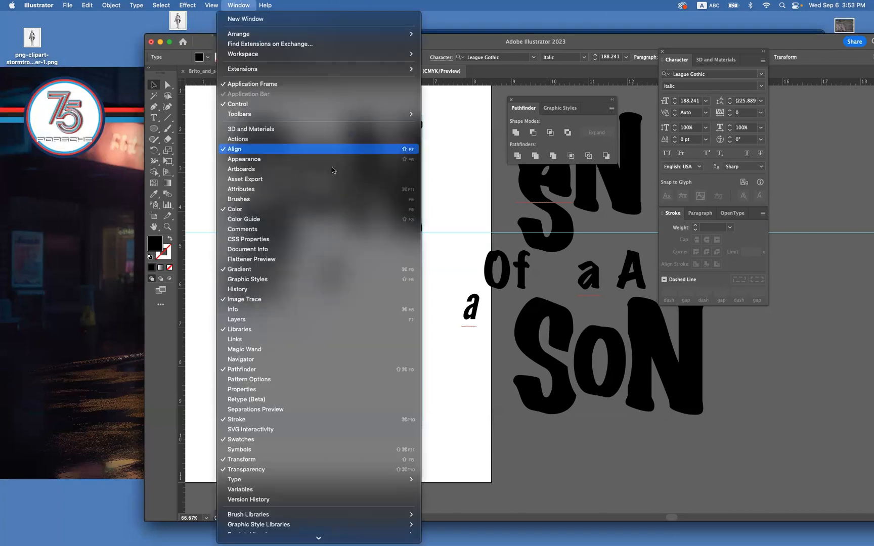
click(391, 320)
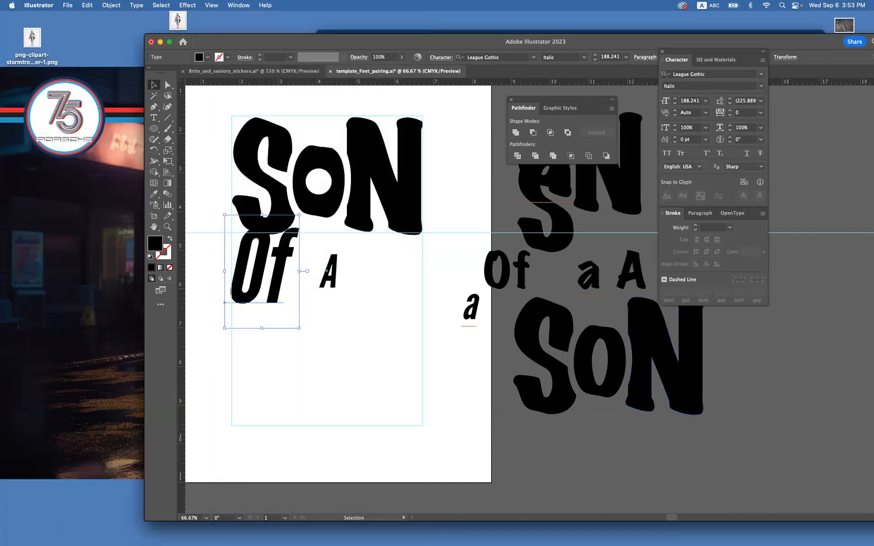
drag(825, 114, 494, 149)
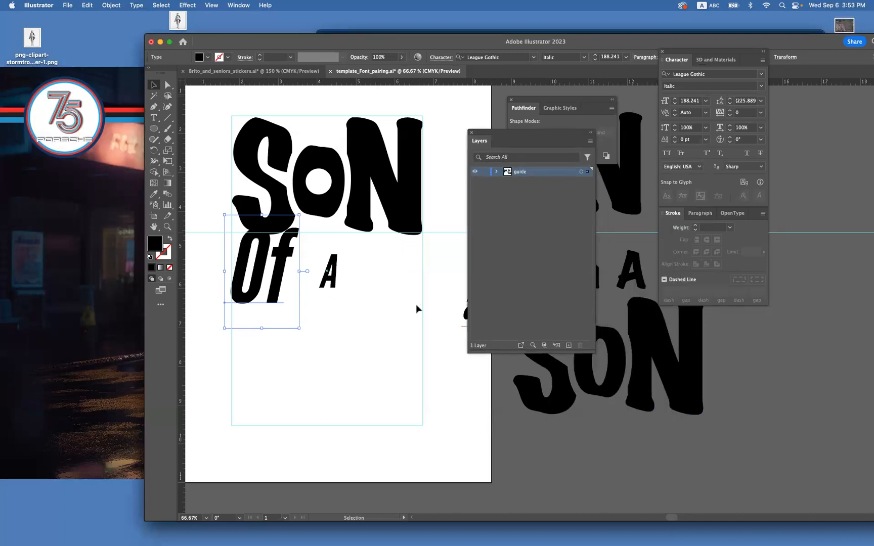
Create a layer named "text layer", move the artboard's SON, "Of" and "A" lettering onto it, and deselect.
drag(415, 333, 271, 221)
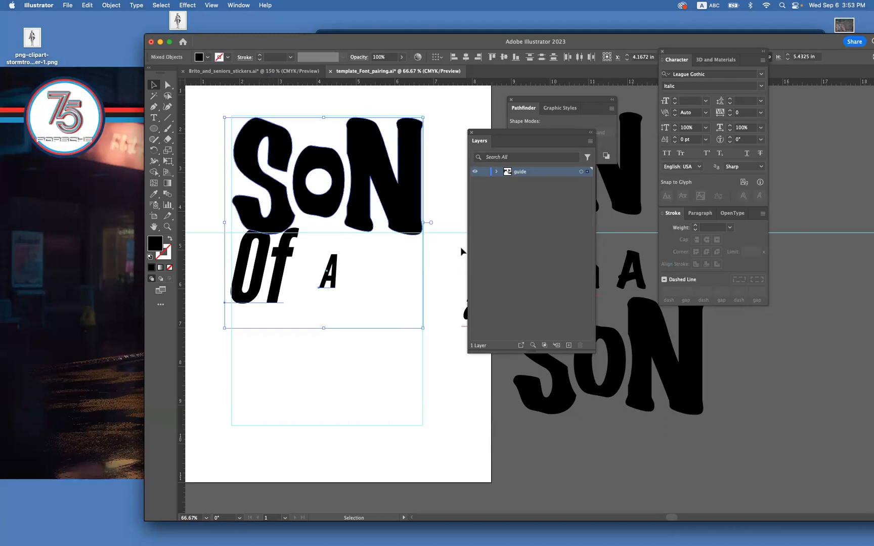
click(591, 142)
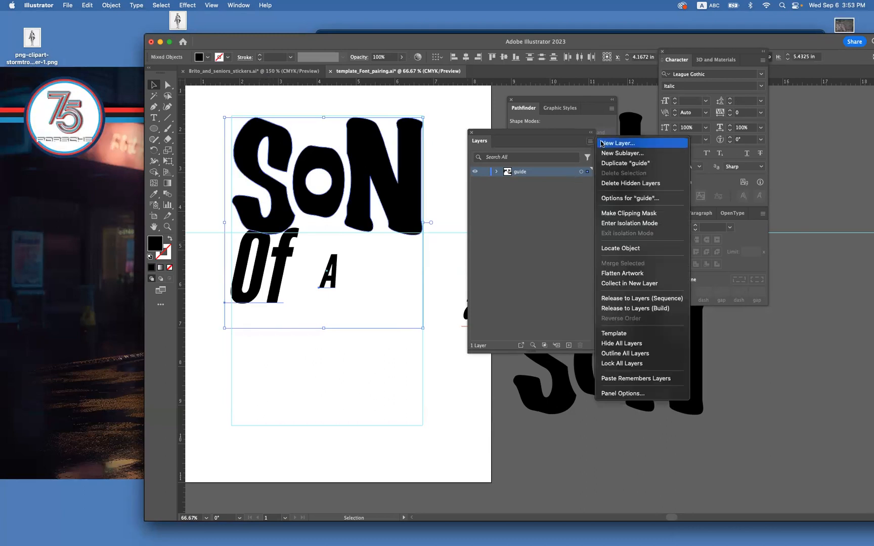
click(618, 142)
text(text layer)
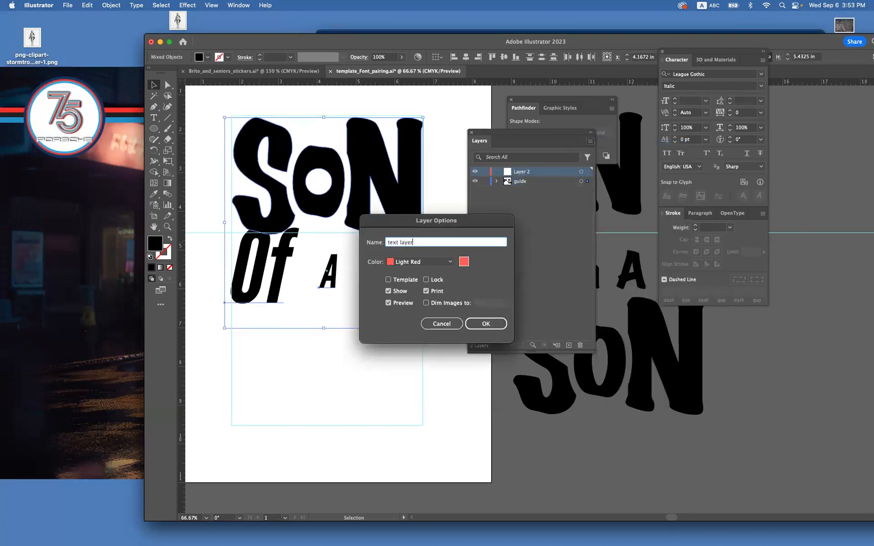
key(Return)
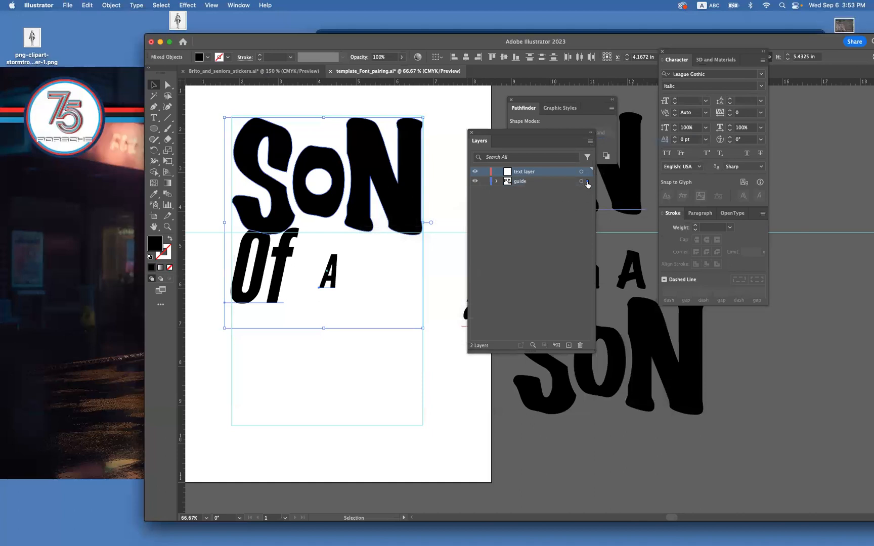
drag(587, 180, 587, 172)
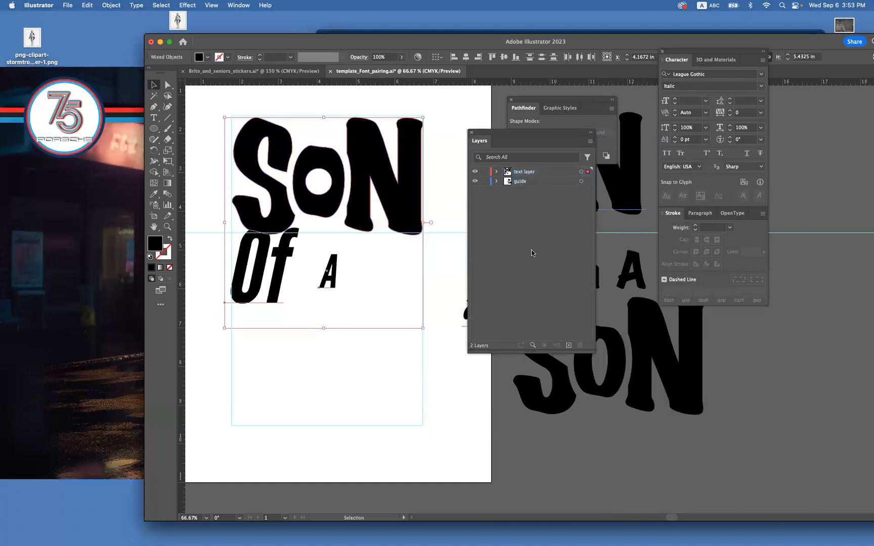
click(440, 302)
Move the spare lettering beside the artboard from the guide layer to the text layer, and deselect it.
drag(439, 302, 216, 280)
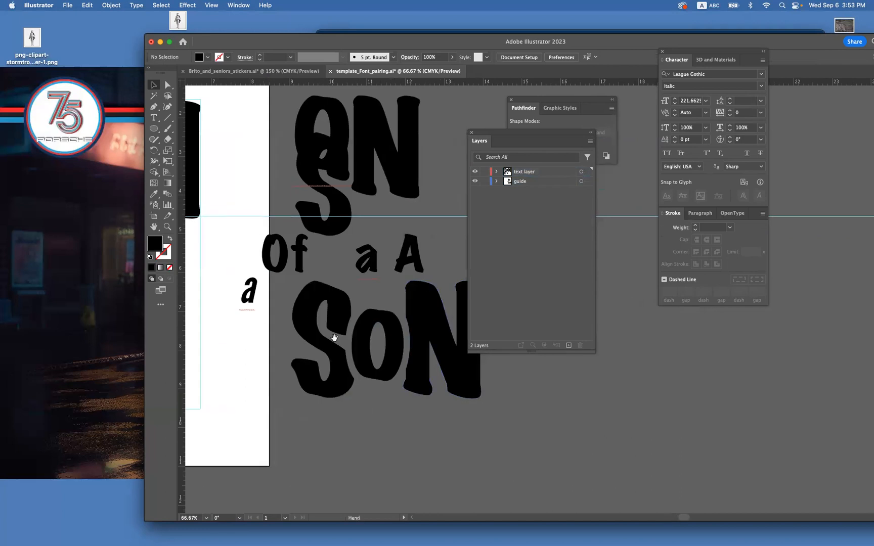
drag(537, 464, 256, 134)
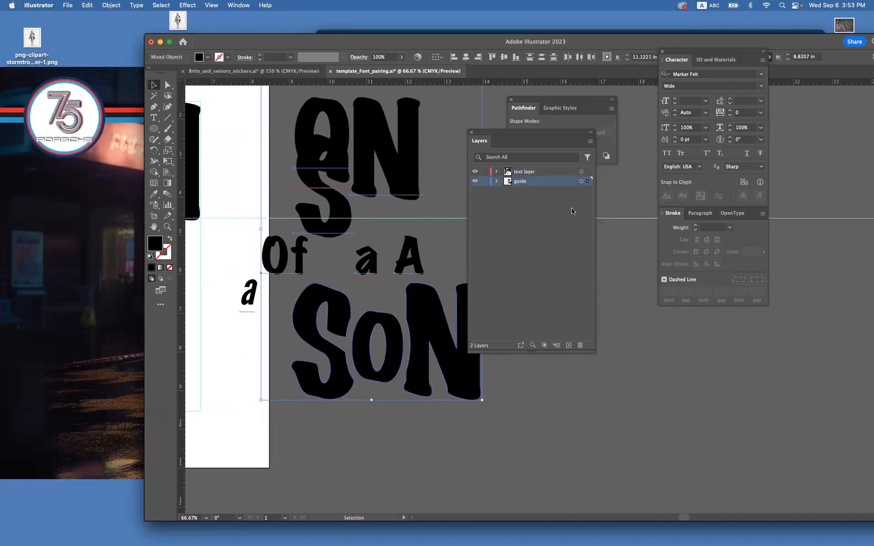
drag(587, 183, 587, 174)
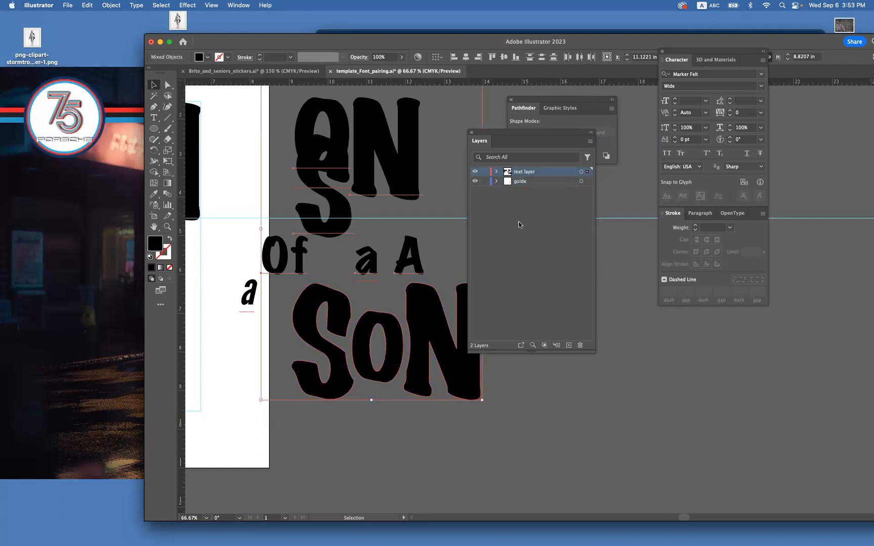
click(528, 412)
Hide the guide layer, with the whole artboard in view.
key(super+minus)
key(super+minus)
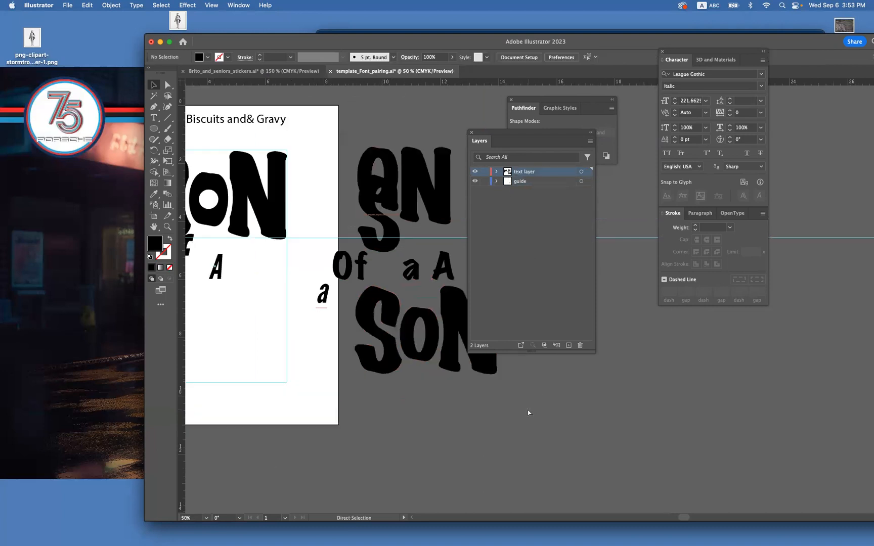
click(476, 181)
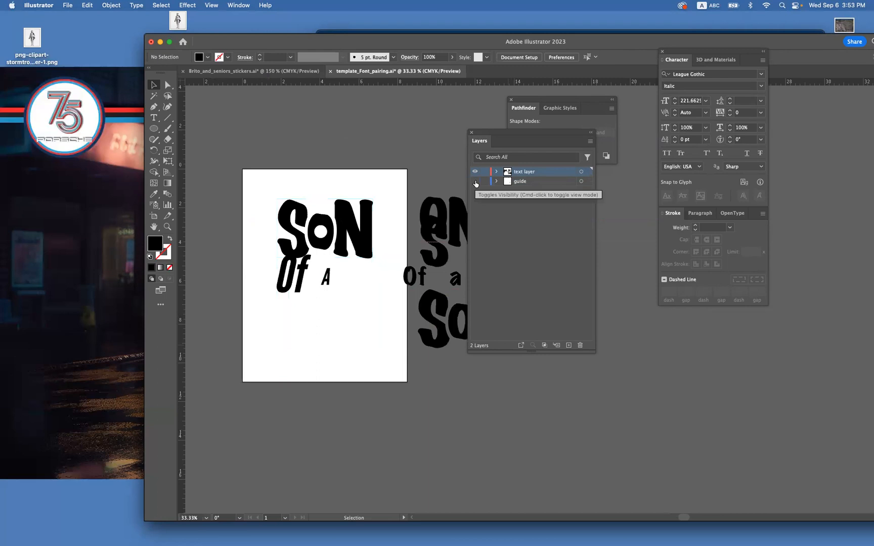
Move the small italic "a" at the artboard's edge from the guide layer to the text layer, and check it by toggling layer visibility.
click(396, 296)
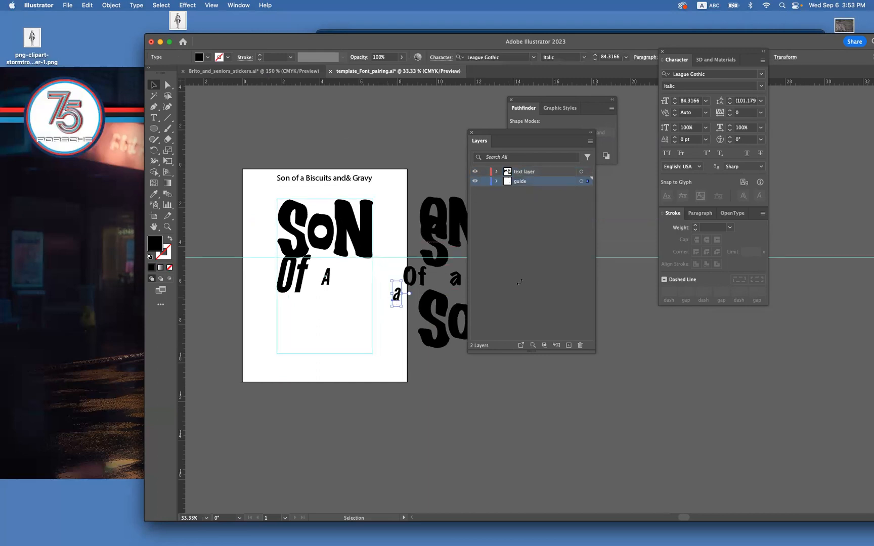
drag(586, 182, 588, 171)
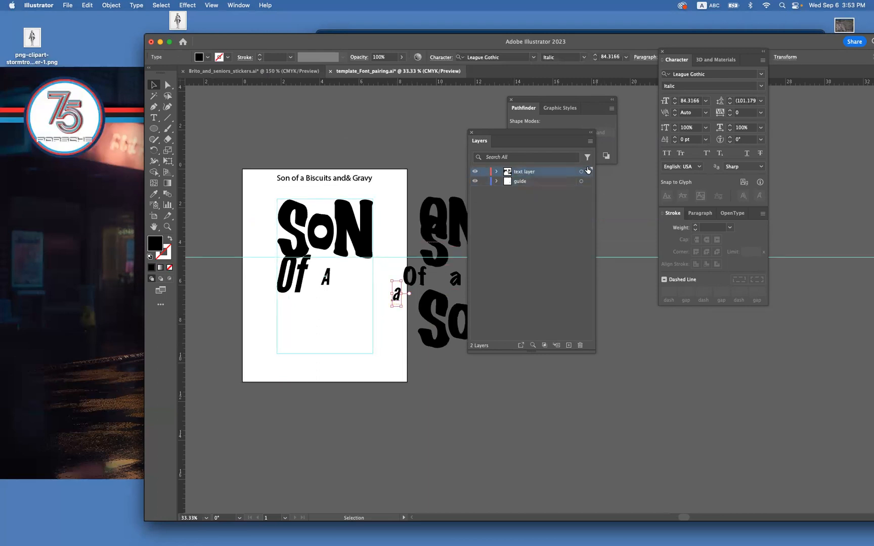
click(475, 172)
click(476, 172)
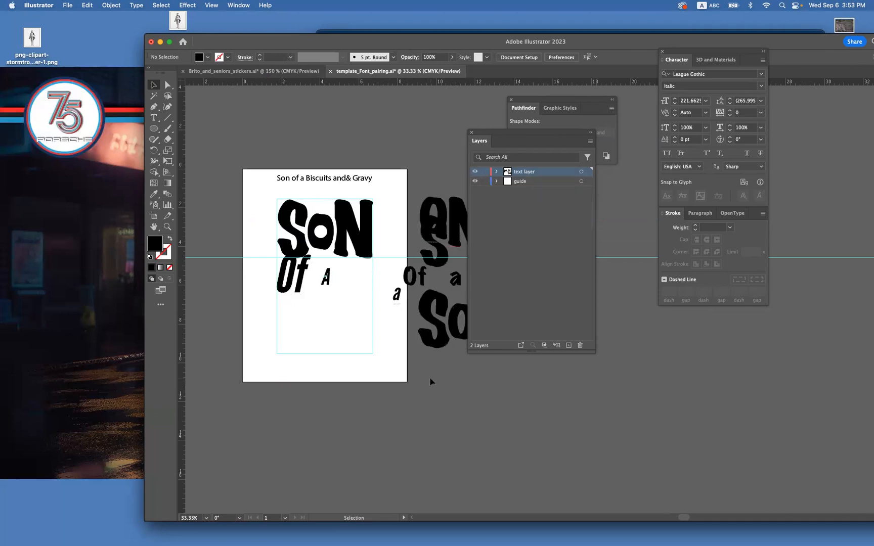
Move the "Son of a Biscuits and& Gravy" title onto the text layer, and lock the guide layer.
click(363, 183)
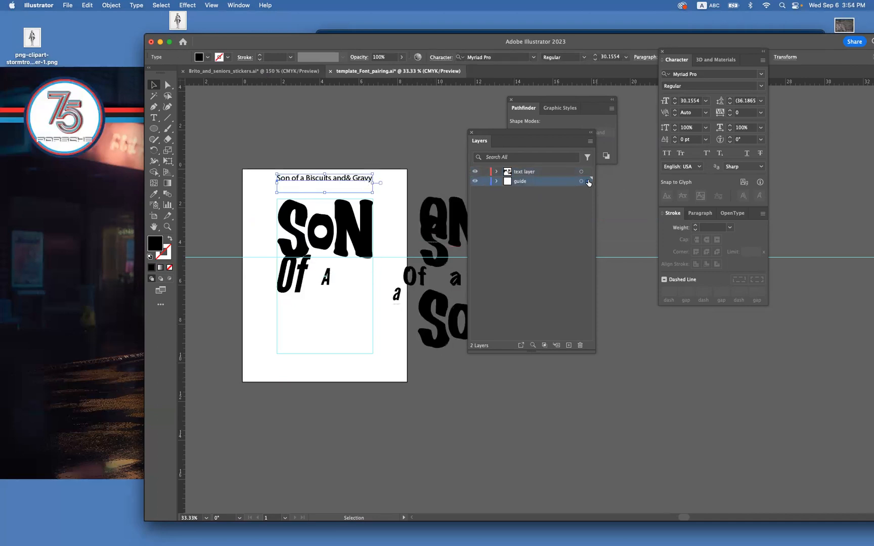
drag(588, 175, 587, 172)
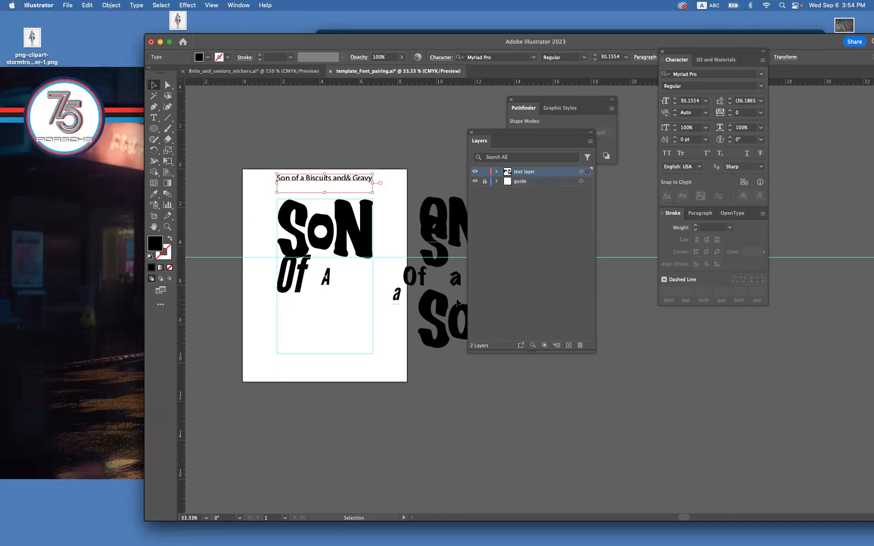
click(536, 183)
click(367, 350)
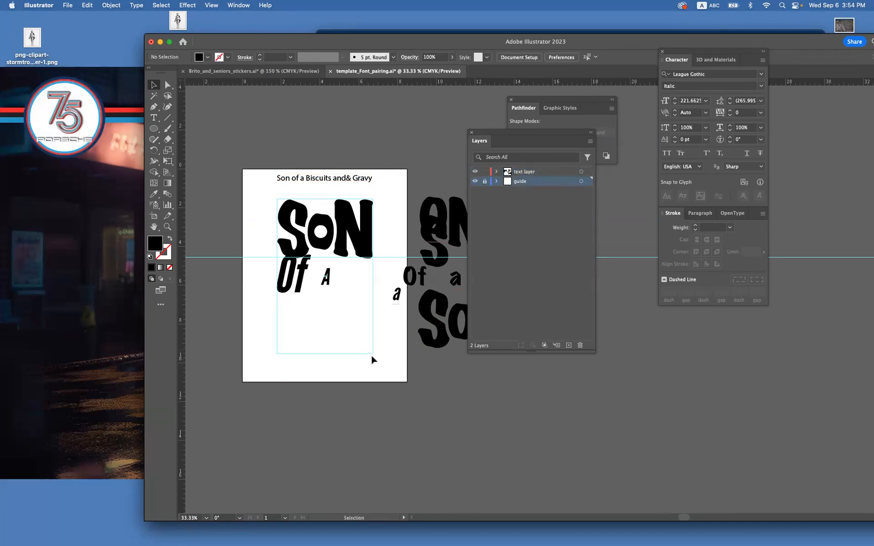
Save the document and bring the artboard lettering into view at 50% zoom.
key(super+minus)
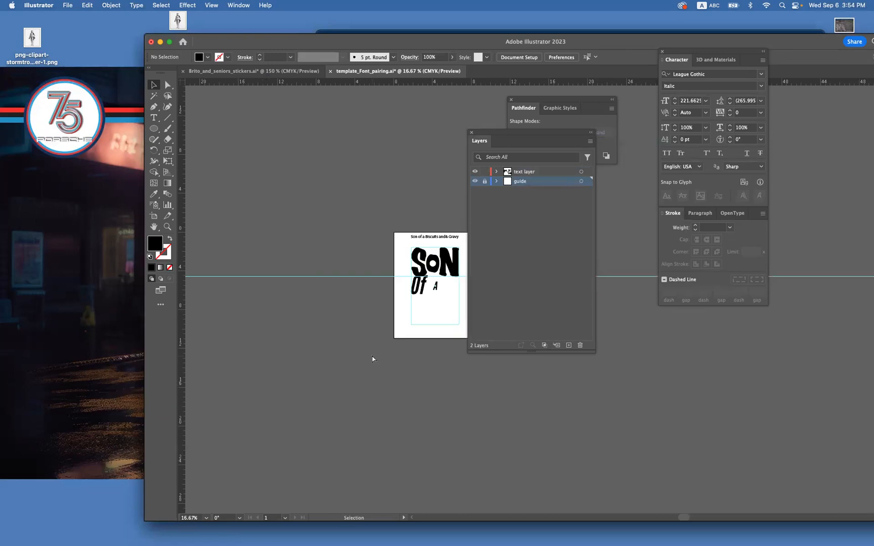
key(super+s)
key(super+plus)
key(super+plus)
key(super+plus)
key(space)
drag(357, 292, 490, 285)
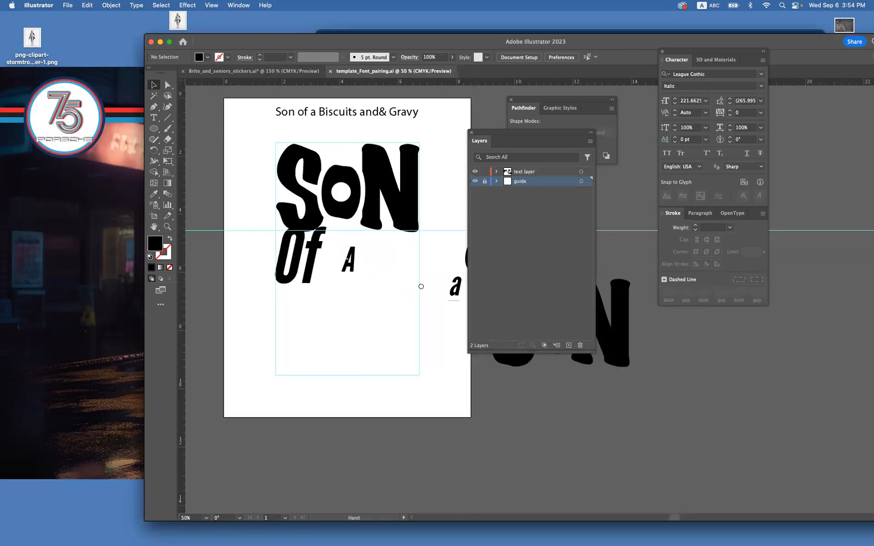
drag(421, 287, 441, 289)
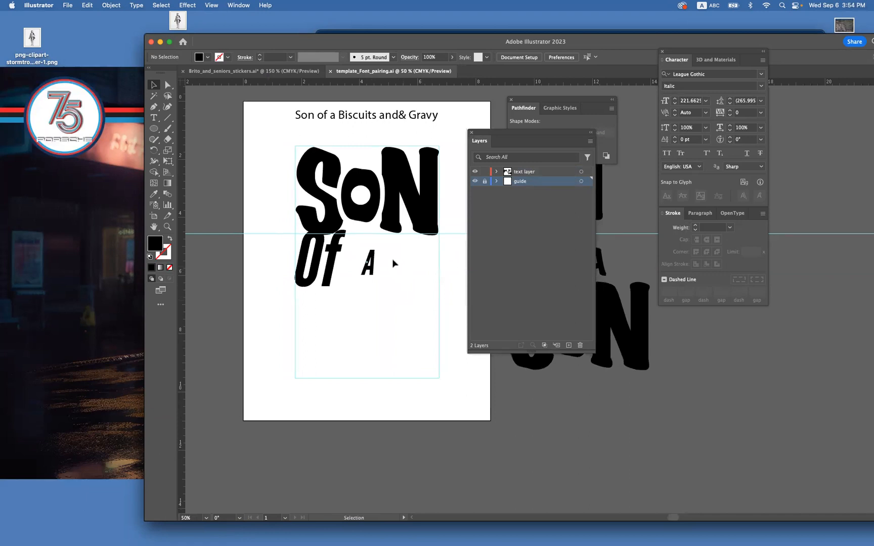
Place a copy of SON's letter O beside the artboard's left edge and rotate it onto its side.
click(370, 217)
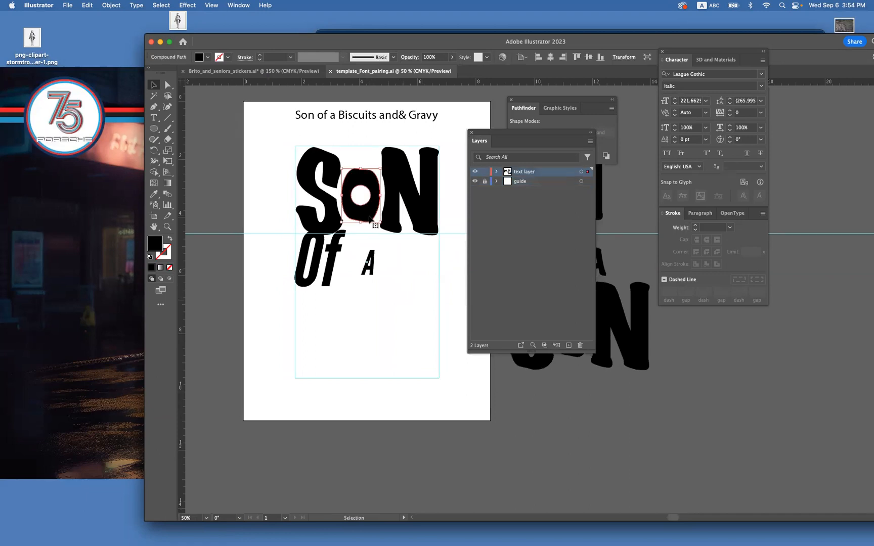
double_click(370, 217)
double_click(254, 214)
drag(368, 217, 227, 195)
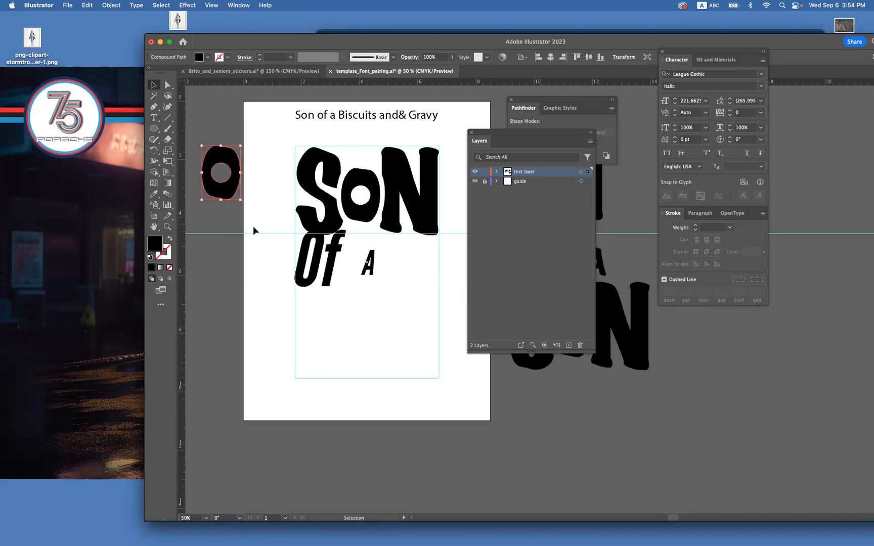
scroll(258, 238, left, 5)
scroll(258, 238, up, 1)
key(r)
drag(247, 243, 328, 215)
key(v)
scroll(320, 219, right, 4)
scroll(320, 218, down, 1)
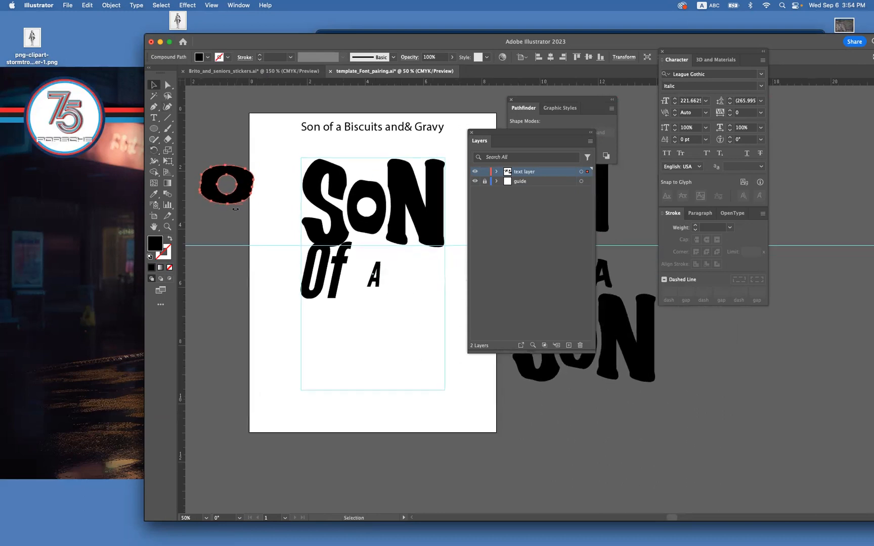
Examine the SON lettering on the artboard alongside the rotated O and the spare letters around it.
scroll(236, 208, left, 2)
scroll(236, 208, up, 1)
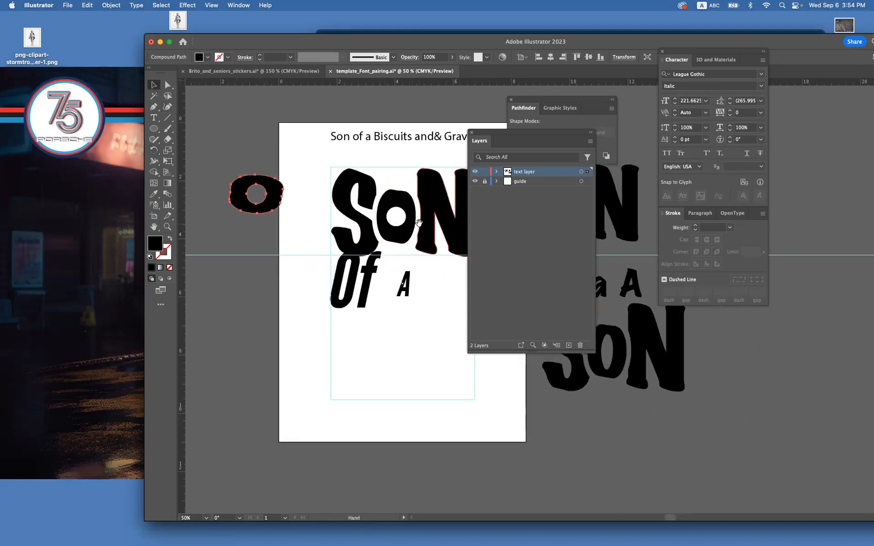
scroll(320, 200, right, 8)
scroll(320, 200, down, 1)
scroll(367, 237, left, 7)
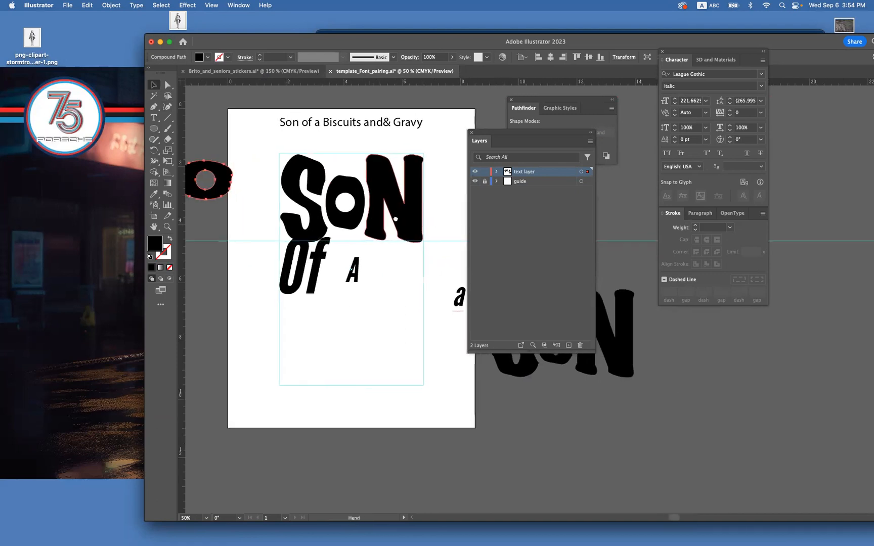
scroll(396, 213, right, 9)
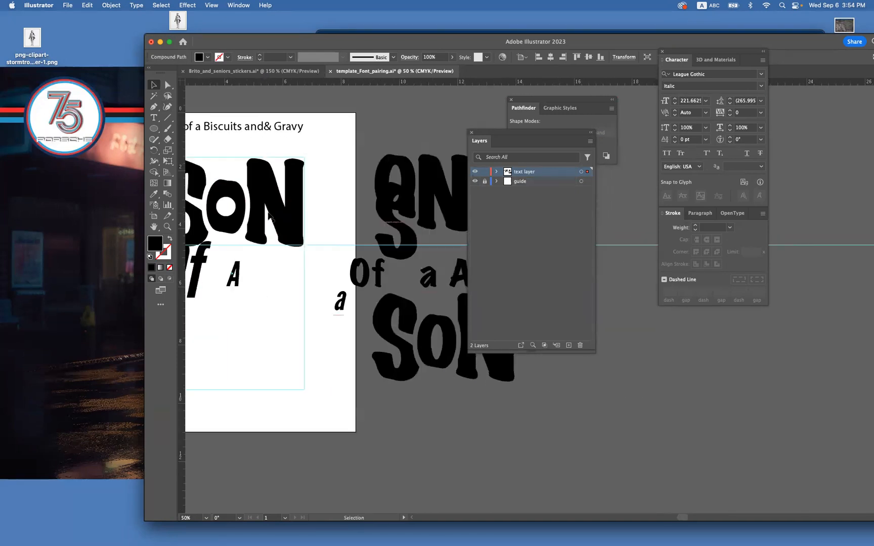
scroll(377, 162, left, 9)
scroll(377, 162, down, 3)
scroll(377, 161, up, 2)
Move the "Of" and "A" lettering down, leaving a gap beneath SON.
click(357, 246)
click(387, 248)
drag(354, 253, 368, 296)
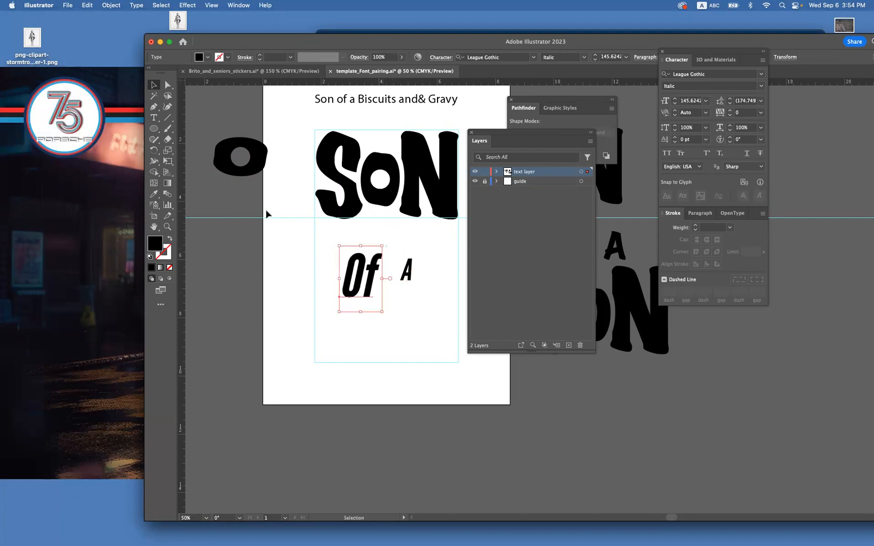
Draw a thin black rectangle about 0.94 in wide beneath the O of SON, and deselect it.
click(154, 116)
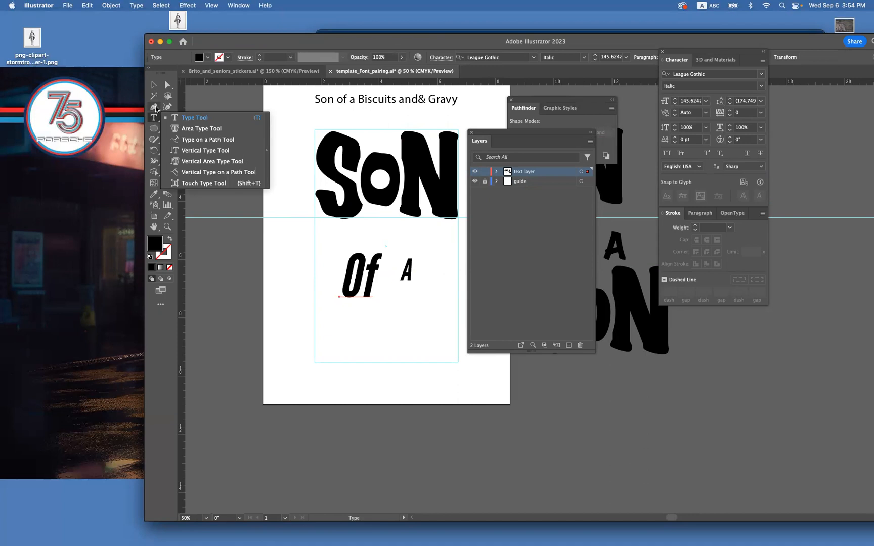
click(155, 106)
drag(155, 132, 193, 128)
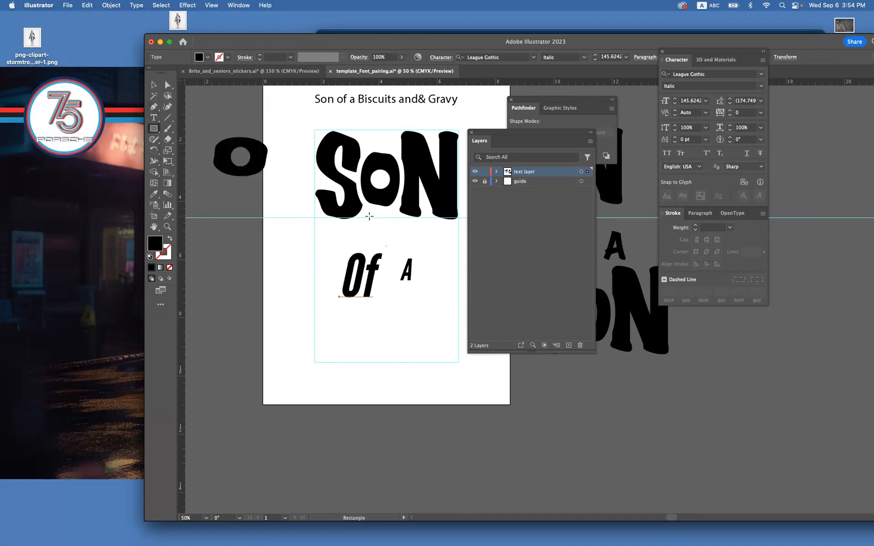
drag(388, 219, 394, 218)
click(152, 85)
click(260, 269)
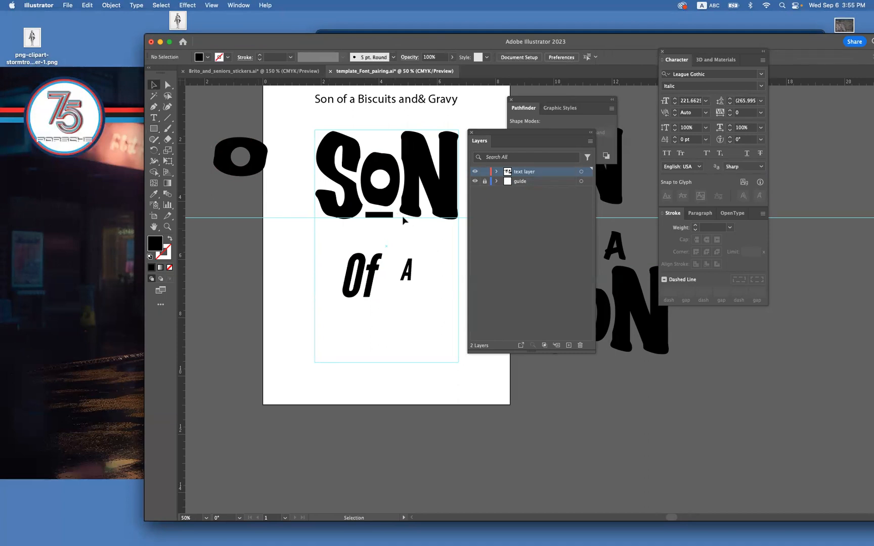
Position the black bar just below SON, stretch it to nearly the word's full width, and deselect.
double_click(388, 217)
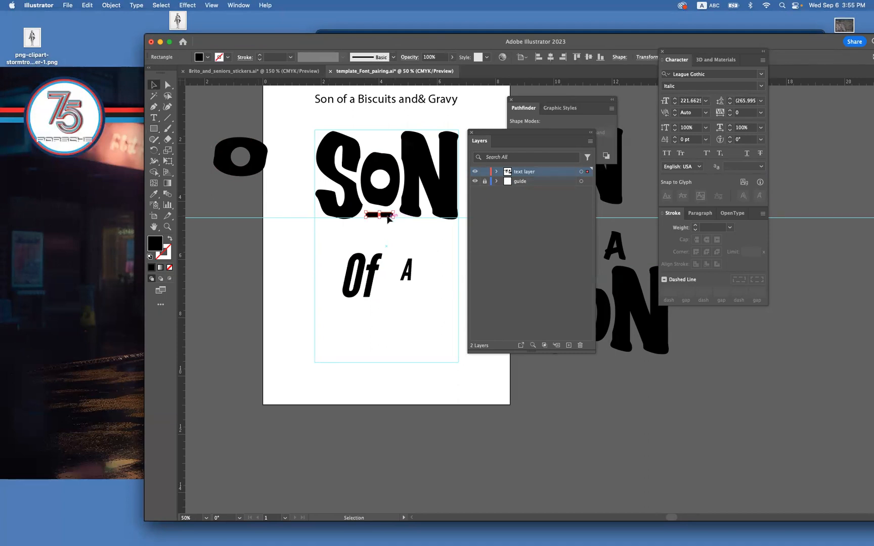
double_click(353, 234)
drag(384, 216, 455, 227)
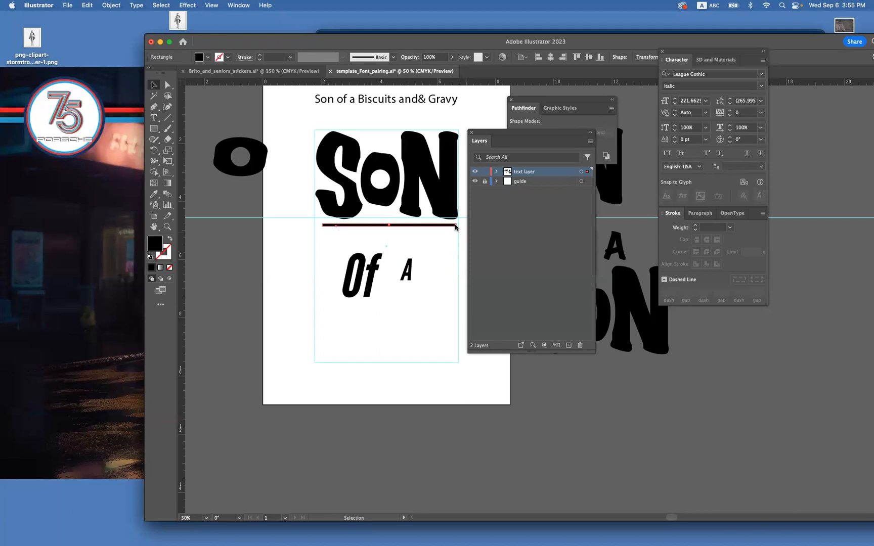
drag(455, 228, 455, 226)
click(420, 193)
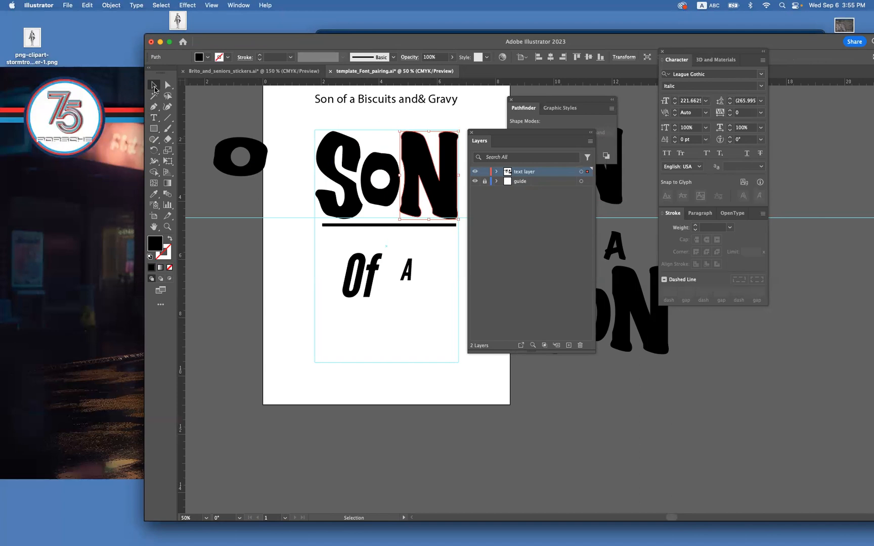
click(338, 244)
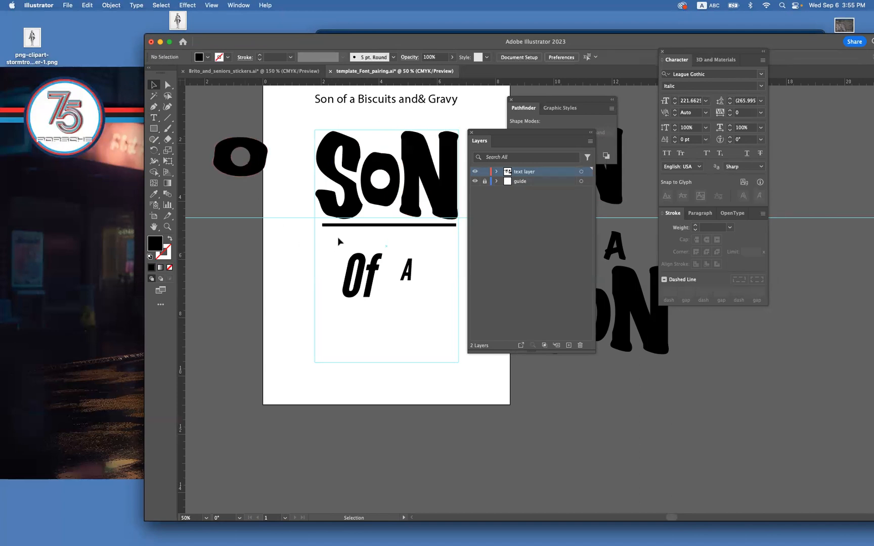
Park the black bar below the artboard, and move the layer list away from the artboard.
click(351, 226)
click(425, 242)
drag(381, 243, 374, 232)
drag(486, 133, 559, 180)
drag(444, 216, 523, 424)
Place one copy of the "Of" lettering near the artboard's right edge and another directly below the original.
drag(359, 268, 485, 330)
click(429, 298)
click(400, 297)
drag(361, 282, 358, 337)
Change the upper "Of" lettering to all capitals, "OF".
double_click(358, 337)
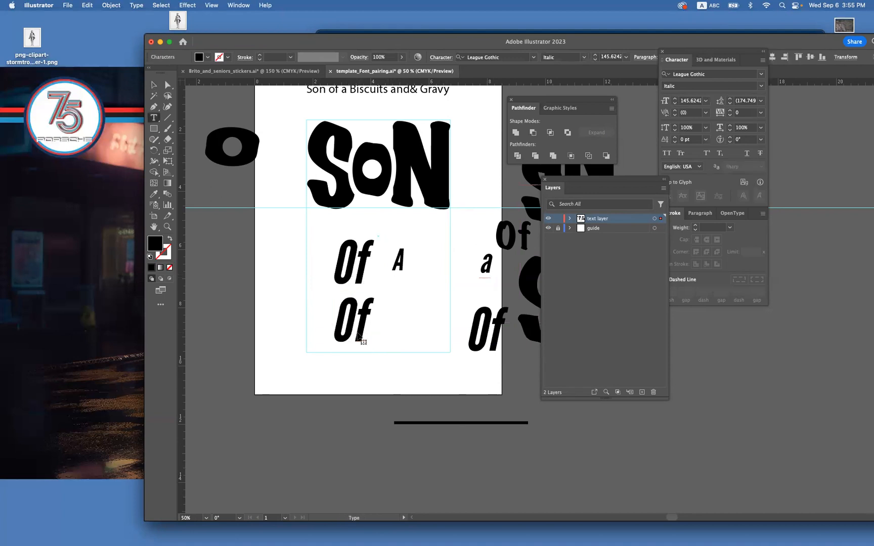
double_click(358, 336)
drag(352, 246, 385, 255)
text(F)
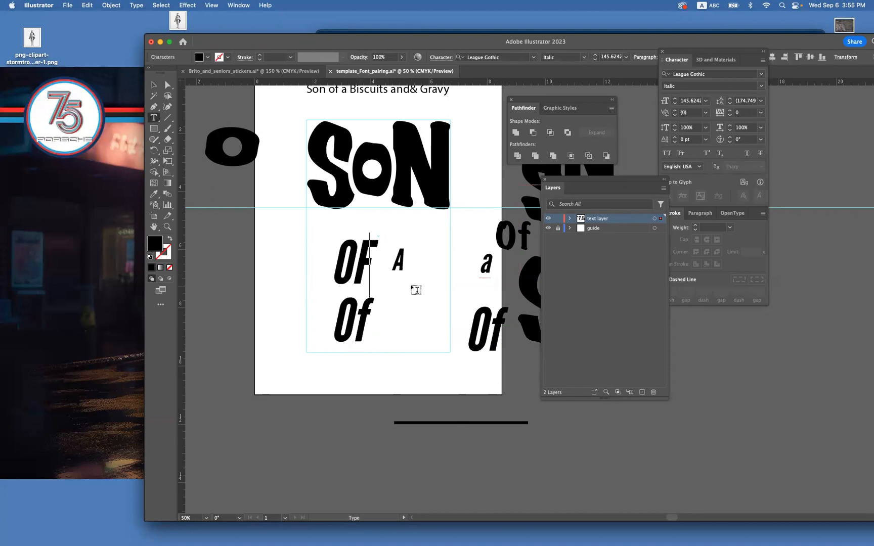
key(Escape)
key(y)
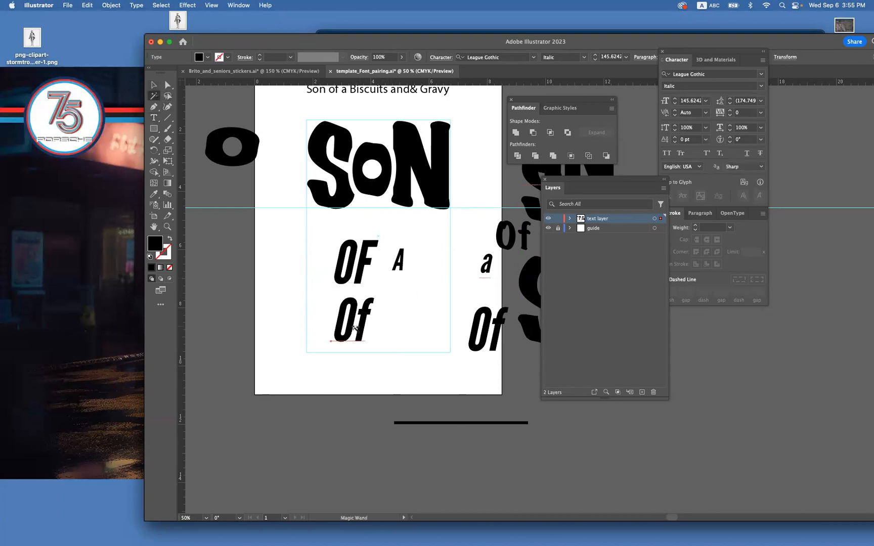
Change the lower "Of" copy to lowercase "of", comparing it with a capital O, and deselect it.
click(155, 118)
drag(350, 317, 340, 318)
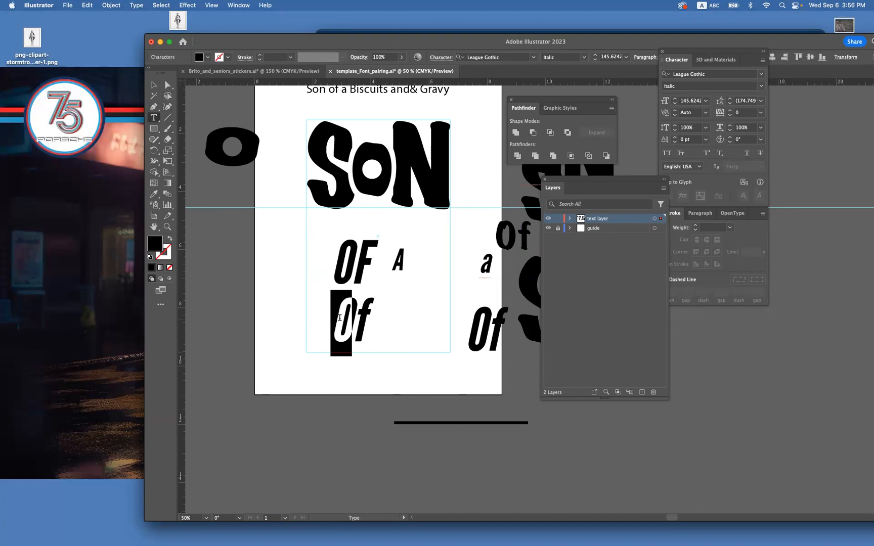
text(o)
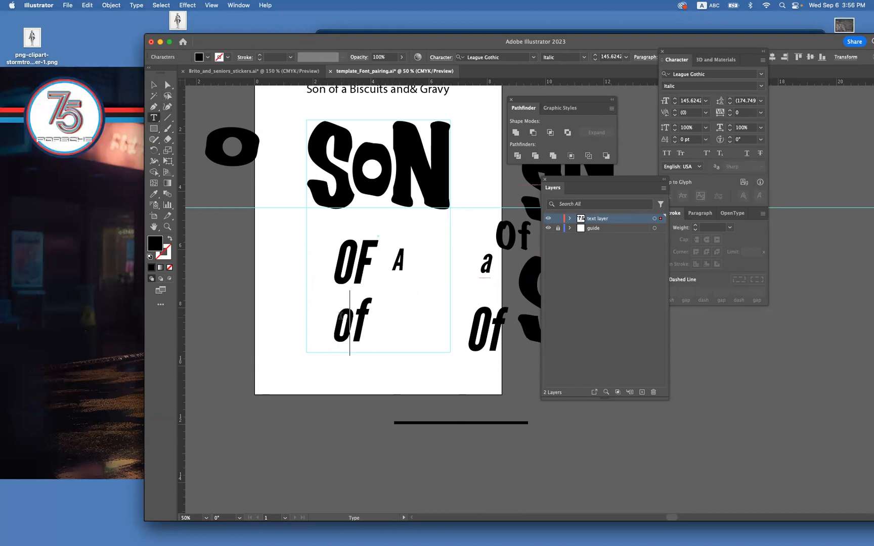
double_click(337, 327)
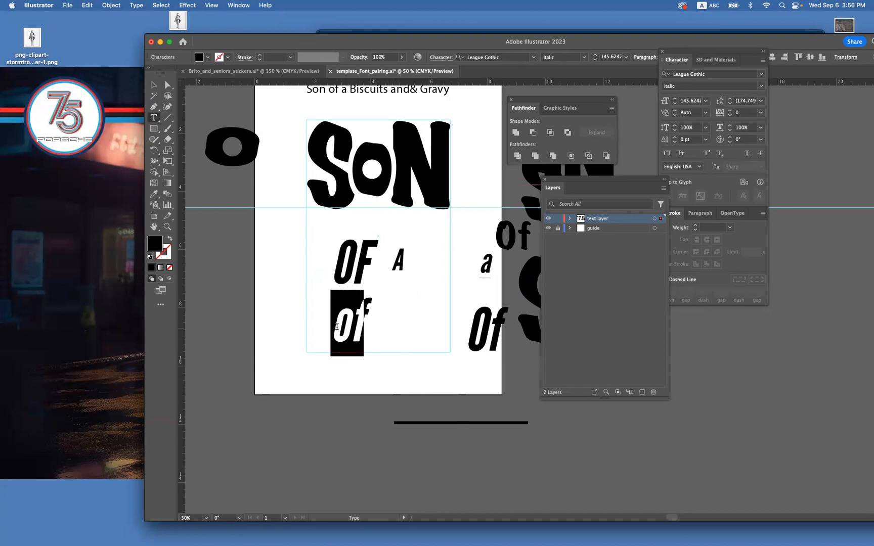
click(339, 326)
drag(351, 325, 338, 323)
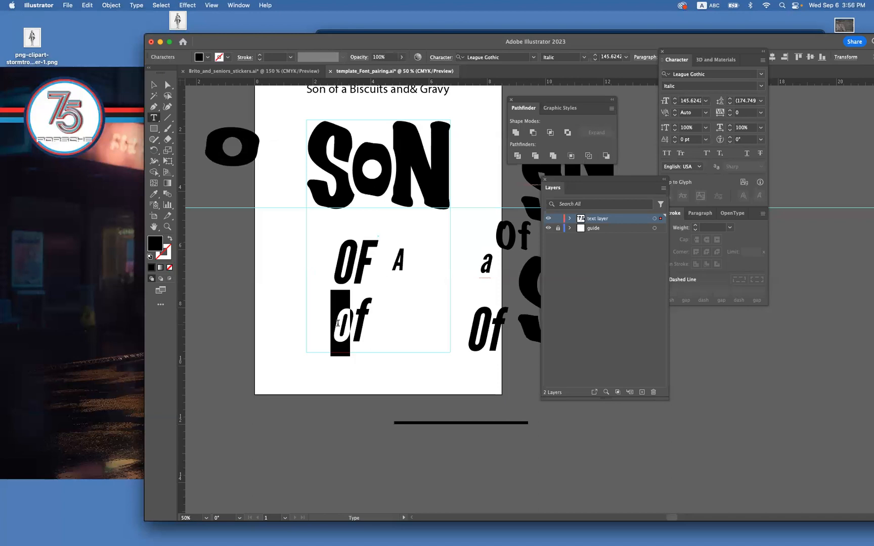
text(O)
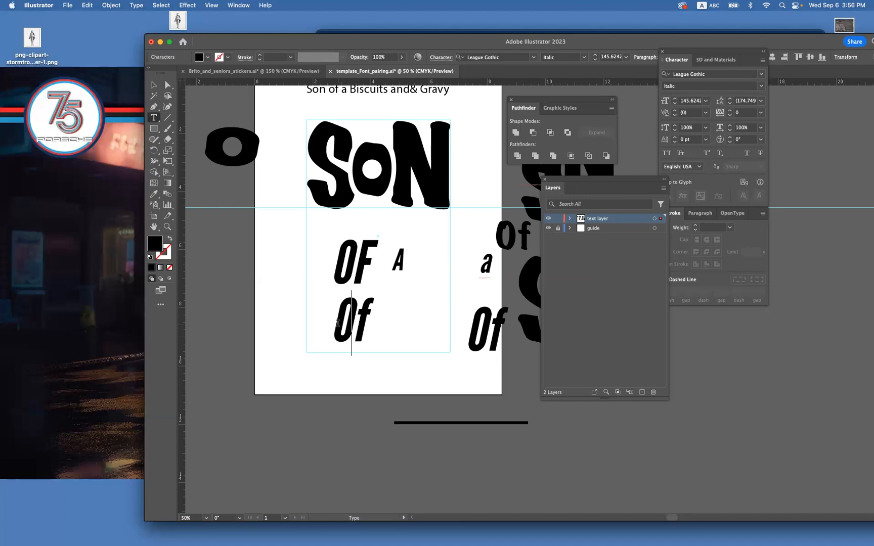
key(BackSpace)
text(O)
key(BackSpace)
text(o)
key(Escape)
click(153, 87)
click(257, 287)
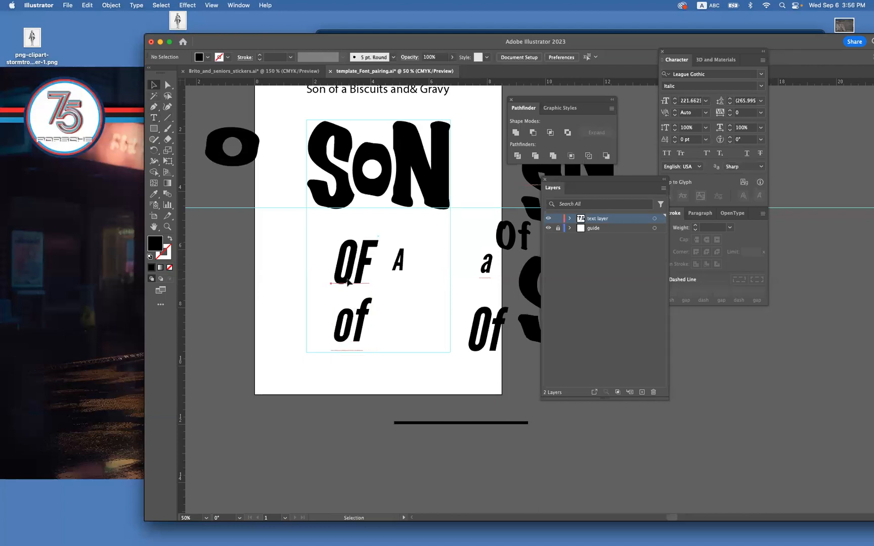
Move "OF" and "A" off the artboard's left side, and bring lowercase "of" up beneath SON.
drag(348, 282, 342, 266)
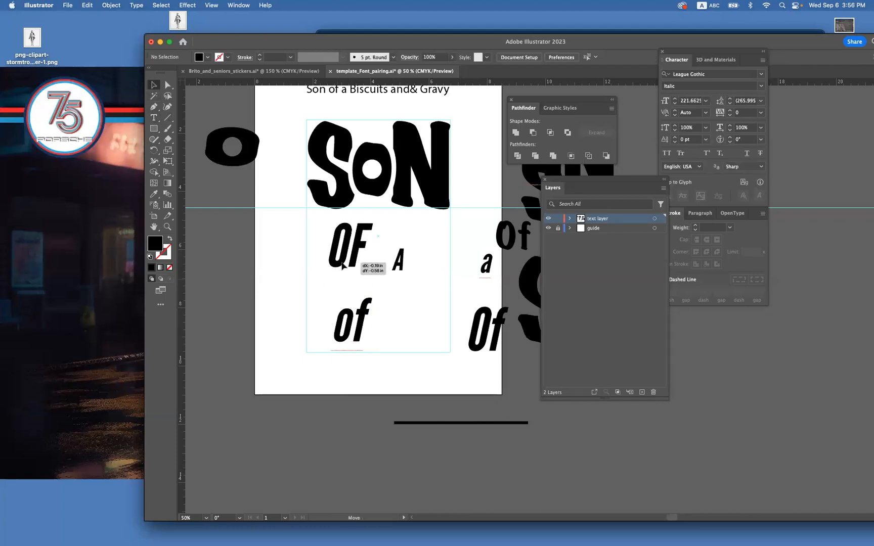
drag(343, 266, 213, 299)
drag(346, 340, 332, 273)
drag(398, 261, 198, 372)
Enlarge the lowercase "of" beneath SON to about 239 pt, and place a copy left of the artboard.
click(337, 277)
drag(356, 289, 221, 249)
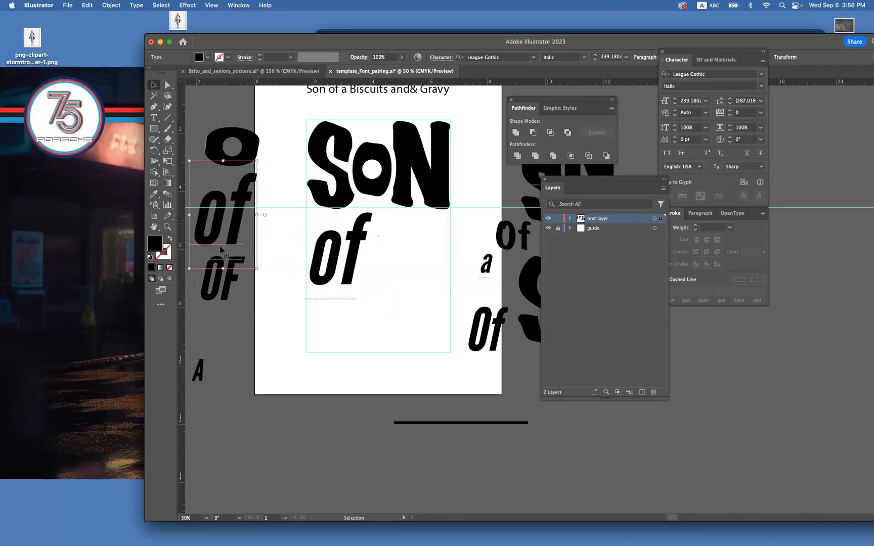
click(334, 258)
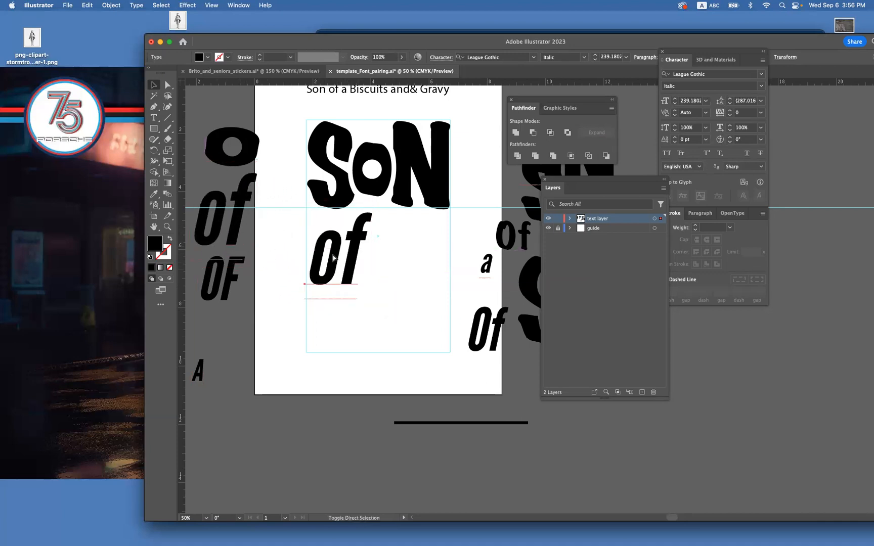
Convert the "of" lettering beneath SON to outlines and ungroup it into separate letters.
key(super+shift+o)
click(383, 299)
click(334, 266)
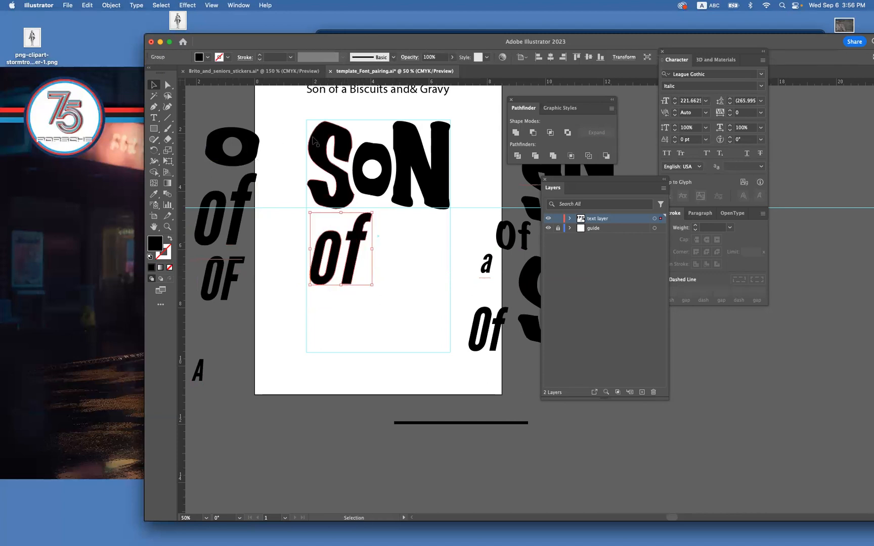
key(super+shift+g)
drag(394, 220, 365, 235)
click(380, 311)
drag(380, 311, 317, 273)
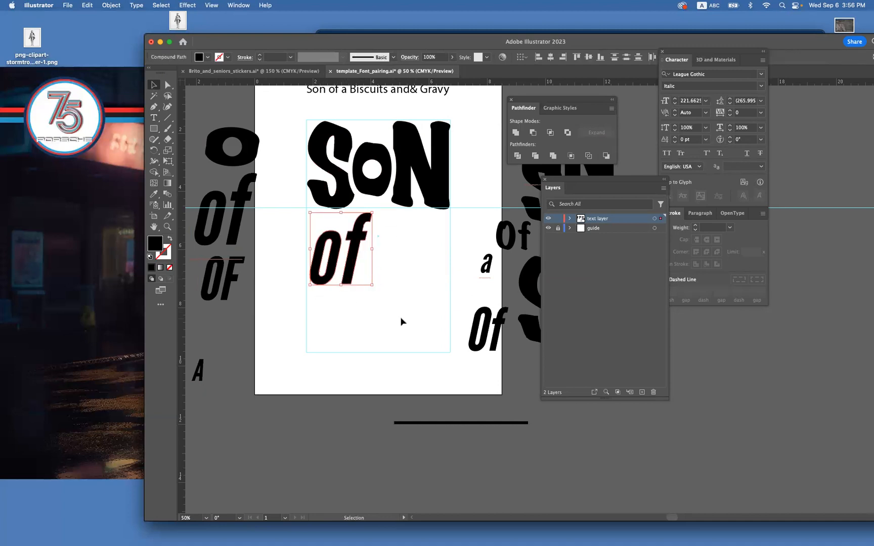
click(390, 343)
Raise the outlined "o" relative to the "f", and move both letters up to overlap the lower edge of SON.
drag(332, 272, 334, 262)
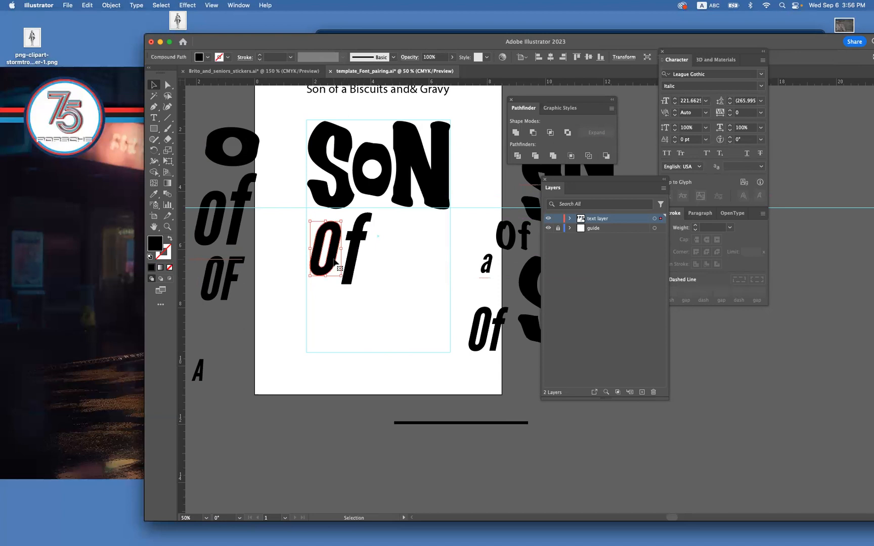
key(Up)
key(Up)
key(Right)
click(397, 274)
drag(397, 274, 327, 227)
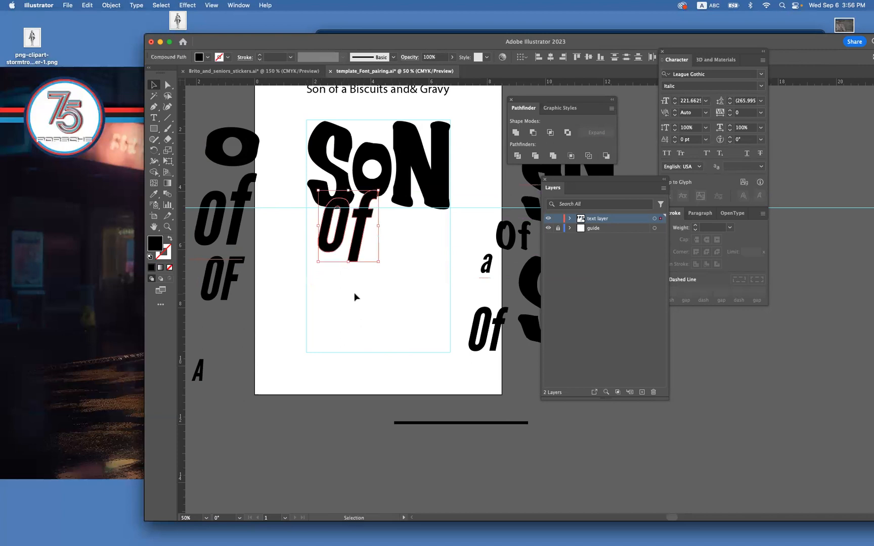
key(super+equal)
drag(446, 312, 263, 301)
click(392, 345)
click(315, 310)
drag(158, 246, 167, 252)
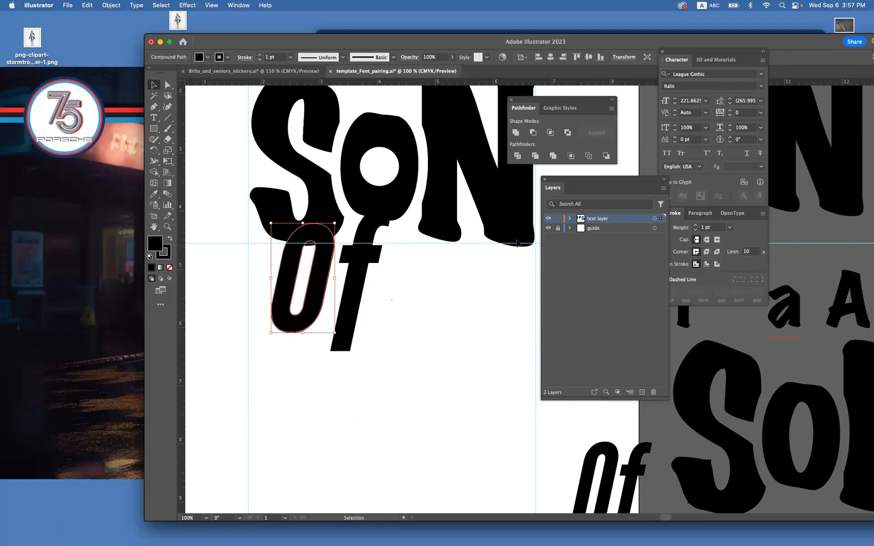
double_click(158, 244)
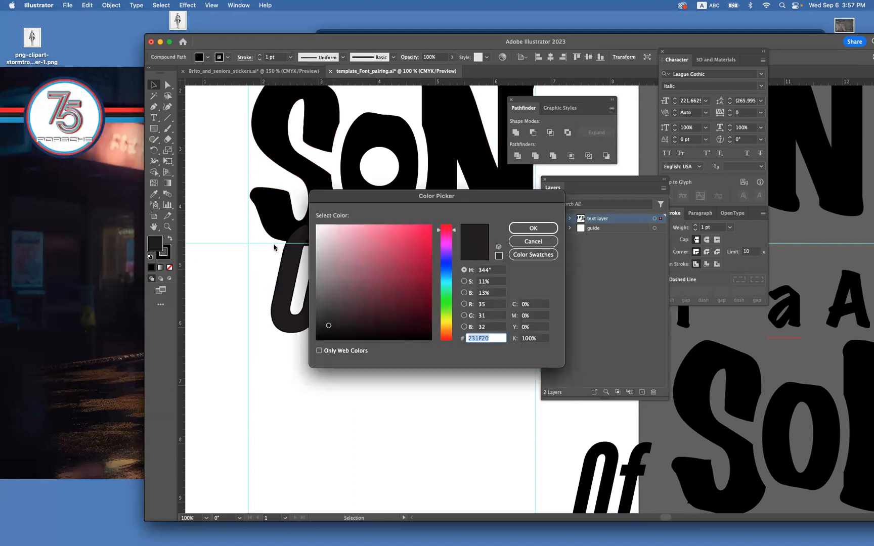
click(541, 244)
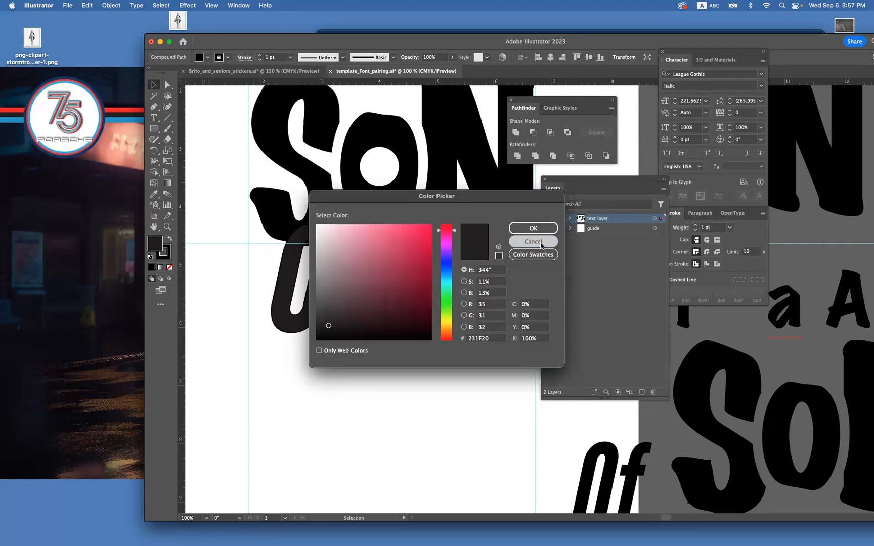
key(super+z)
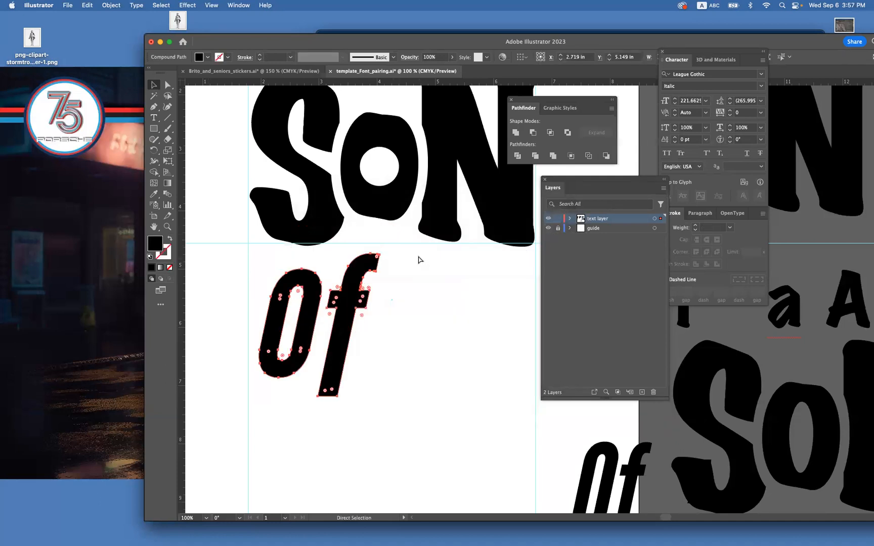
key(v)
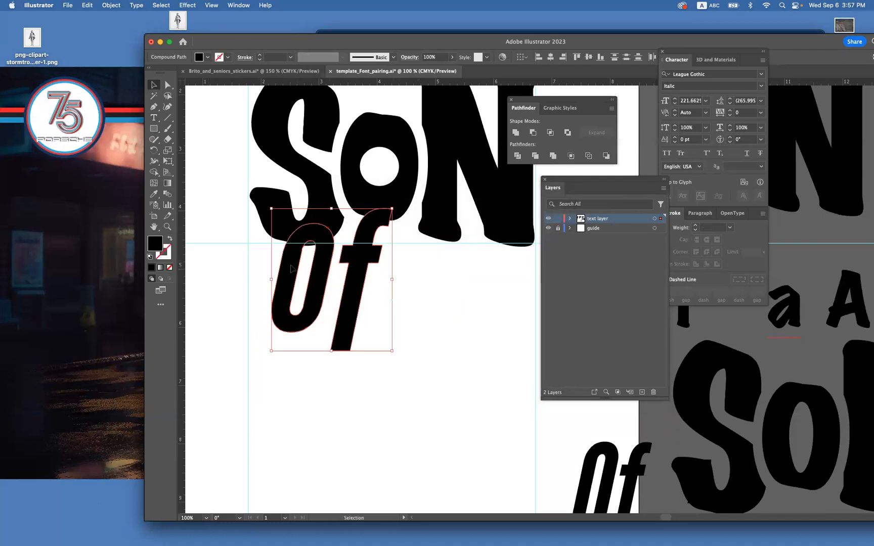
Fill both letters of the outlined "of" with green and deselect them.
double_click(158, 245)
drag(445, 289, 446, 312)
click(430, 231)
click(536, 228)
click(385, 352)
Give the "o" of "of" a 6 pt stroke in the same green as its fill.
click(321, 246)
key(a)
key(super+equal)
drag(467, 269, 289, 286)
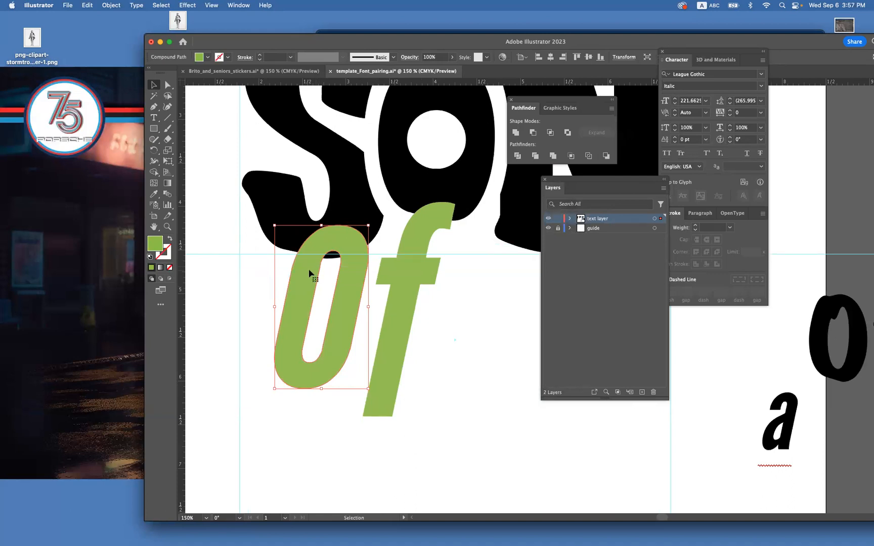
click(260, 54)
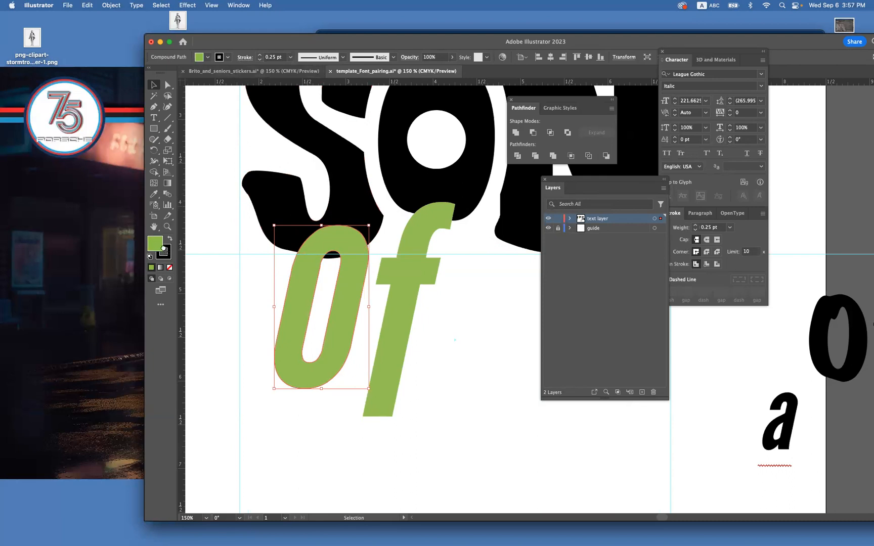
drag(163, 248, 166, 254)
click(260, 56)
click(260, 56)
click(260, 55)
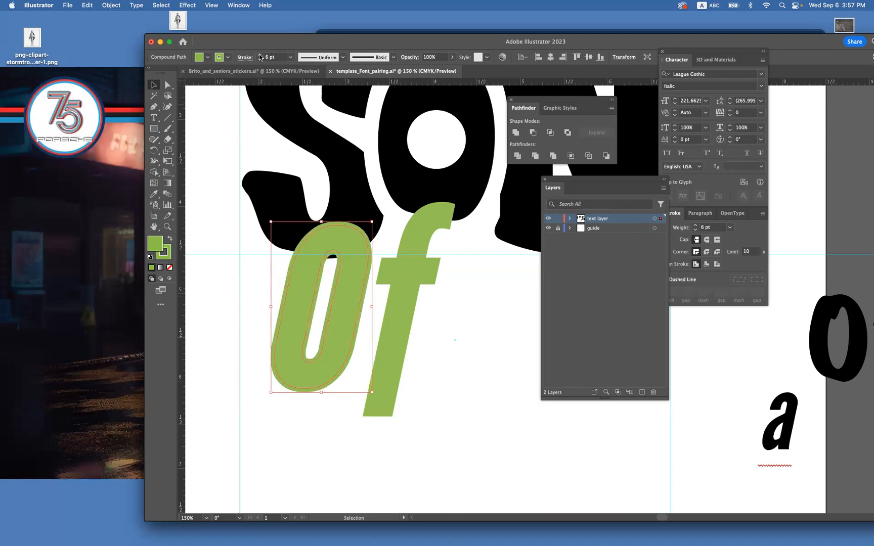
Examine up close how the stroked "o" overlaps the S, comparing the outline view with the normal preview.
click(168, 227)
drag(367, 209, 388, 248)
click(153, 96)
click(321, 225)
key(v)
click(316, 261)
drag(316, 261, 314, 244)
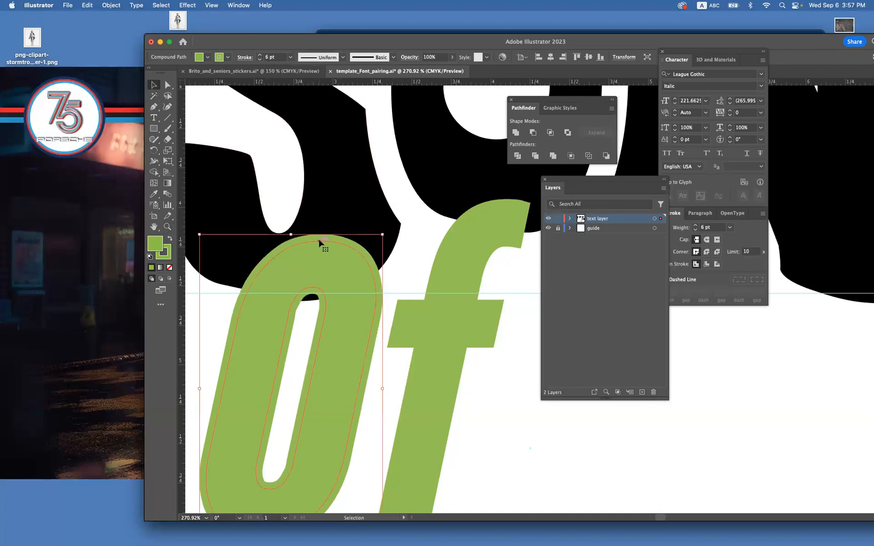
key(super+y)
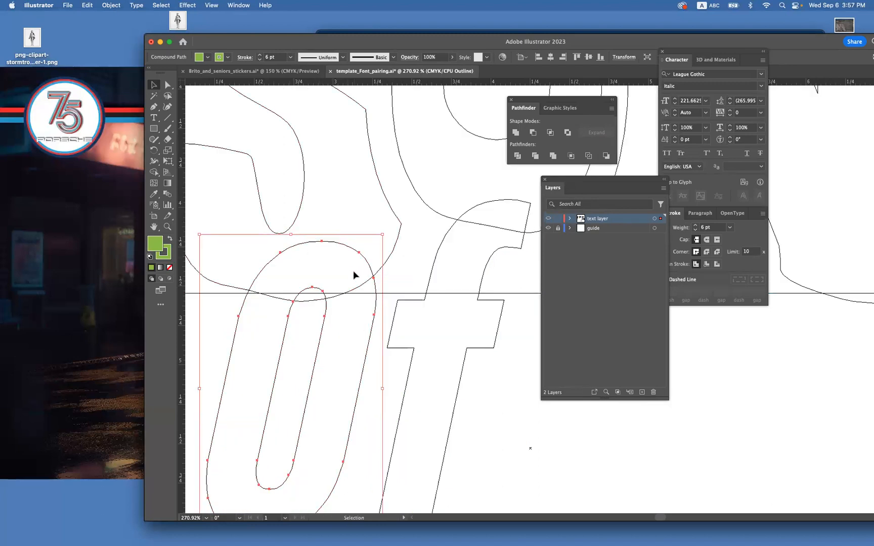
key(super+y)
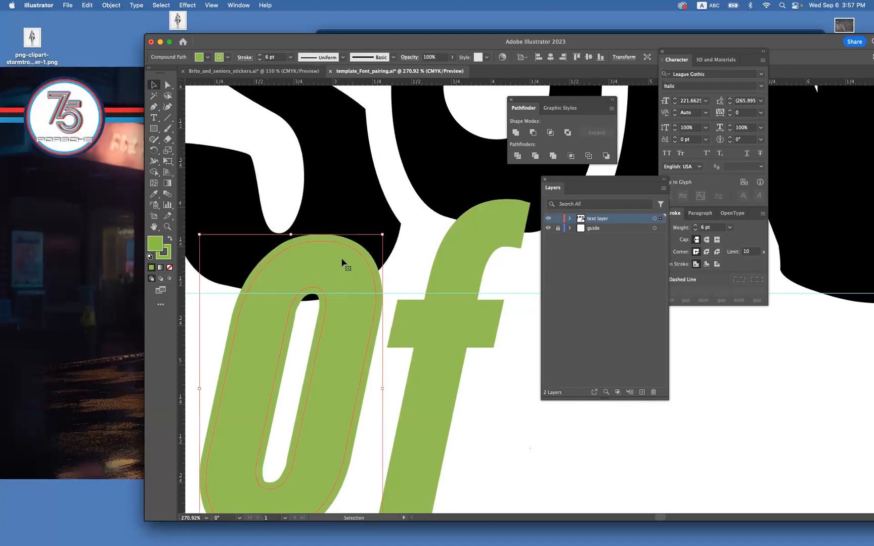
Nudge the green "o" down until its counter clears the S, and increase its stroke to 7 pt.
key(Down)
key(Down)
key(Down)
key(Down)
key(Down)
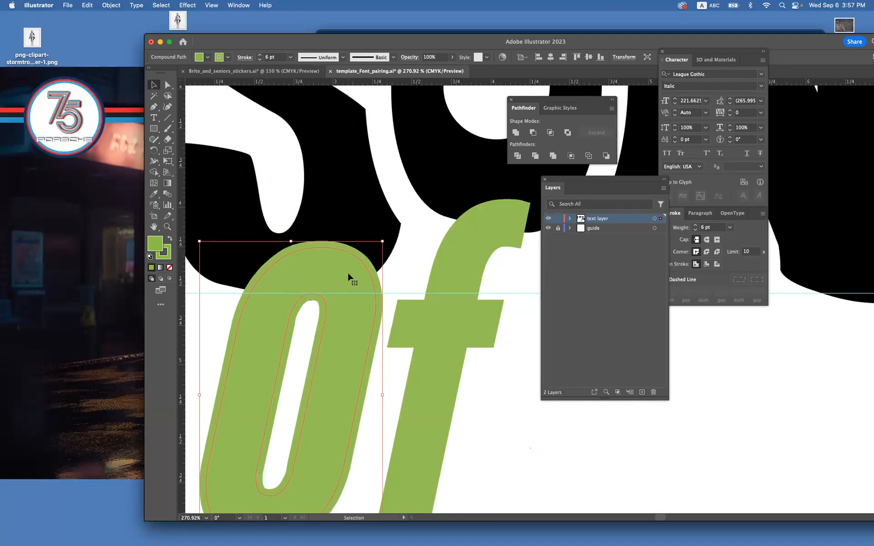
key(Down)
key(Down)
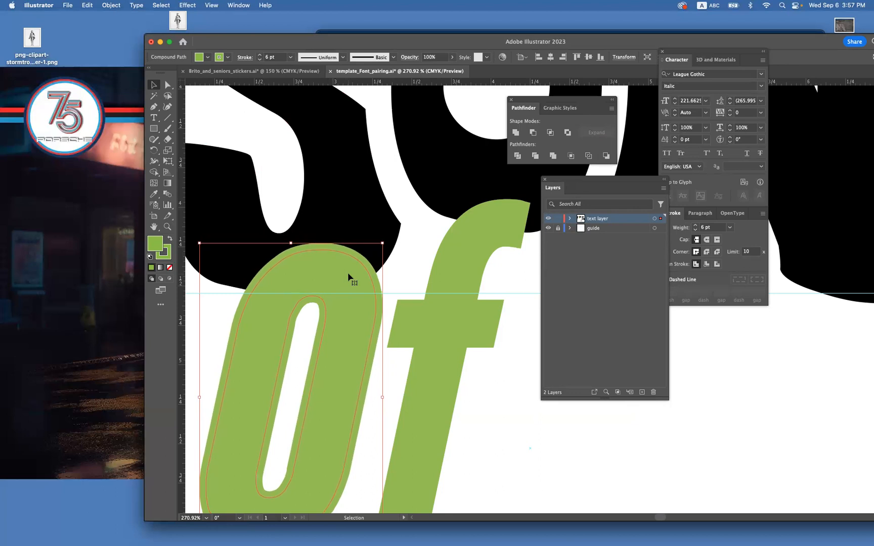
click(260, 56)
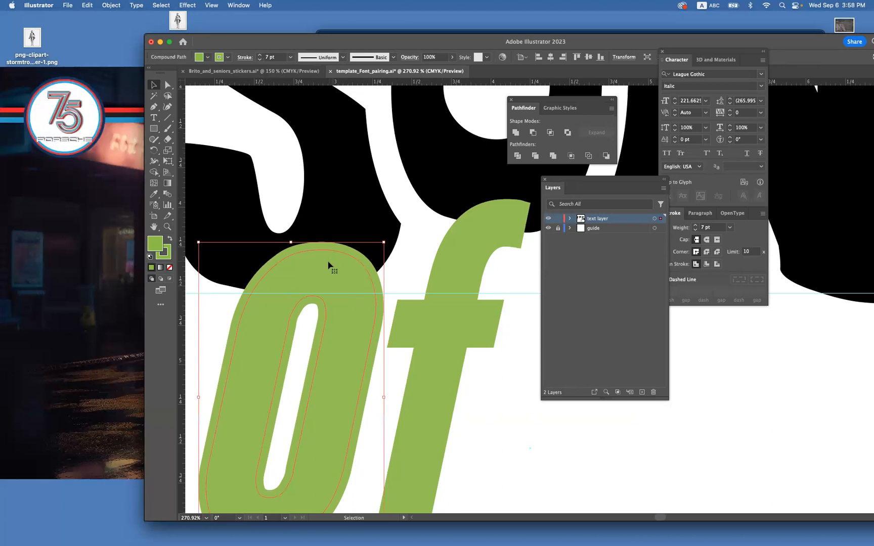
Convert the green "o" letter's 7 pt stroke to an outlined shape with Outline Stroke.
click(110, 5)
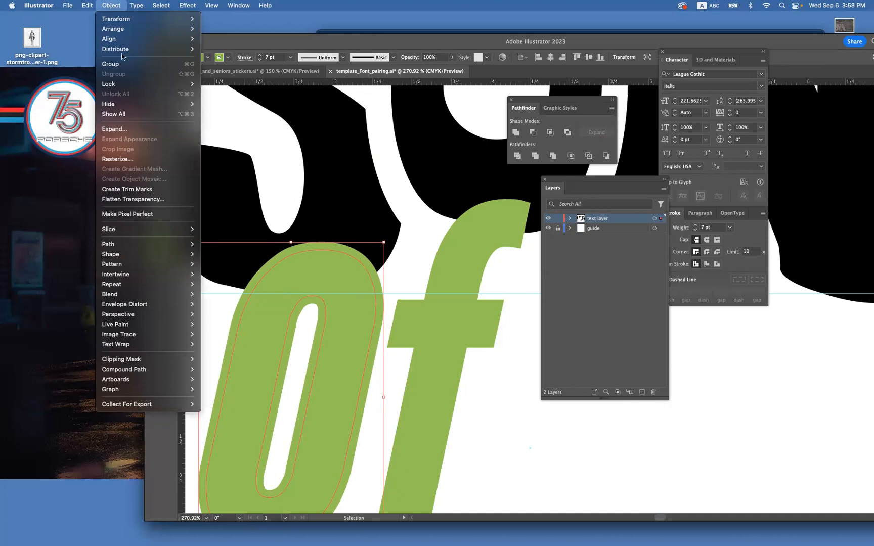
mouse_move(150, 245)
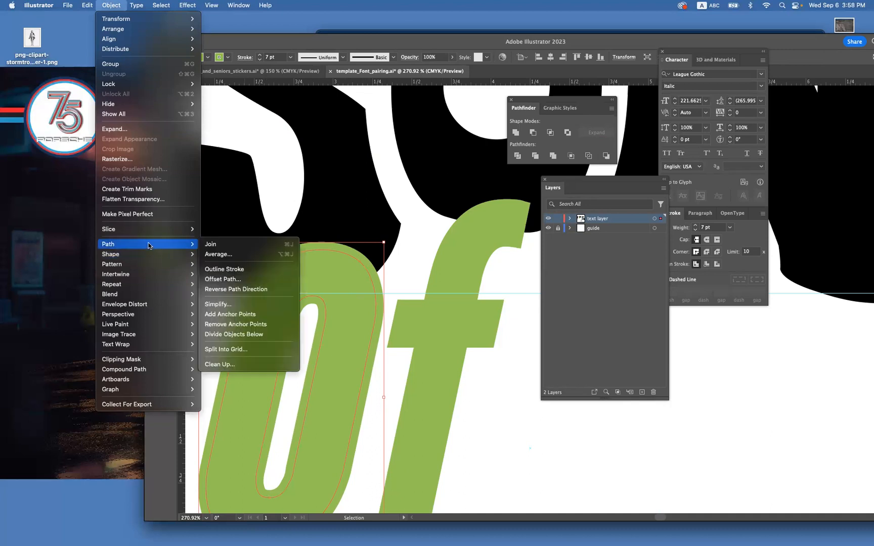
click(214, 270)
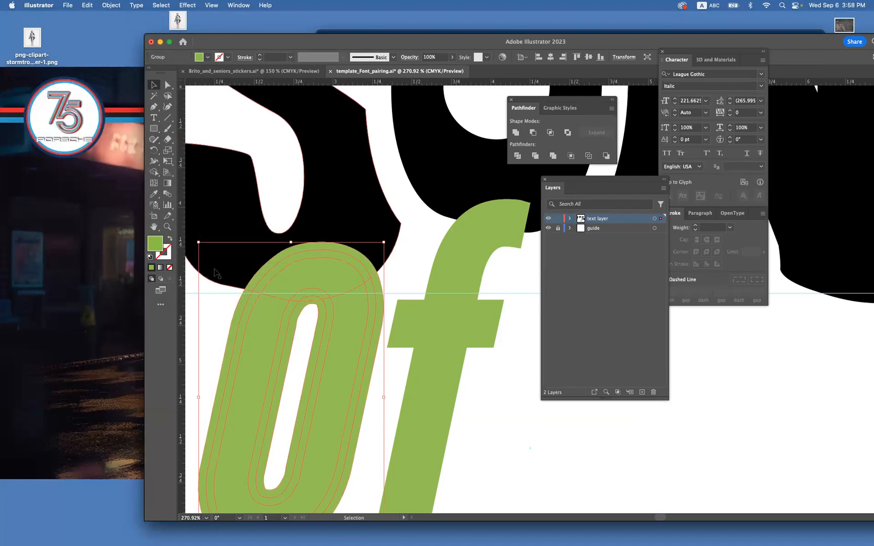
Subtract the expanded green "o" from the S with Minus Front to cut away the overlap.
key(super+minus)
key(super+minus)
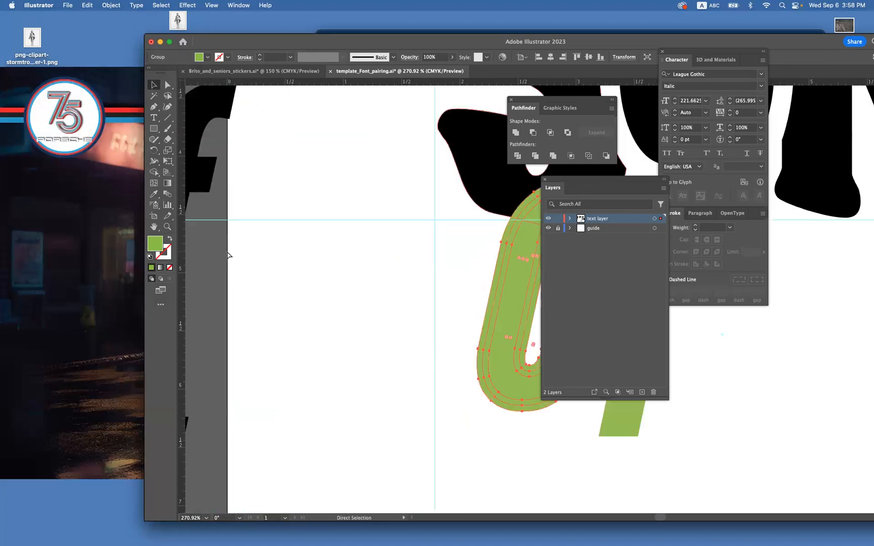
scroll(328, 274, right, 10)
scroll(327, 273, up, 2)
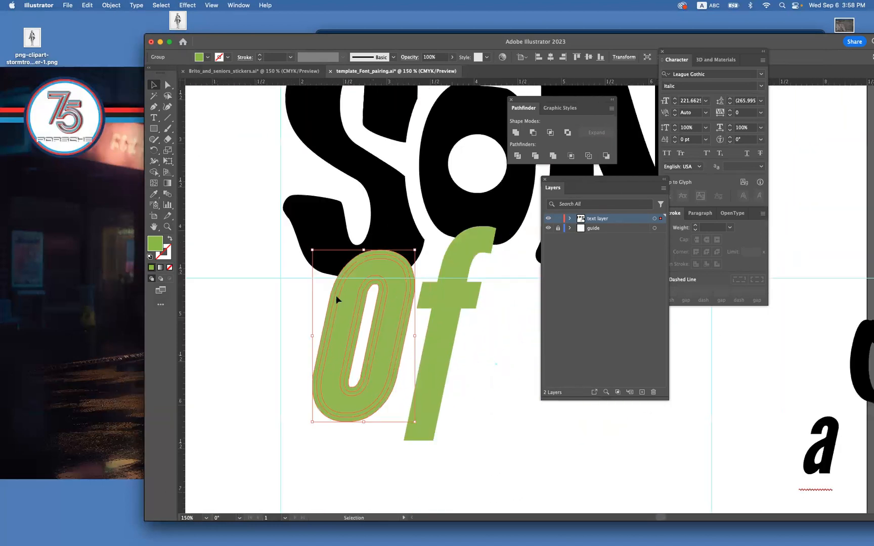
shift+click(390, 236)
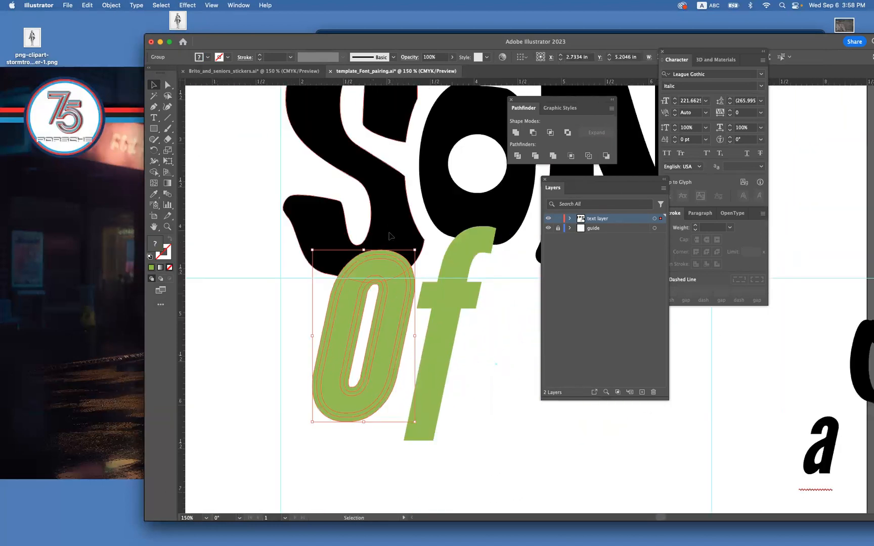
shift+click(505, 188)
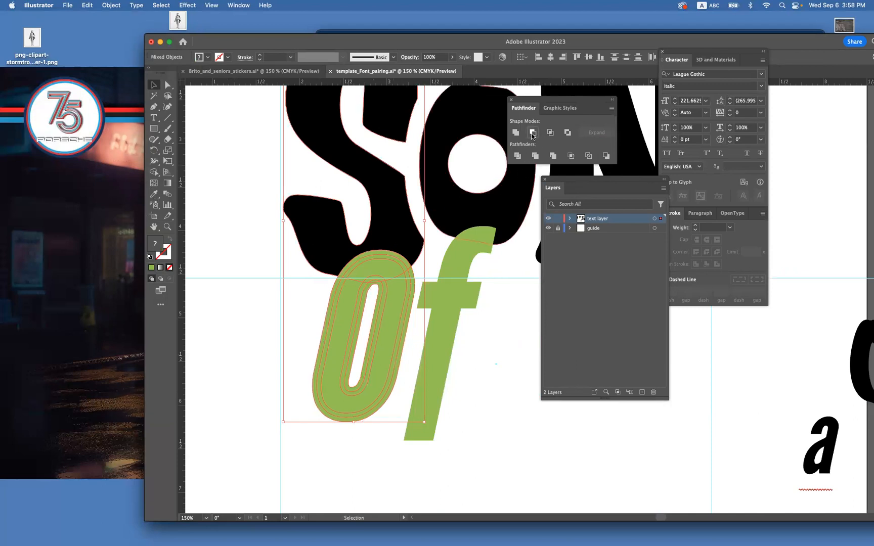
click(532, 133)
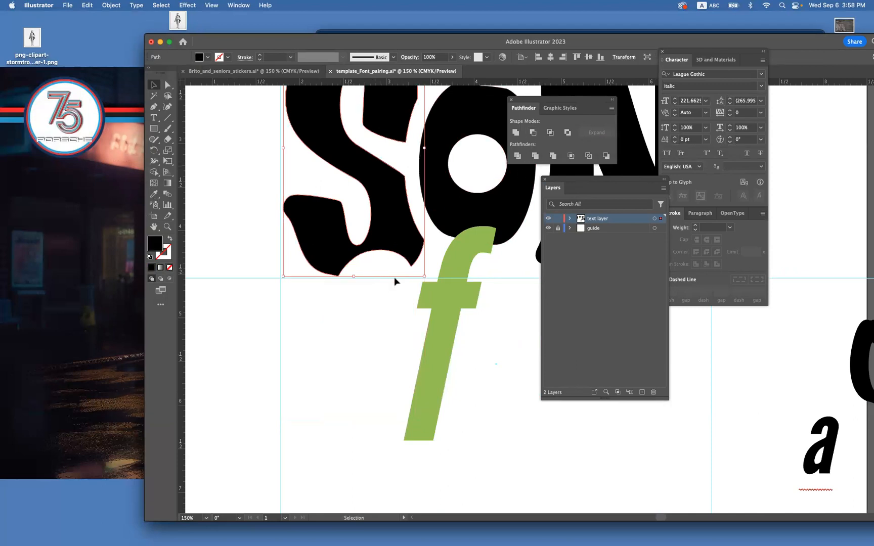
Bring back the green "o" in place over the S cutout, remove its stroke, and deselect it.
key(super+z)
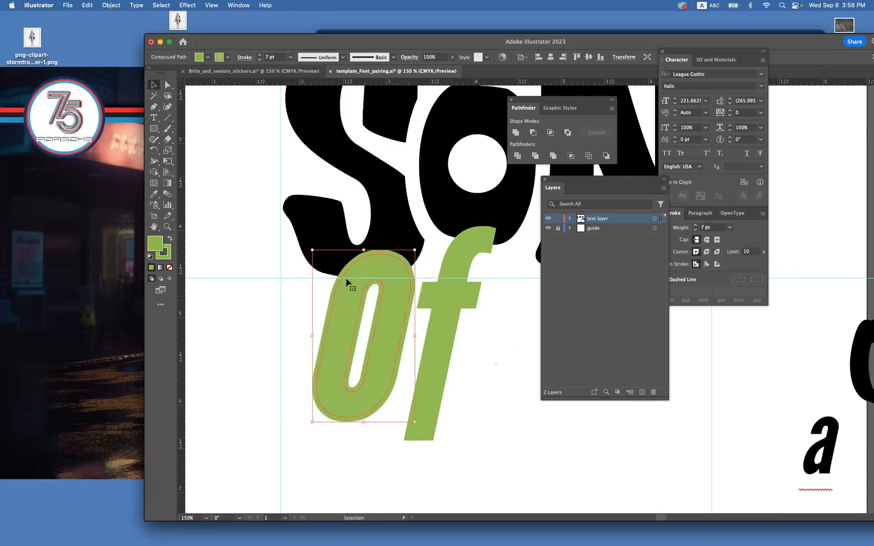
click(169, 254)
click(169, 267)
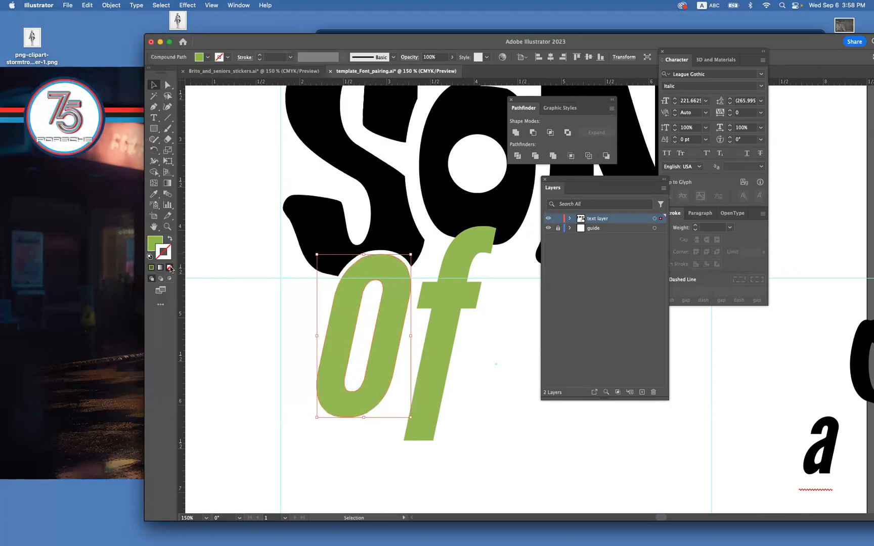
click(200, 262)
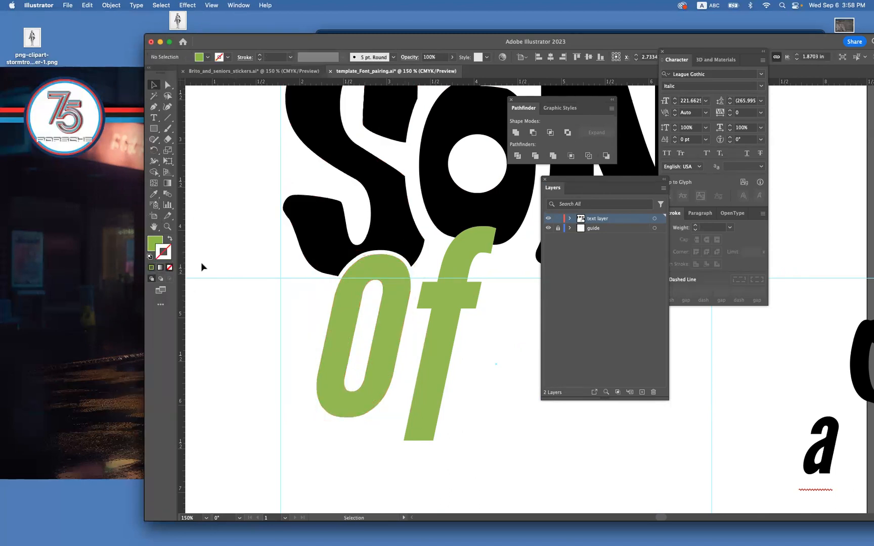
Examine the gap between the green "o" and the cut edge of the S up close.
key(super+equal)
key(super+equal)
drag(320, 294, 461, 284)
drag(373, 229, 271, 248)
key(super+minus)
click(370, 246)
drag(346, 281, 235, 331)
drag(344, 319, 338, 346)
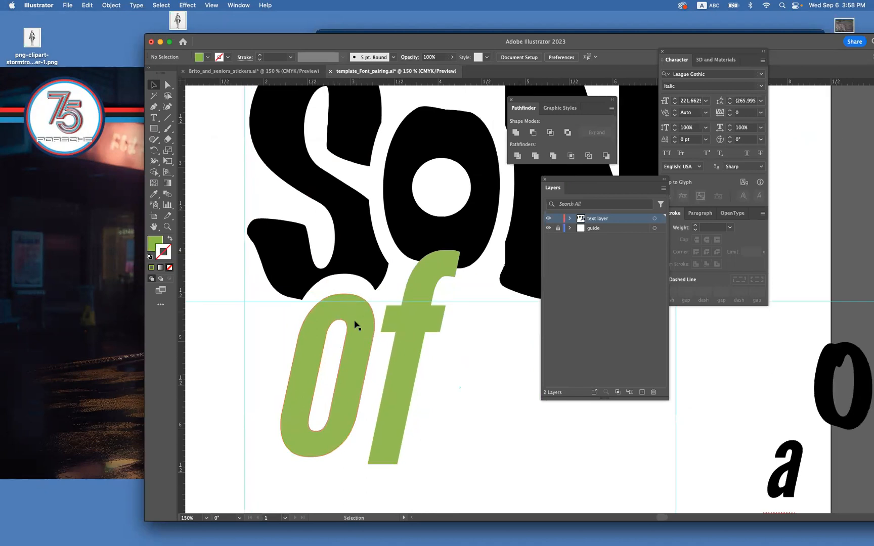
Test the green "o" at different heights beneath the S cutout, and leave it slightly higher with a narrower gap.
click(354, 320)
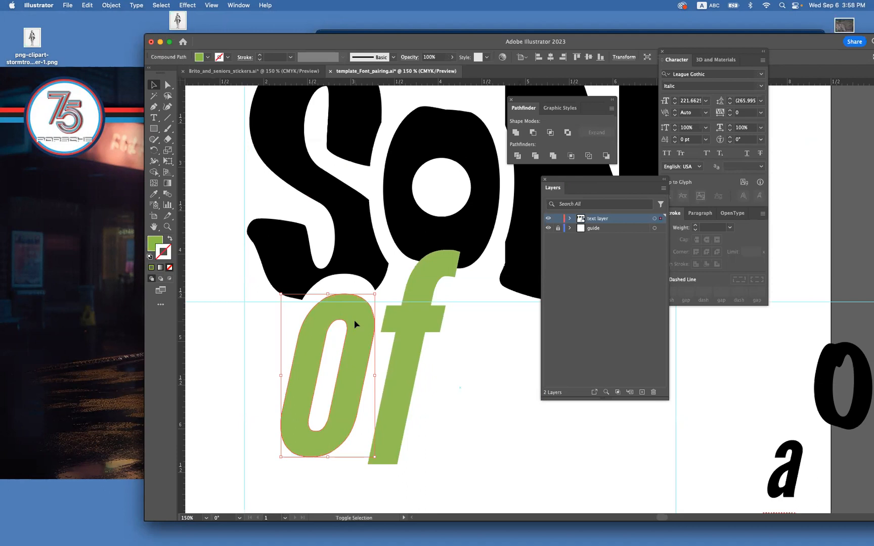
key(shift+Up)
key(Down)
key(Down)
key(Down)
key(Down)
key(Down)
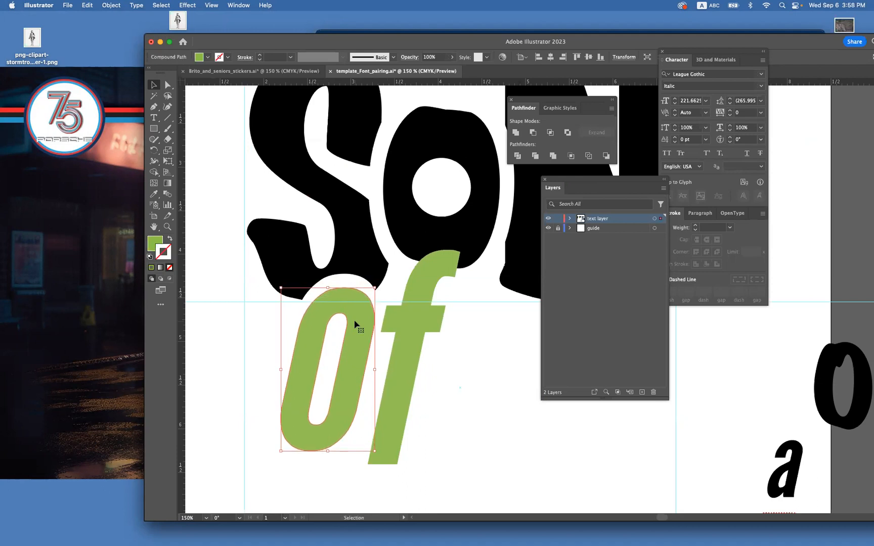
key(shift+Down)
key(shift+Down)
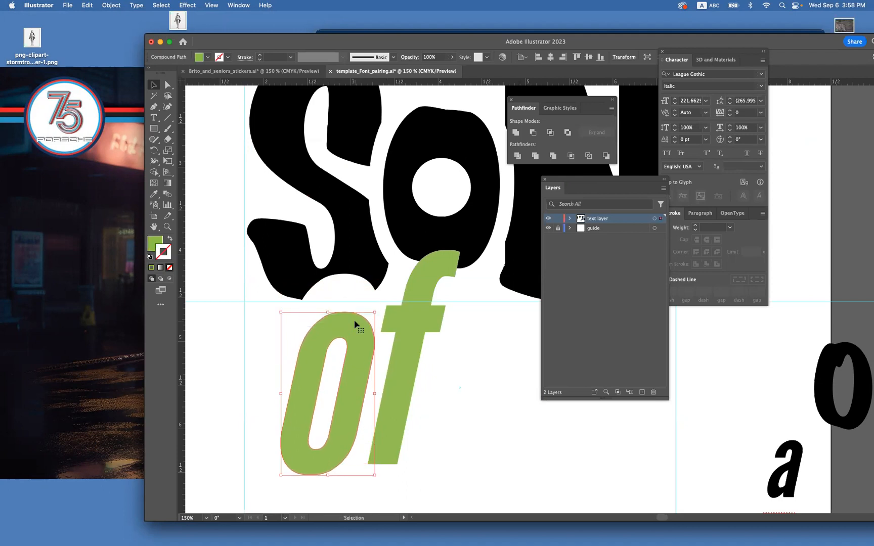
key(shift+Up)
key(shift+Up)
key(Up)
key(Up)
key(Down)
key(Down)
key(Down)
key(Down)
key(Down)
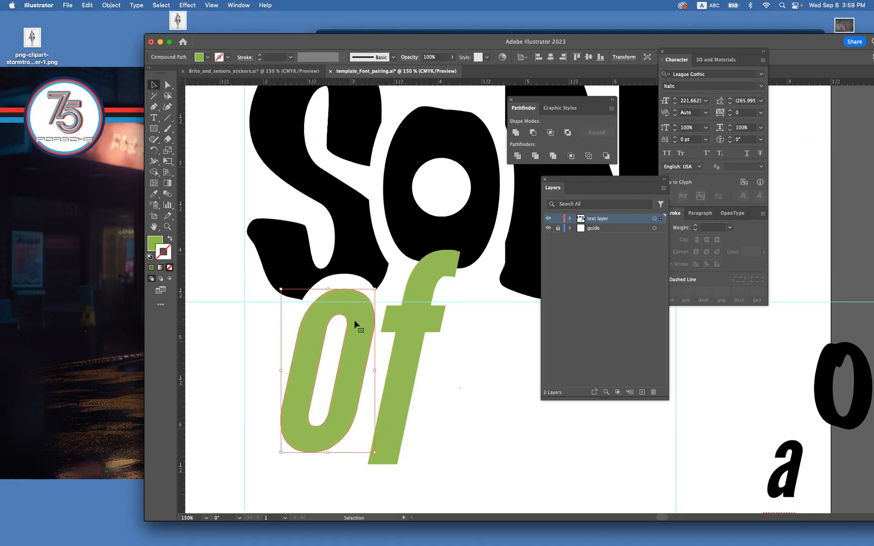
key(Up)
key(Up)
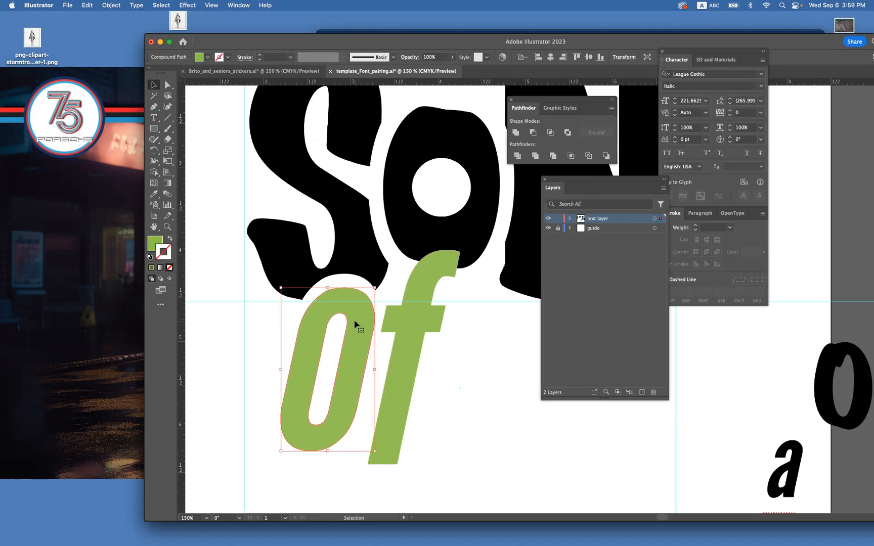
Recolor the green "o" of "of" black by sampling the S's color with the Eyedropper, and deselect it.
key(super+minus)
drag(399, 354, 316, 349)
click(412, 331)
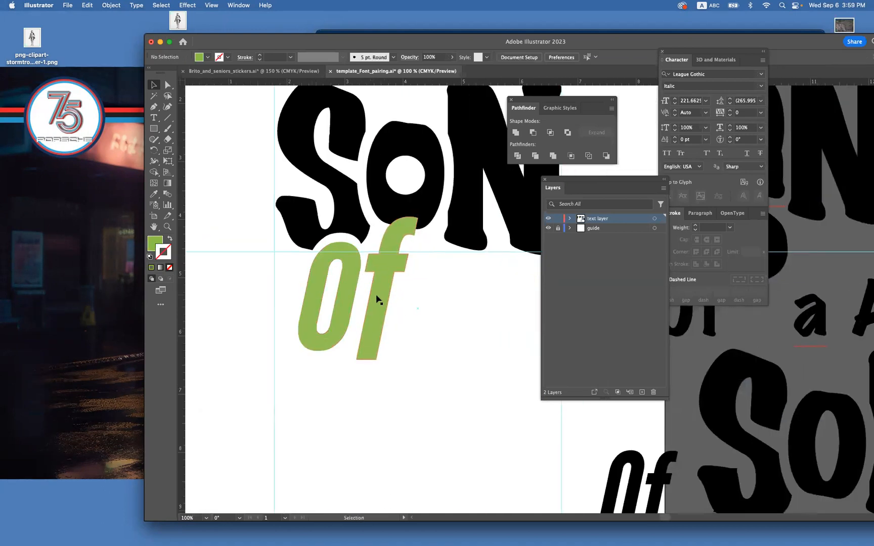
click(351, 289)
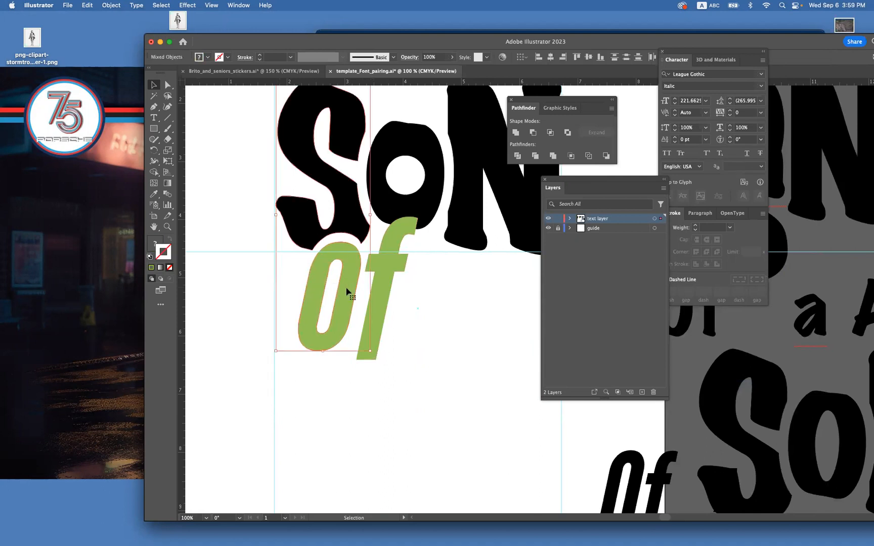
click(302, 304)
key(i)
click(304, 221)
click(304, 221)
click(153, 85)
click(262, 216)
drag(383, 307, 346, 313)
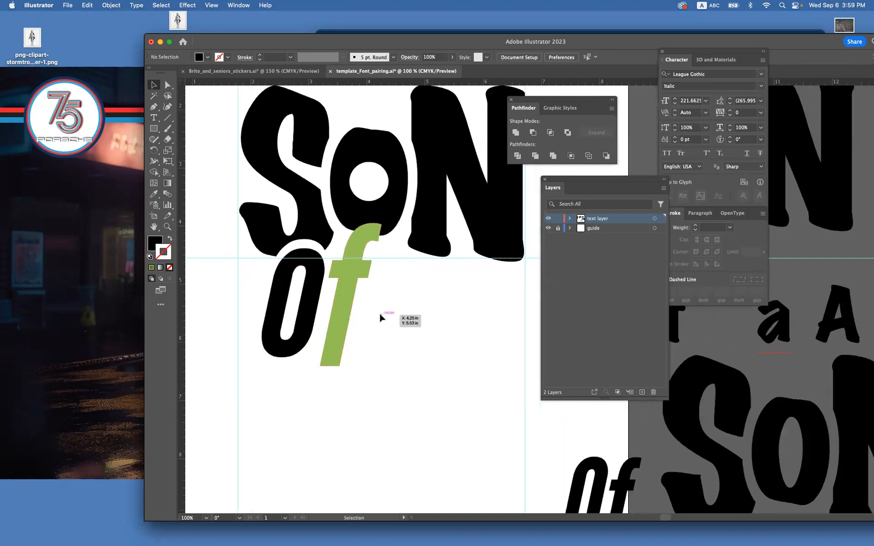
click(345, 285)
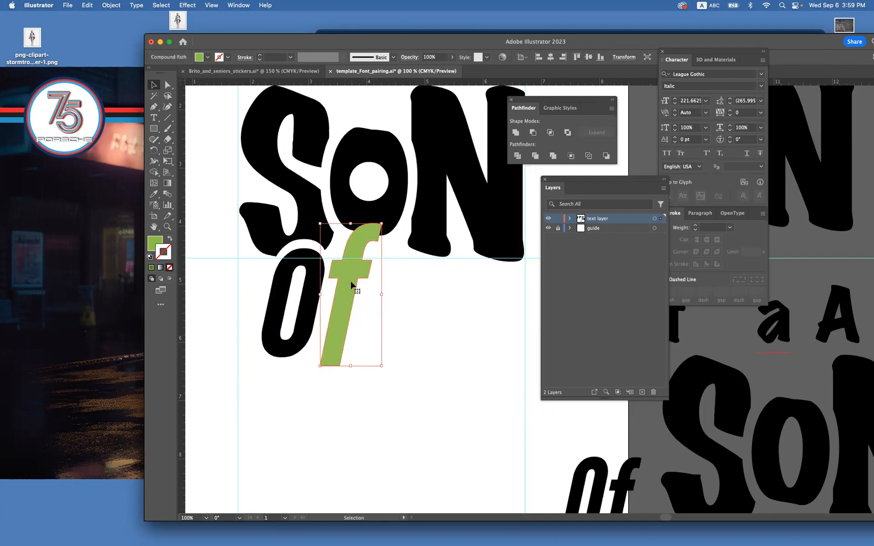
click(433, 302)
drag(433, 302, 406, 317)
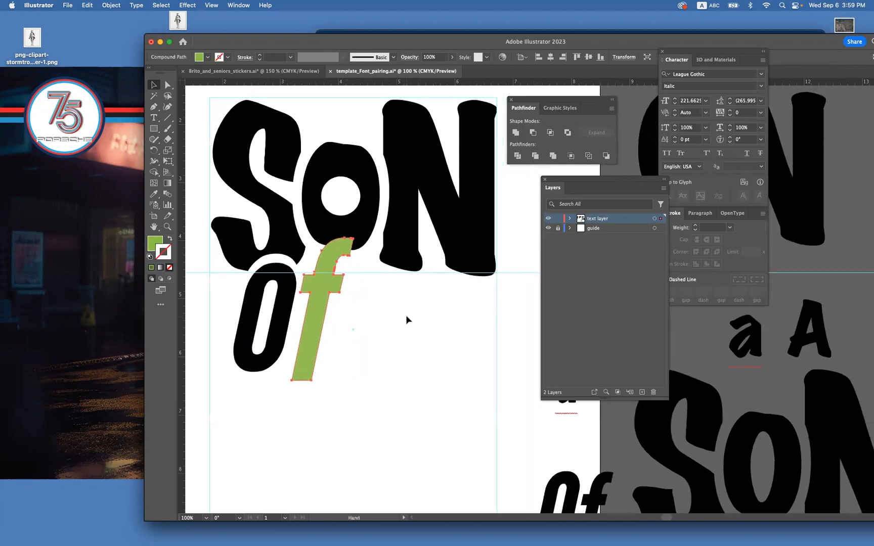
click(326, 288)
click(398, 313)
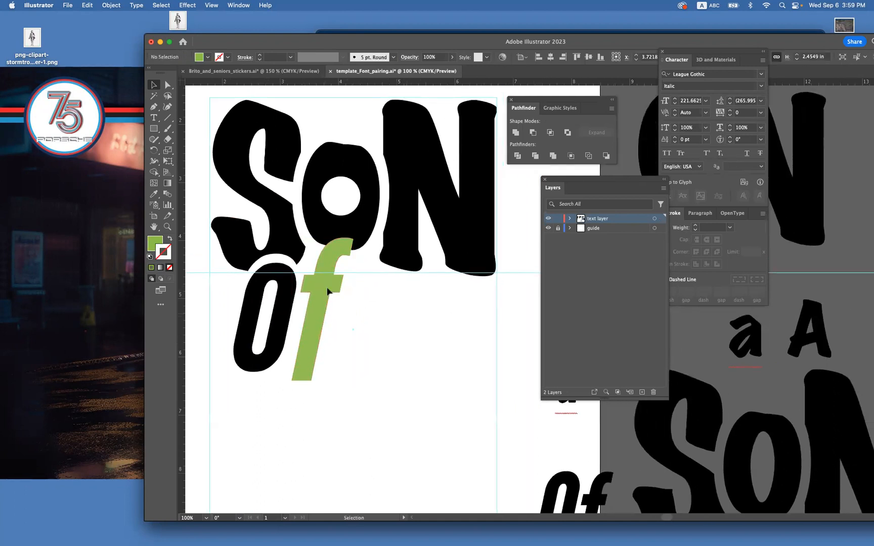
click(328, 286)
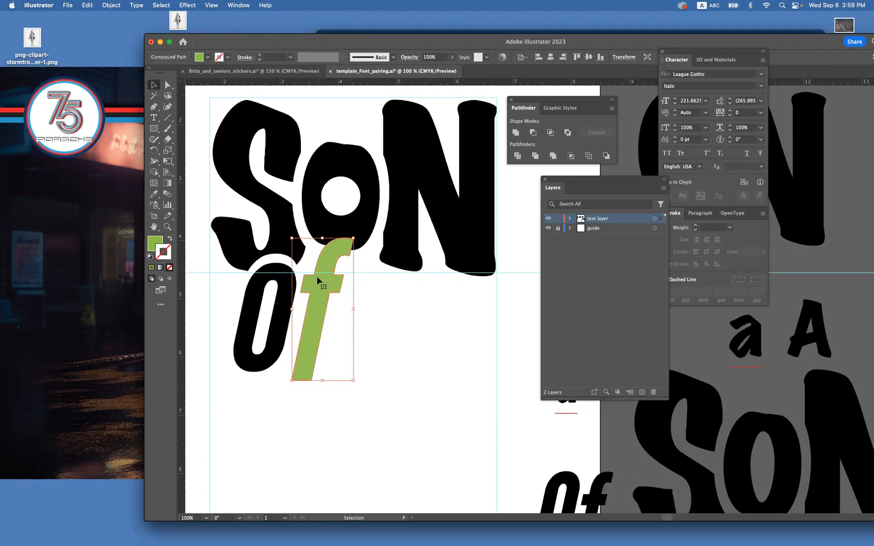
click(384, 349)
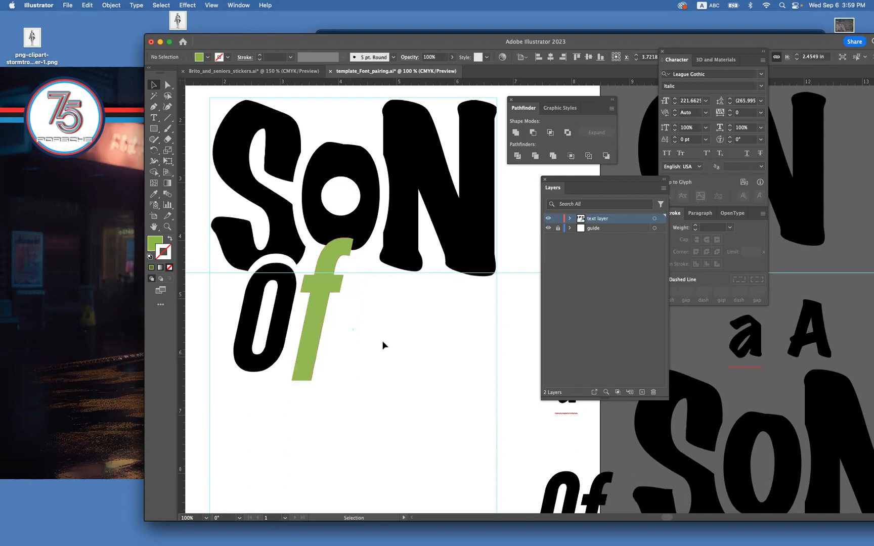
Recolor the green "f" black by sampling the lettering of SON with the Eyedropper, and deselect it.
click(325, 292)
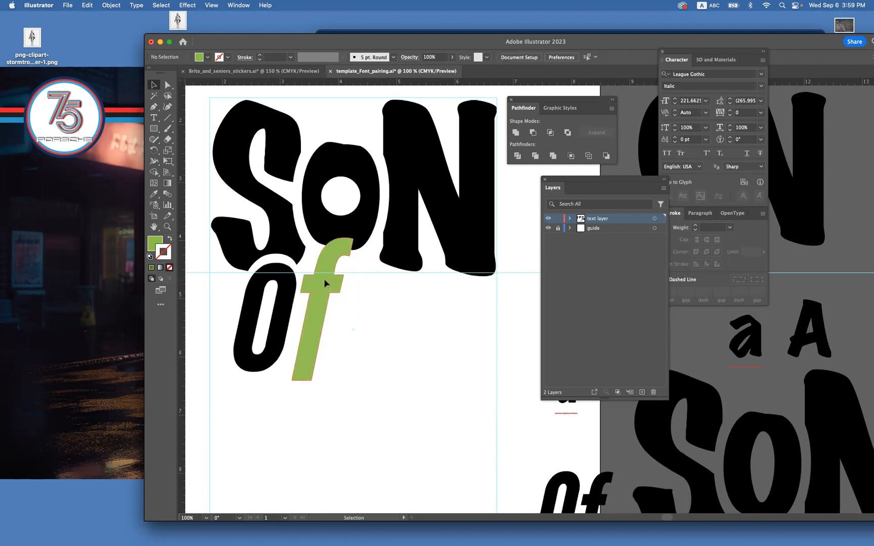
key(space)
key(space)
drag(347, 303, 345, 298)
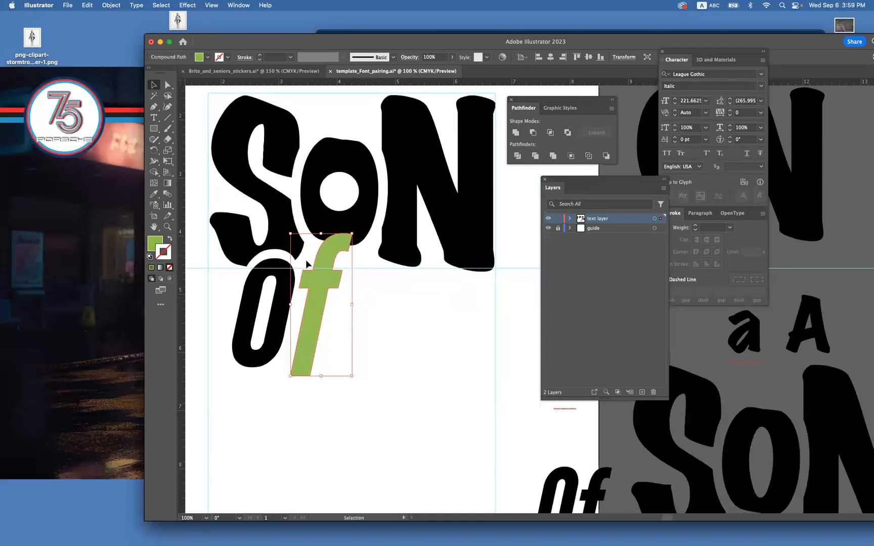
key(i)
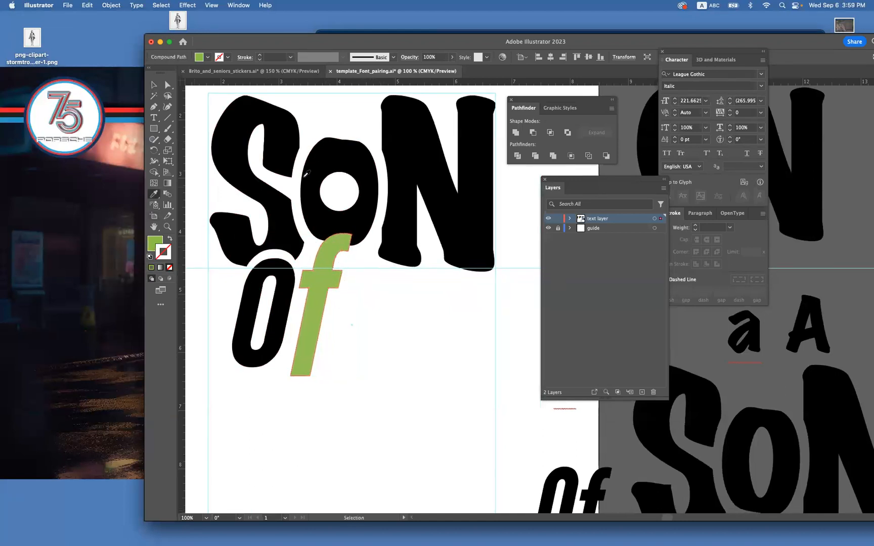
click(305, 172)
click(152, 85)
click(436, 325)
scroll(417, 318, left, 3)
scroll(417, 318, down, 2)
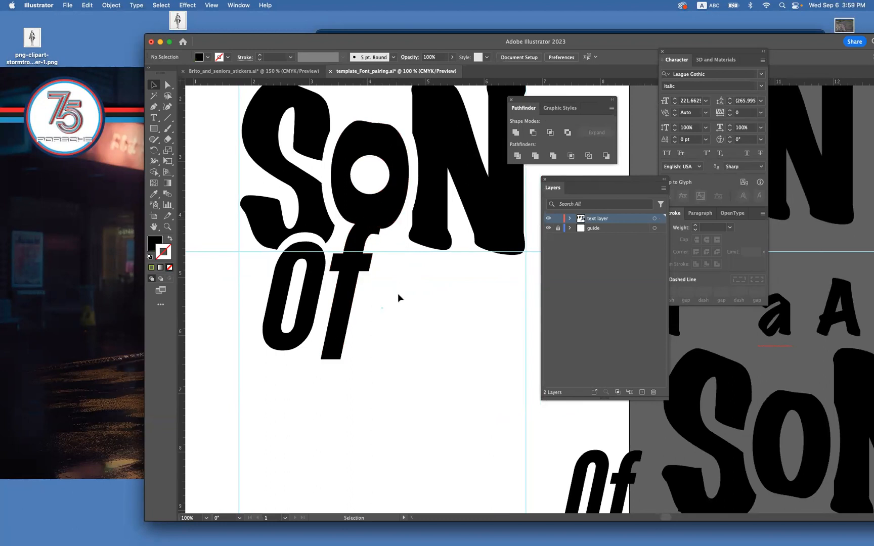
scroll(398, 293, up, 5)
scroll(397, 293, right, 3)
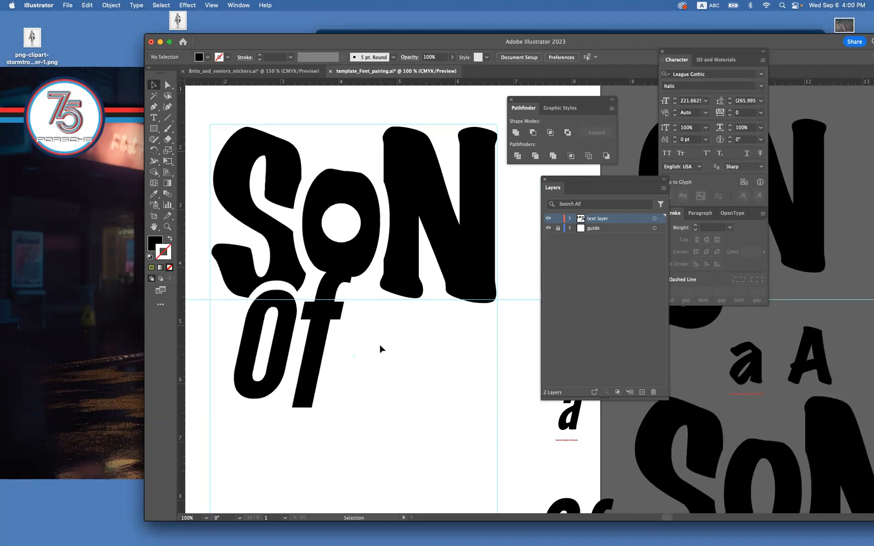
drag(391, 379, 389, 347)
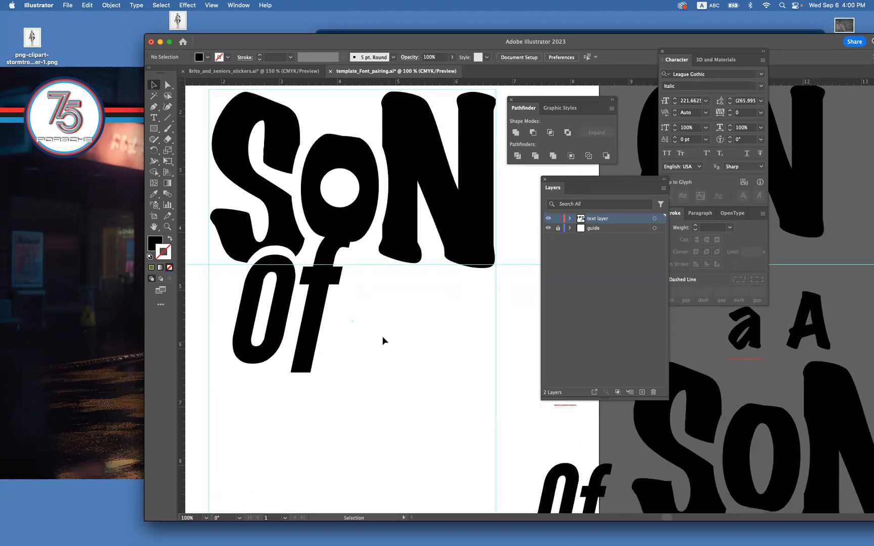
Lengthen the stem of the "f" by moving its bottom anchor points downward, making the letter about 3.04 in tall.
click(325, 311)
click(349, 322)
click(317, 309)
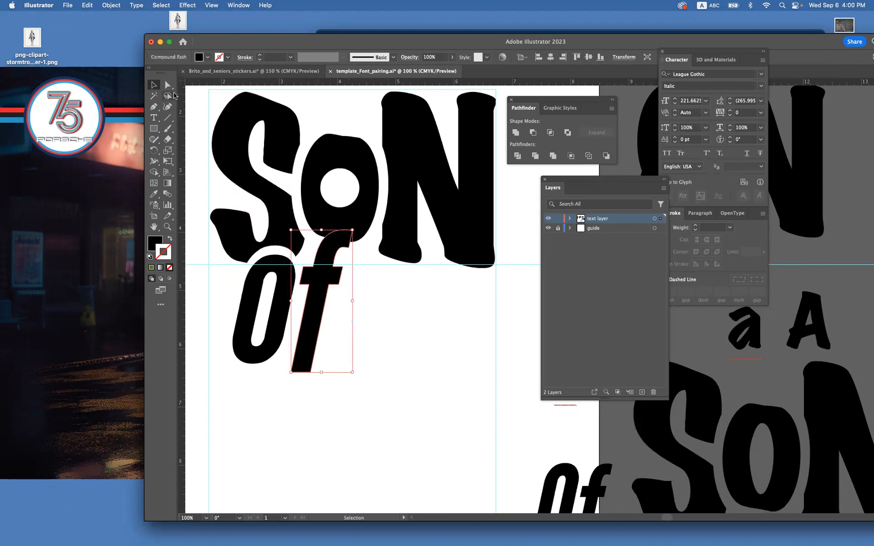
key(a)
drag(360, 363, 292, 376)
click(359, 336)
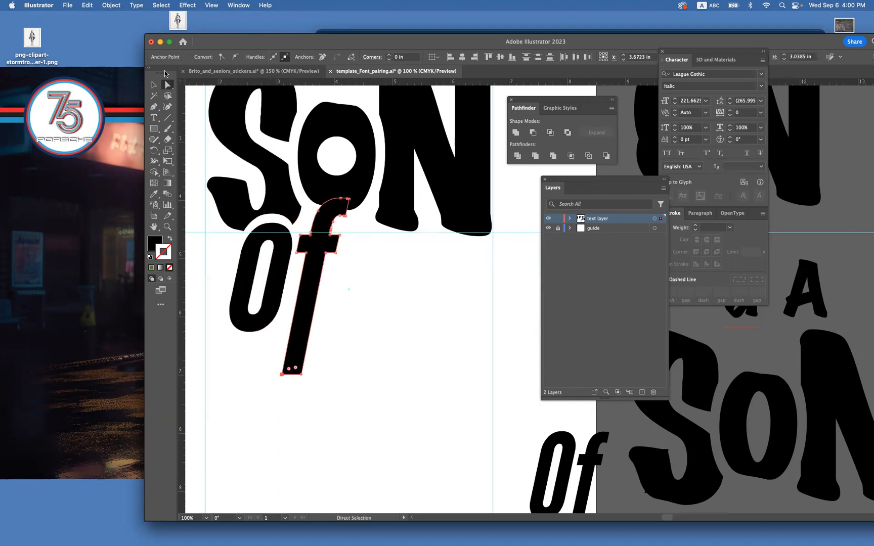
key(v)
click(404, 298)
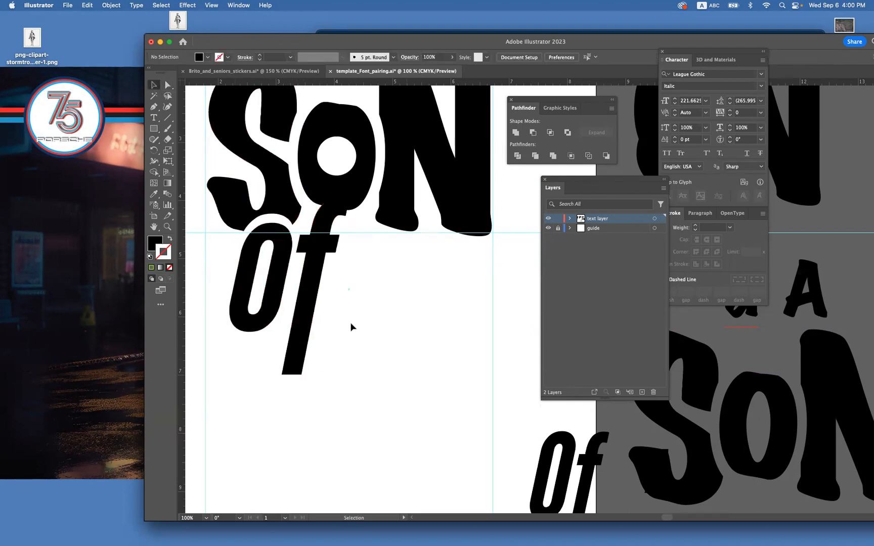
Give the lengthened "f" a green fill and a 6 pt green stroke.
click(315, 274)
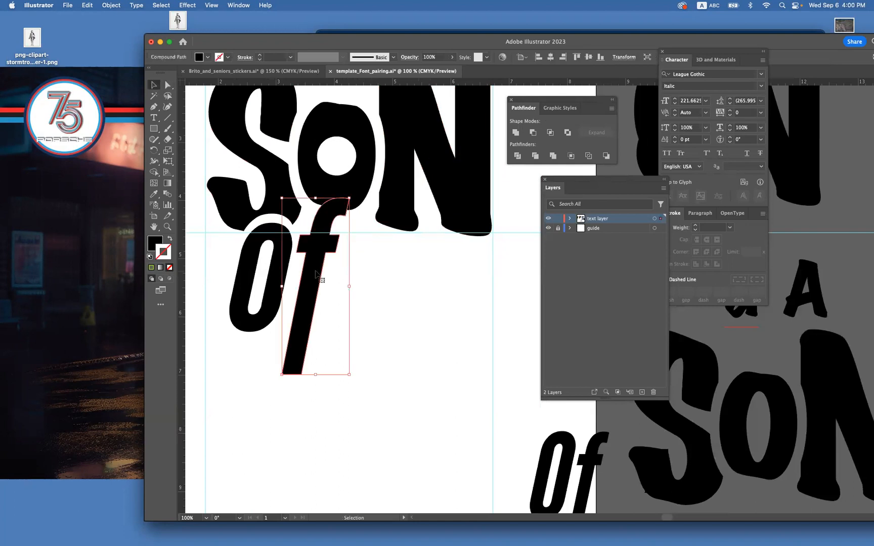
click(376, 251)
click(316, 259)
click(150, 270)
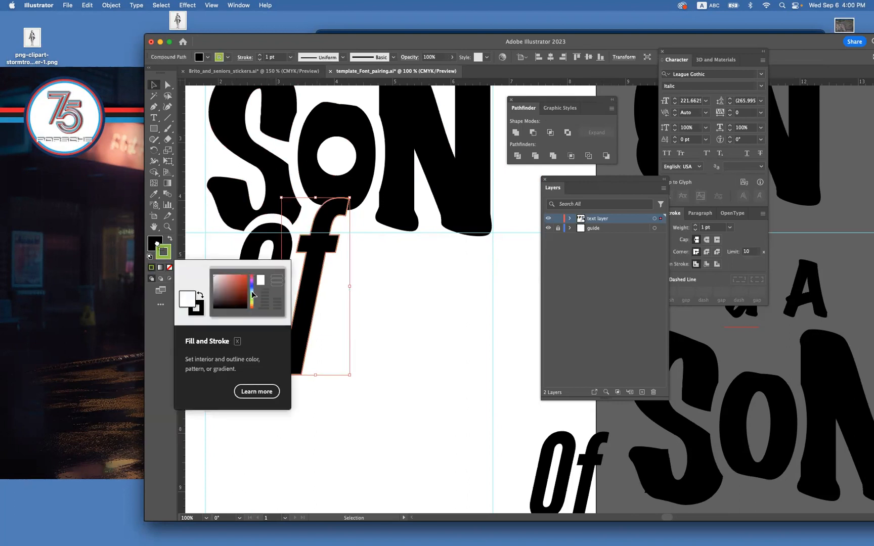
drag(163, 252, 154, 241)
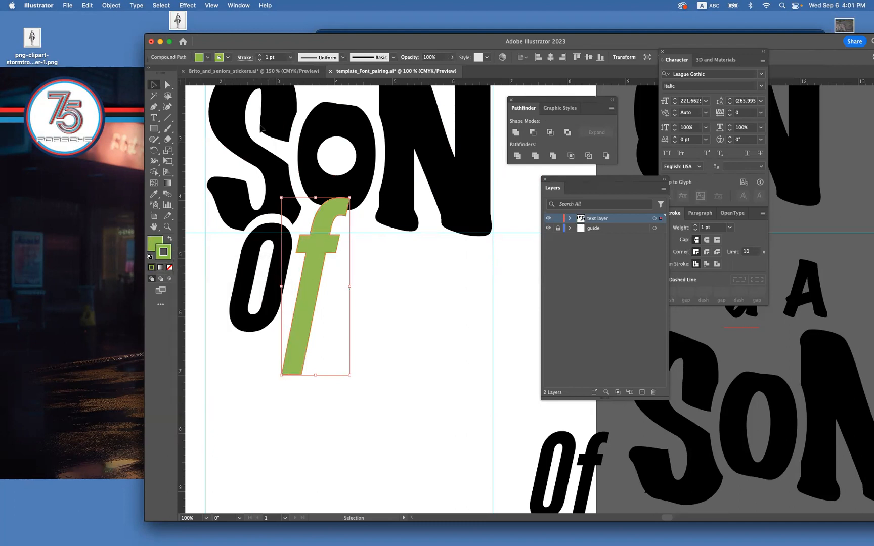
click(259, 55)
click(259, 55)
click(260, 55)
click(259, 55)
click(260, 55)
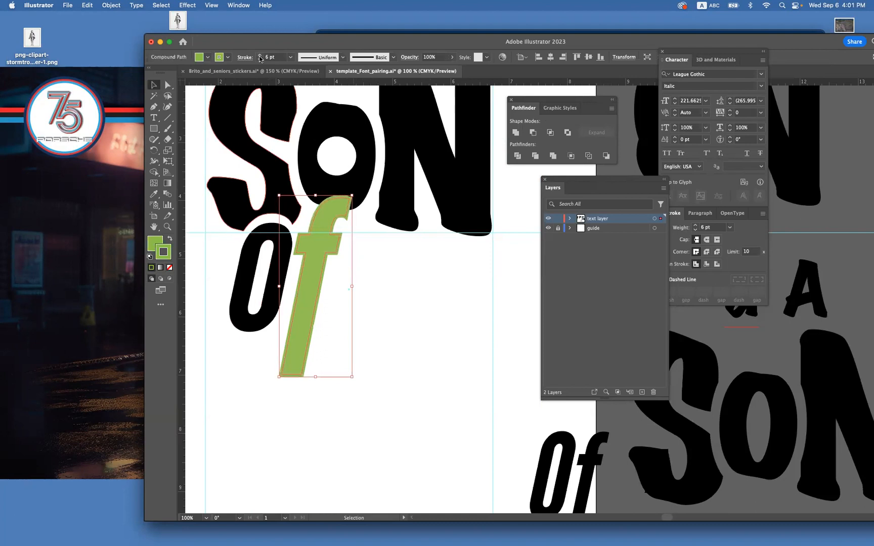
Convert the green "f" stroke to shapes with Outline Stroke and deselect it.
click(415, 278)
click(325, 237)
click(111, 5)
mouse_move(162, 230)
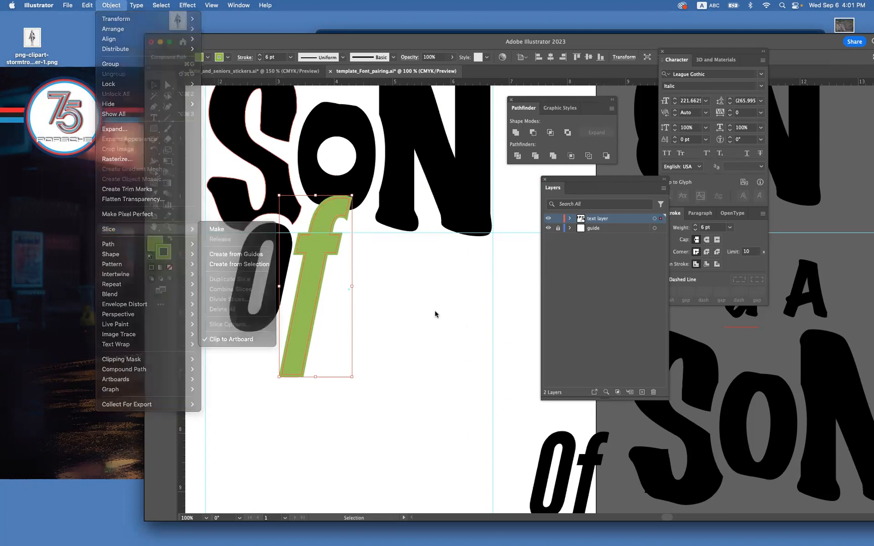
click(435, 314)
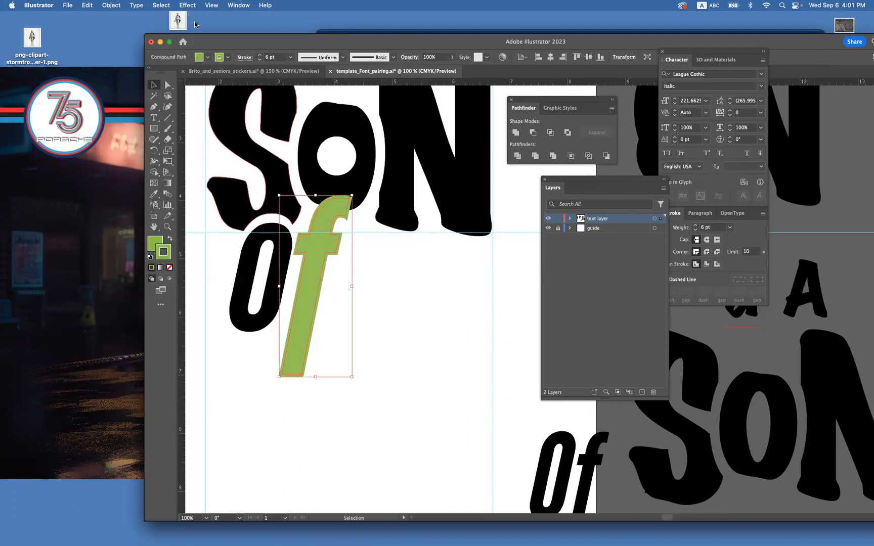
click(112, 5)
mouse_move(88, 4)
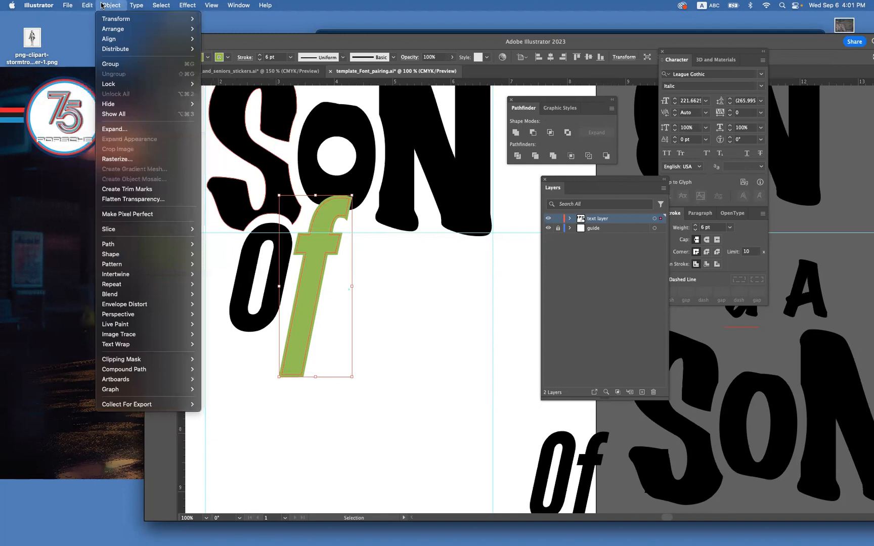
mouse_move(152, 243)
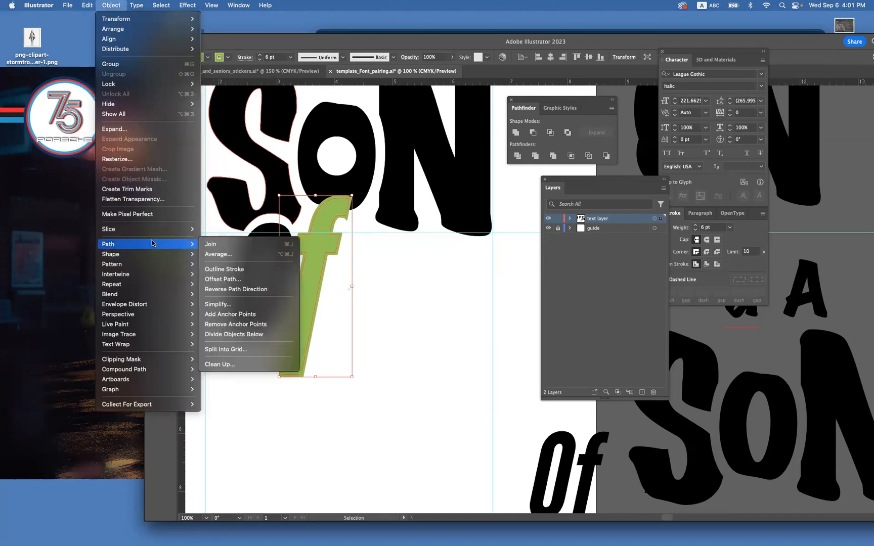
click(225, 269)
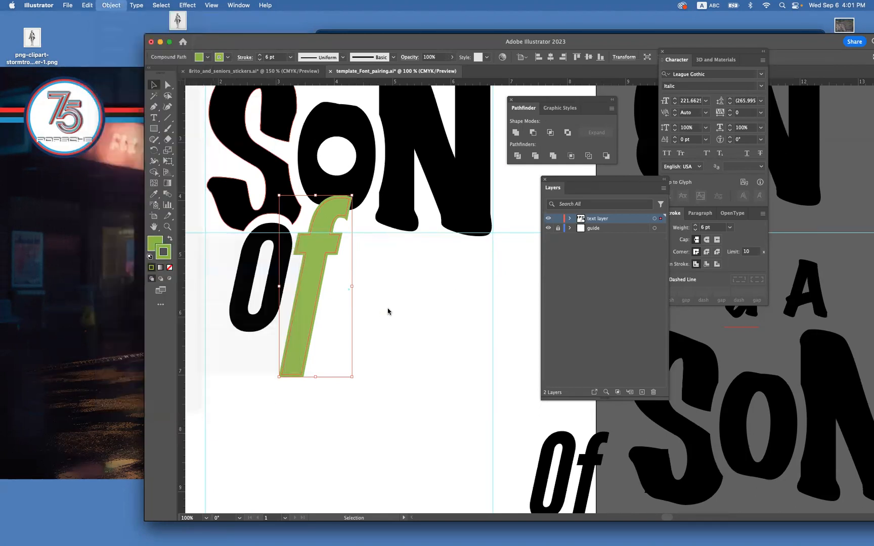
click(388, 309)
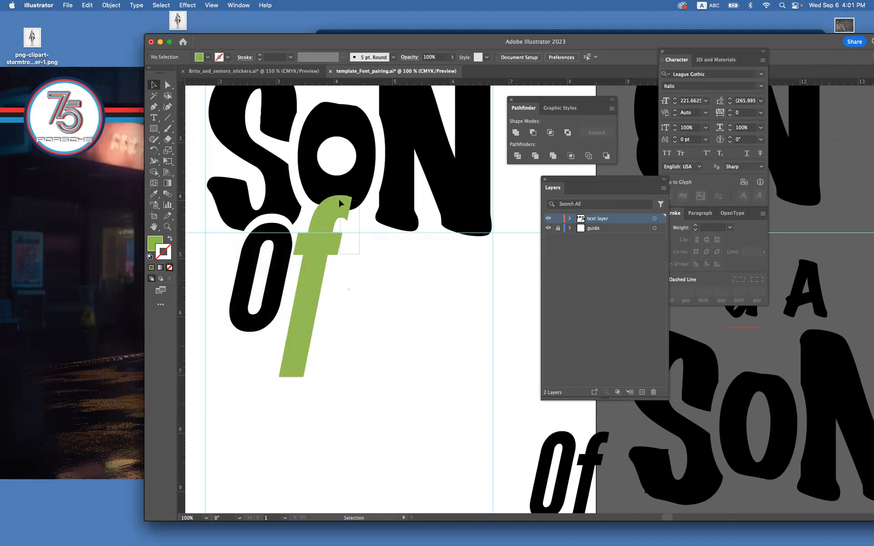
Subtract the expanded green "f" from the O of SON with Minus Front, and paste the stroked "f" back in place.
drag(340, 200, 333, 190)
click(533, 133)
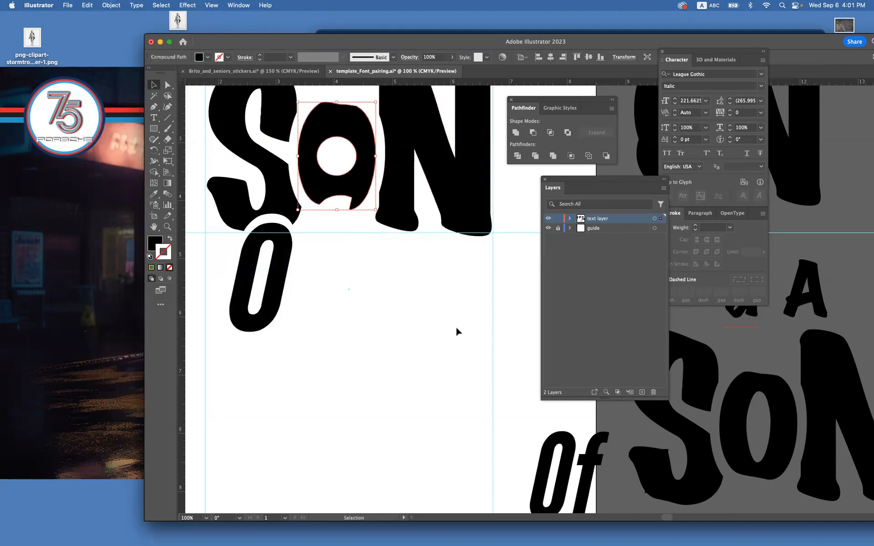
key(ctrl+f)
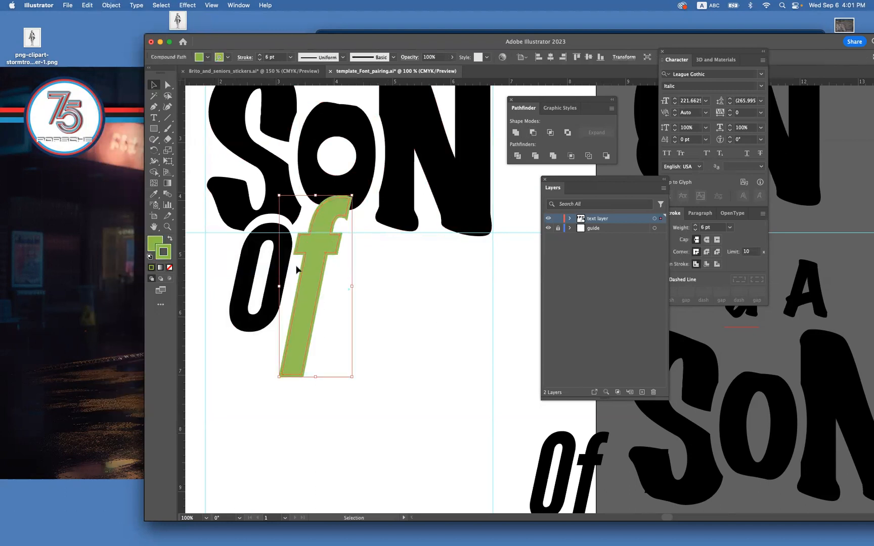
Remove the stroke from the pasted "f", match its fill to the black lettering with the Eyedropper, and deselect it.
click(170, 268)
click(154, 194)
click(252, 209)
key(v)
click(347, 289)
Nudge the black "f" slightly down and to the left beneath the O cutout, and deselect it.
click(312, 280)
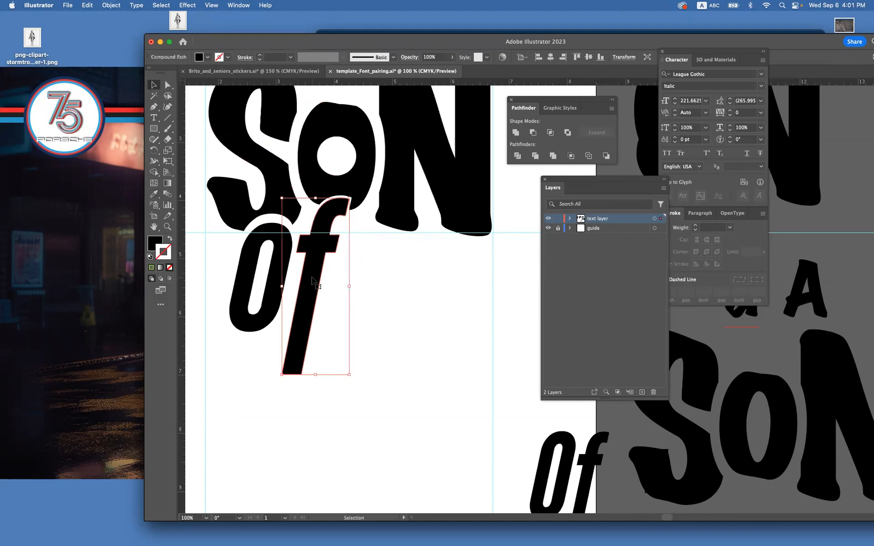
key(Left)
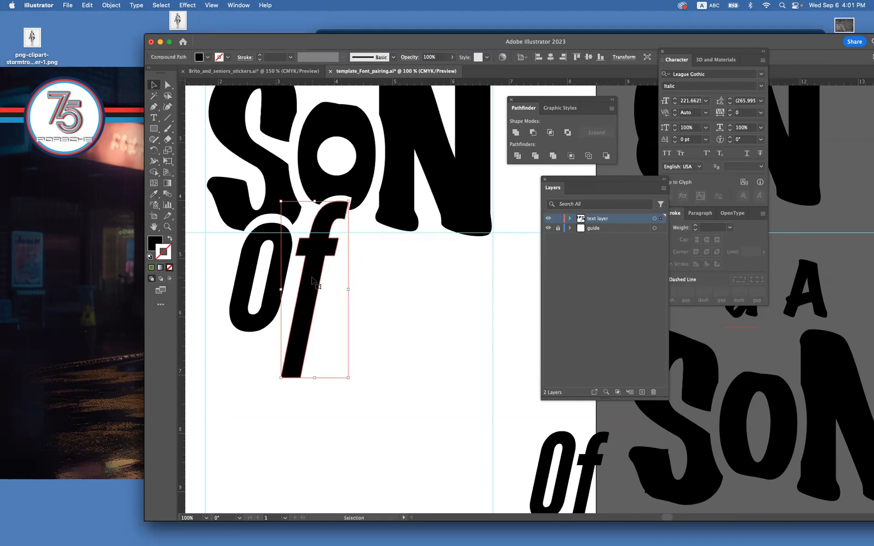
key(Left)
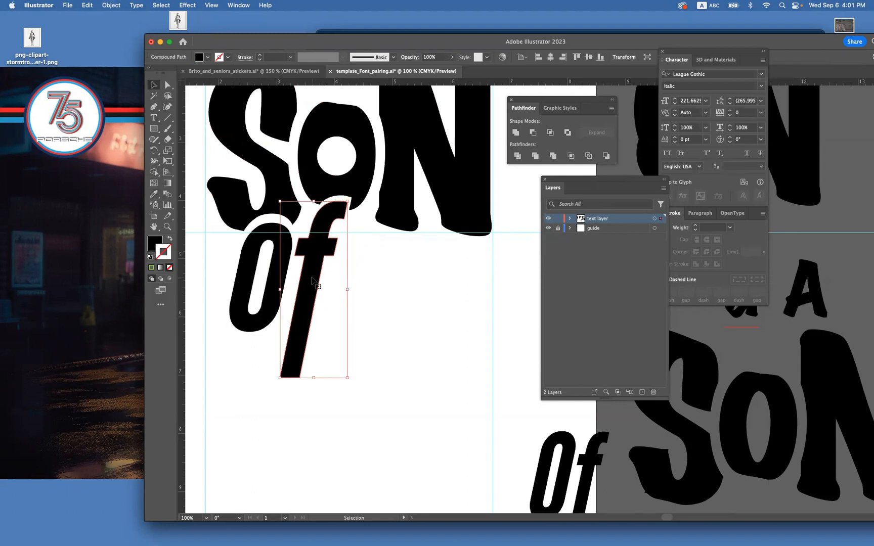
key(Right)
click(384, 293)
Widen the gap beside the tip of the "f" by shifting the short straight edge of the O's cutout to the right.
click(168, 227)
drag(352, 189, 511, 355)
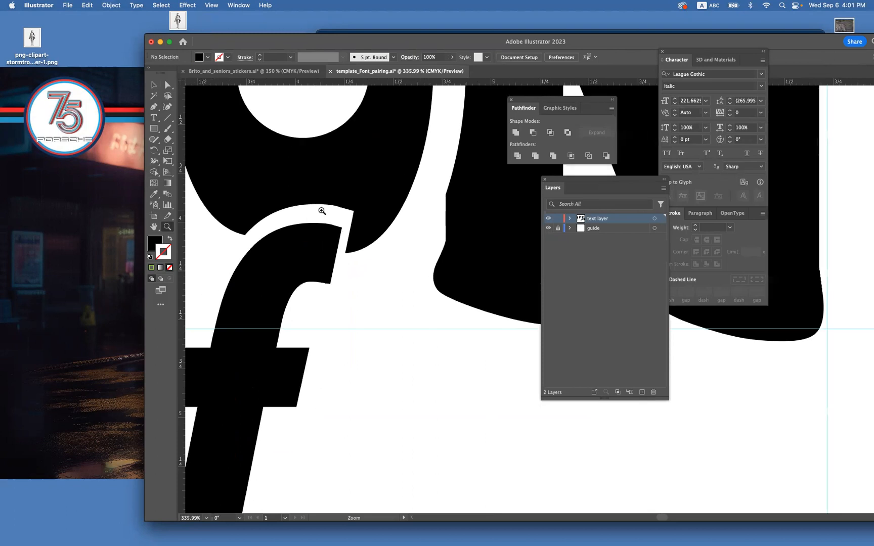
click(169, 85)
click(351, 228)
click(383, 284)
click(351, 228)
drag(351, 228, 359, 231)
Delete the extra anchor point on the upper curve of the O's cutout, extend the adjacent handle to smooth it, and deselect.
click(154, 107)
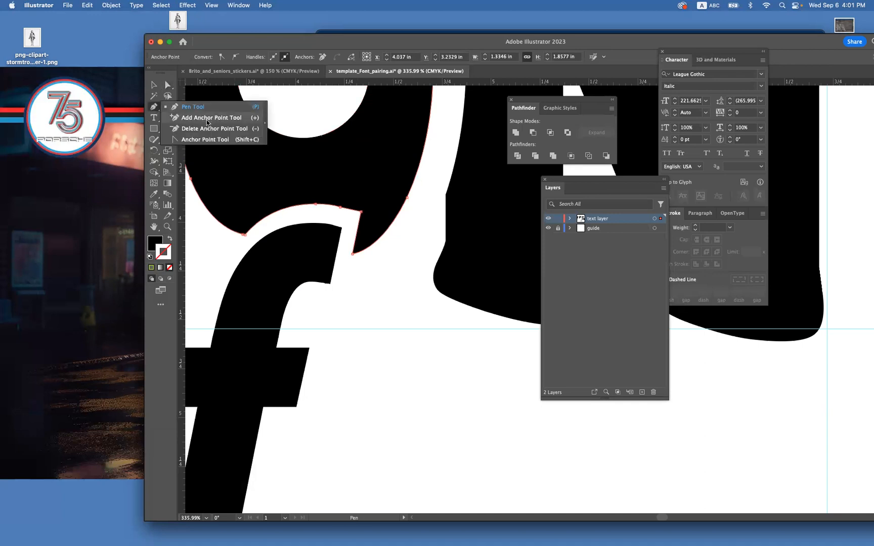
click(207, 122)
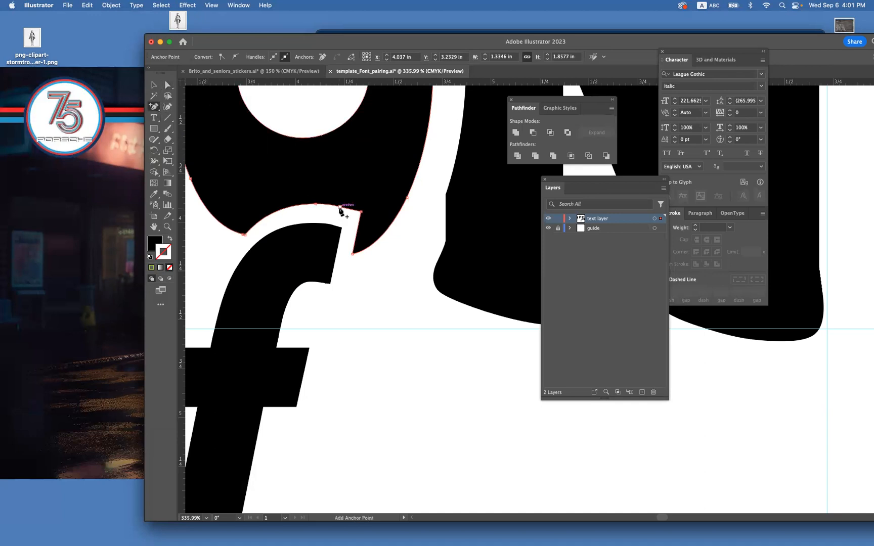
click(340, 210)
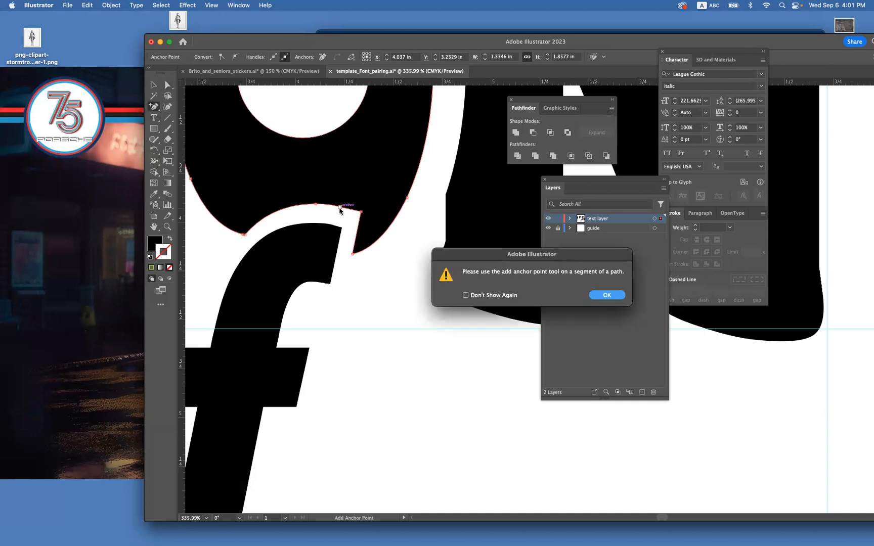
click(602, 295)
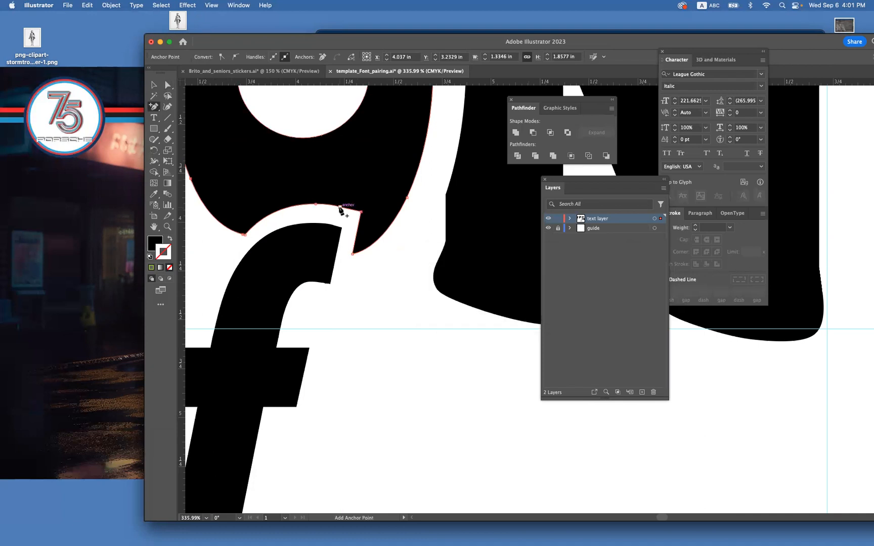
alt+click(340, 210)
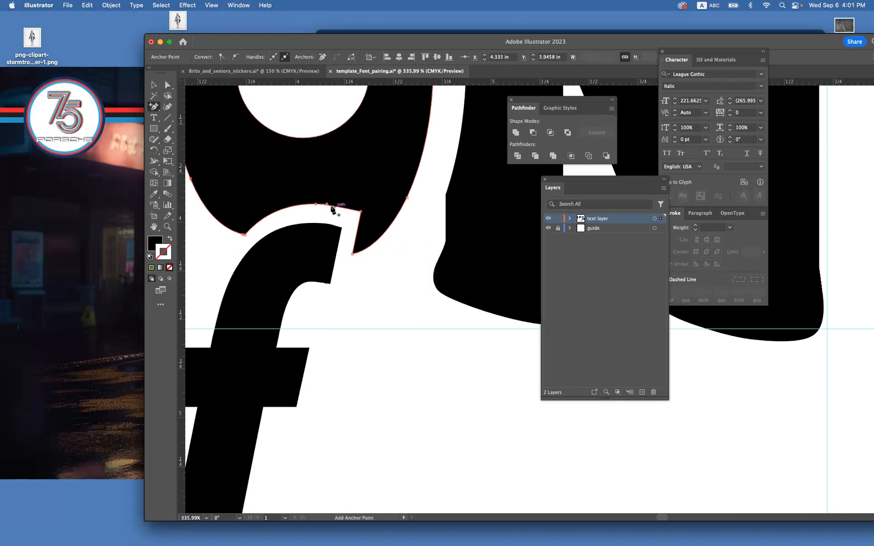
drag(327, 206, 336, 206)
click(154, 85)
click(377, 351)
Delete the extra anchor point on the upper edge of the "f" near its tip, and lengthen the neighboring handle to smooth the curve.
click(322, 278)
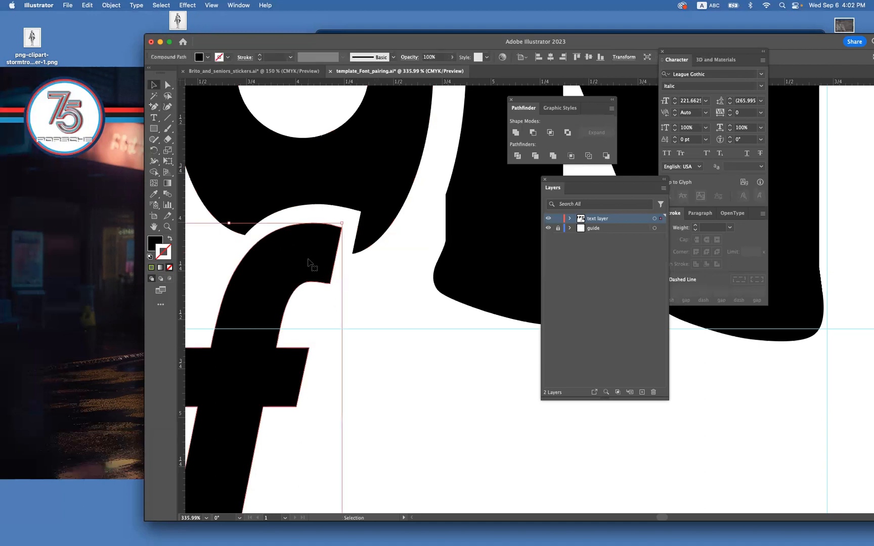
click(168, 226)
drag(323, 218, 366, 252)
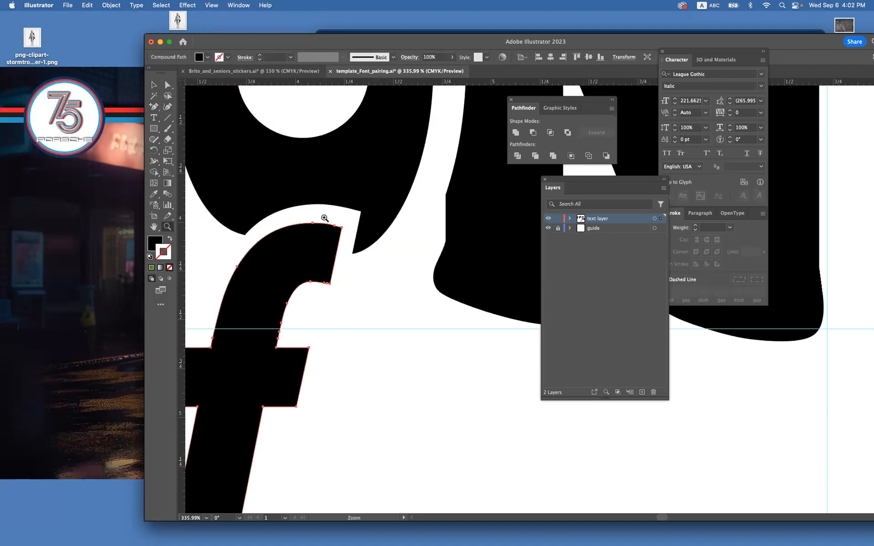
click(168, 85)
click(375, 197)
click(362, 246)
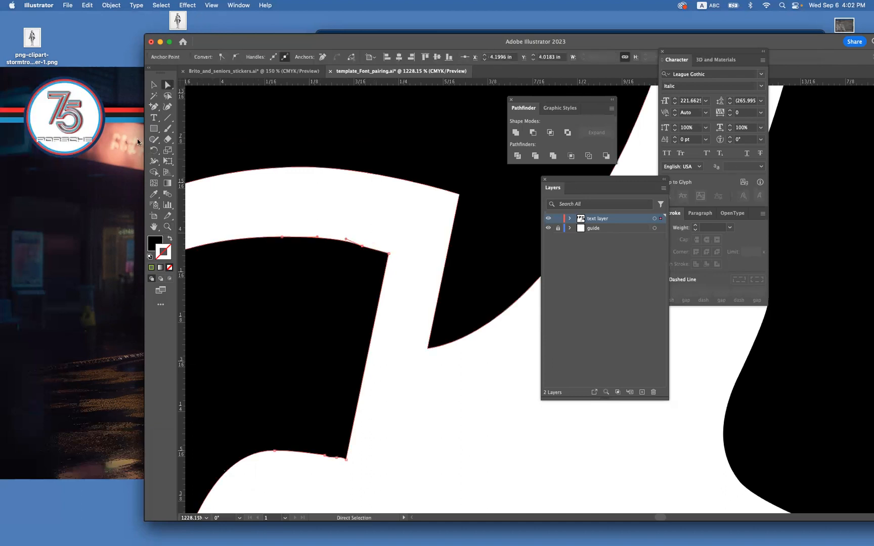
click(154, 106)
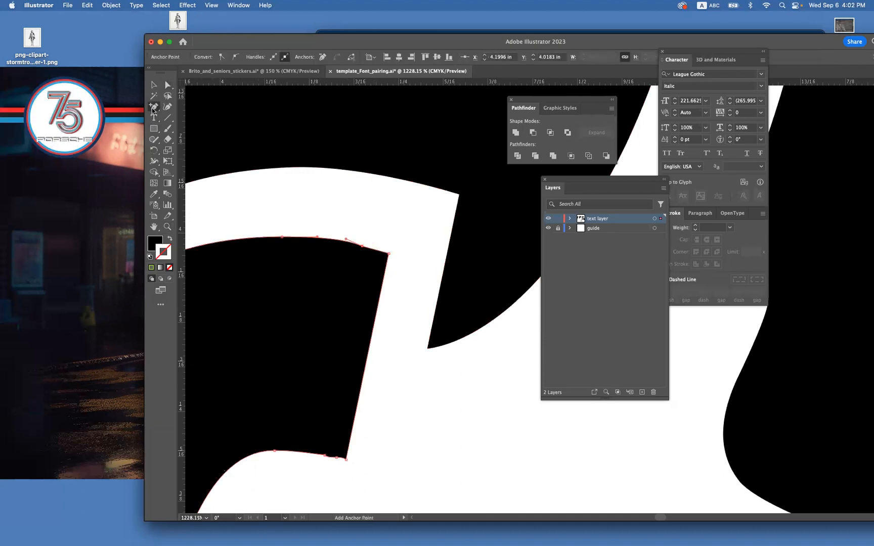
click(361, 247)
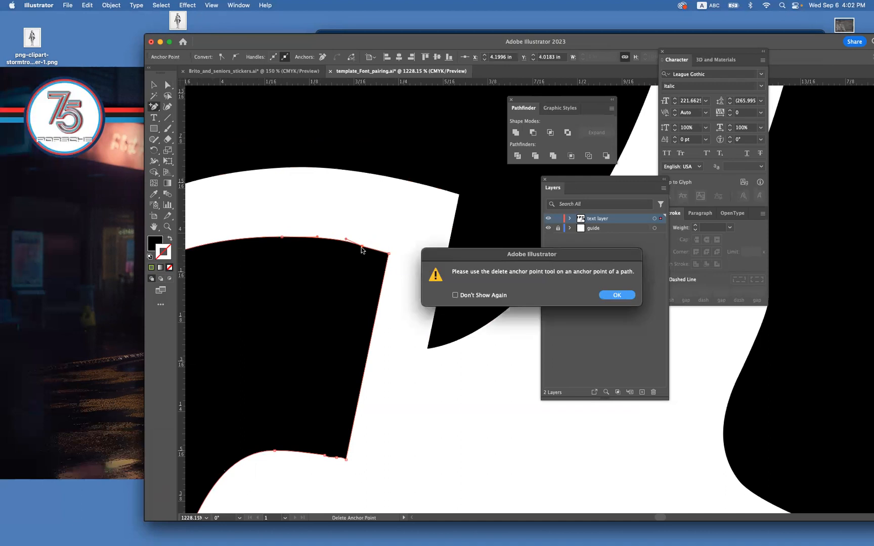
click(617, 295)
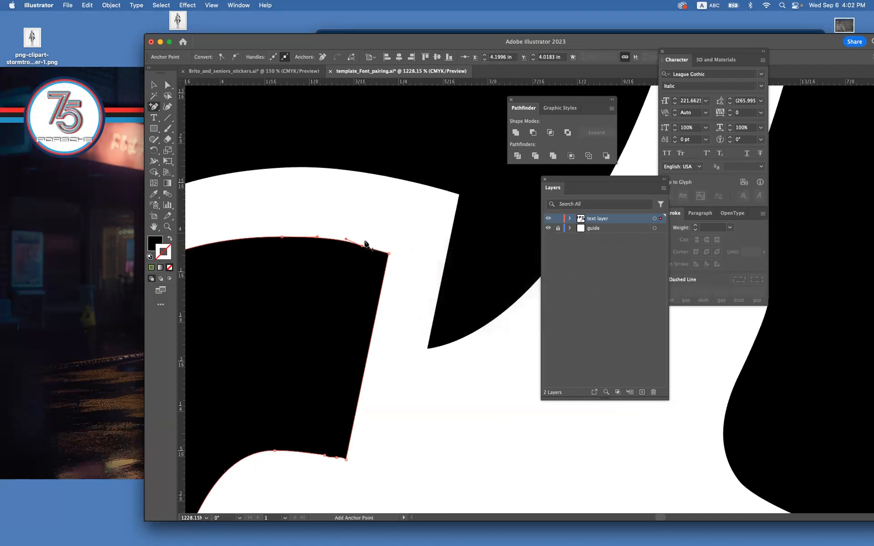
alt+click(362, 246)
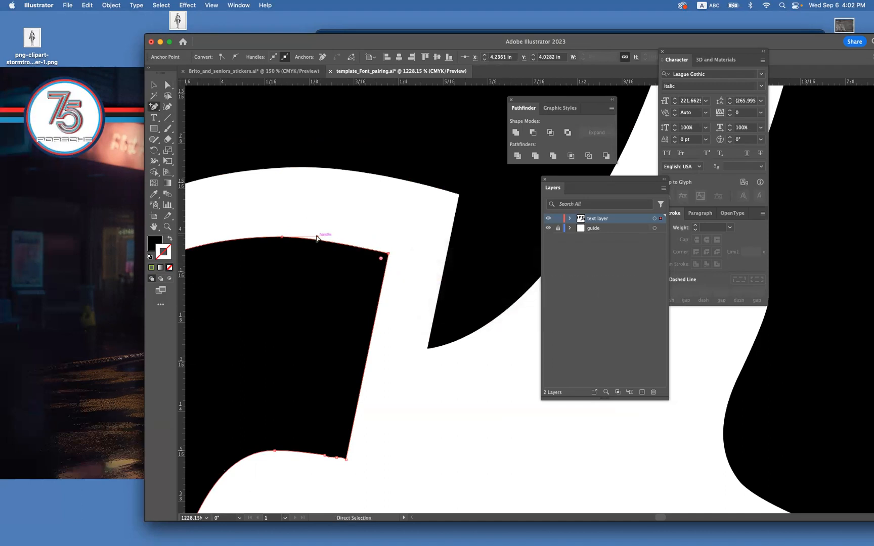
drag(317, 237, 352, 238)
Deselect the reshaped "f" and save the document.
key(super+minus)
key(super+minus)
key(super+minus)
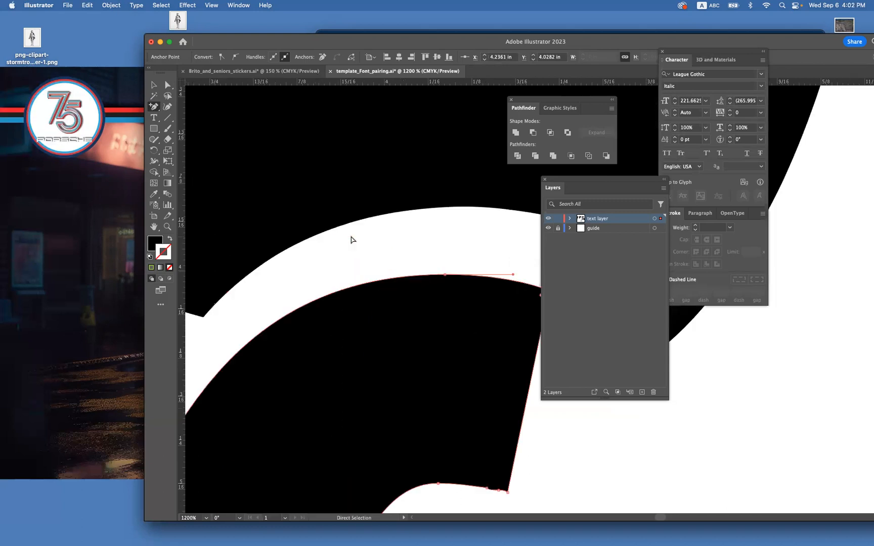
drag(498, 296, 392, 235)
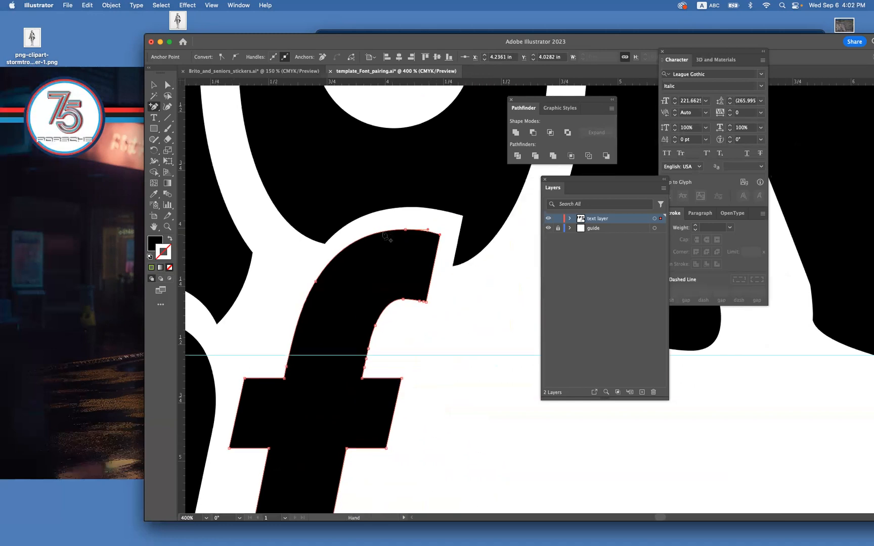
click(166, 89)
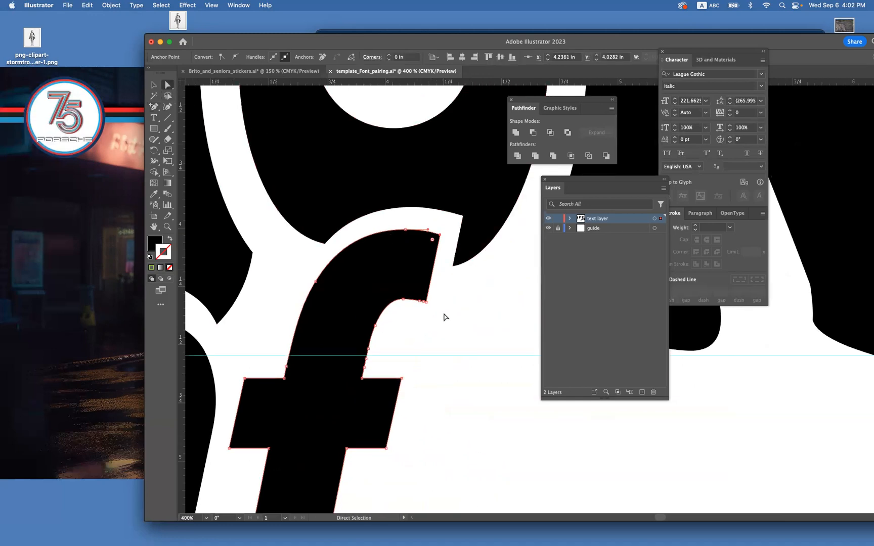
click(505, 358)
drag(503, 347, 412, 349)
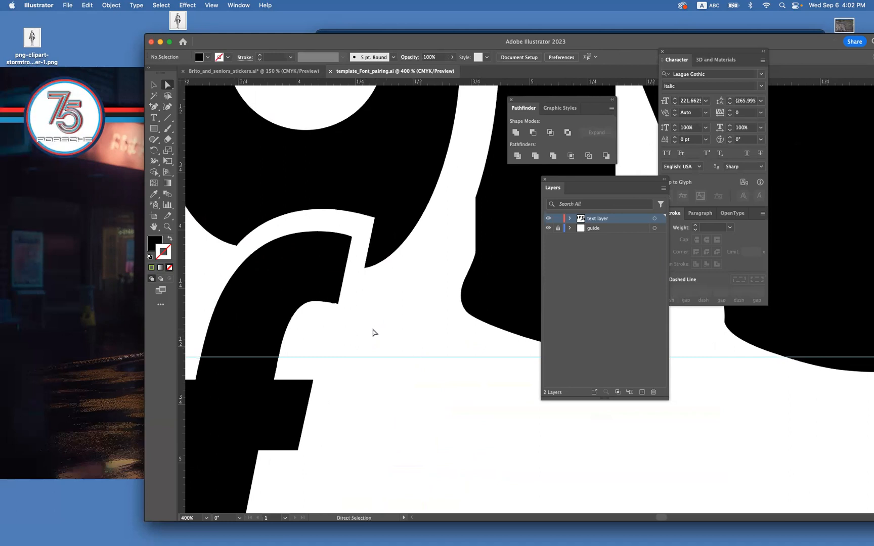
key(v)
key(super+minus)
key(super+minus)
key(super+minus)
key(space)
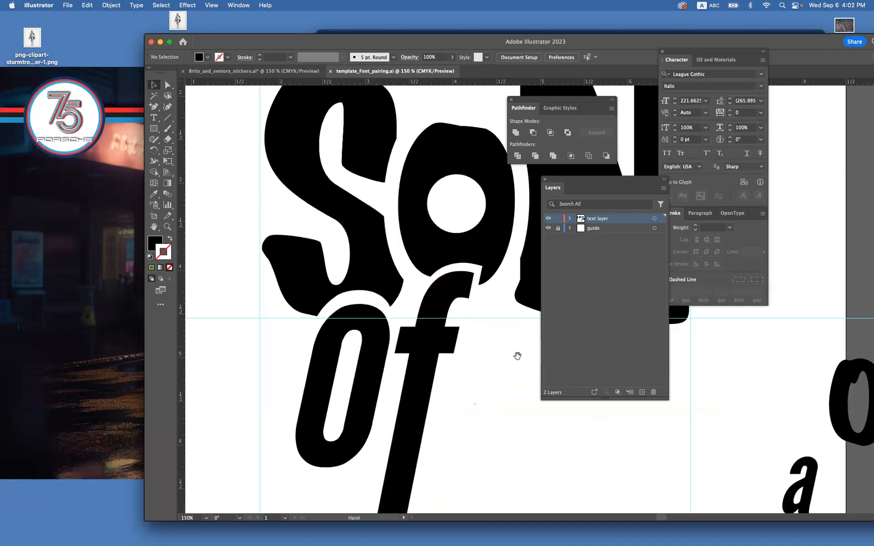
drag(514, 353, 367, 274)
key(space)
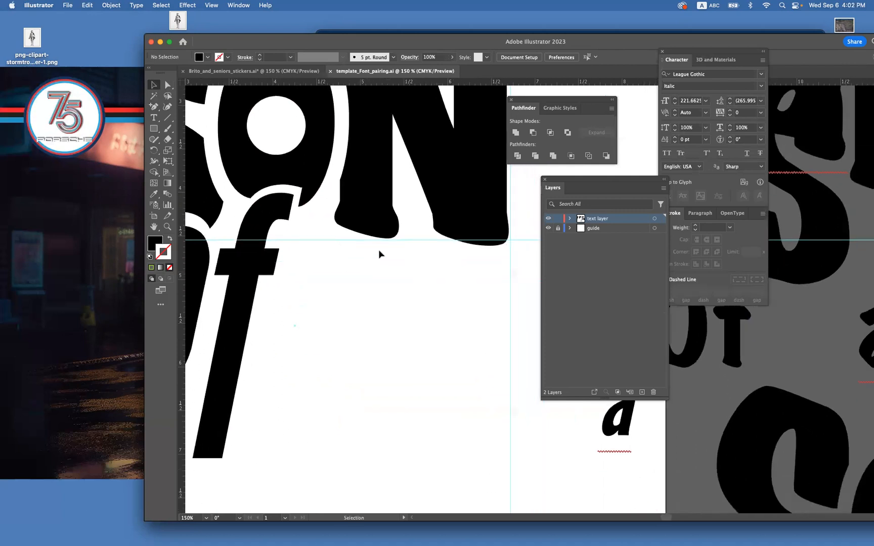